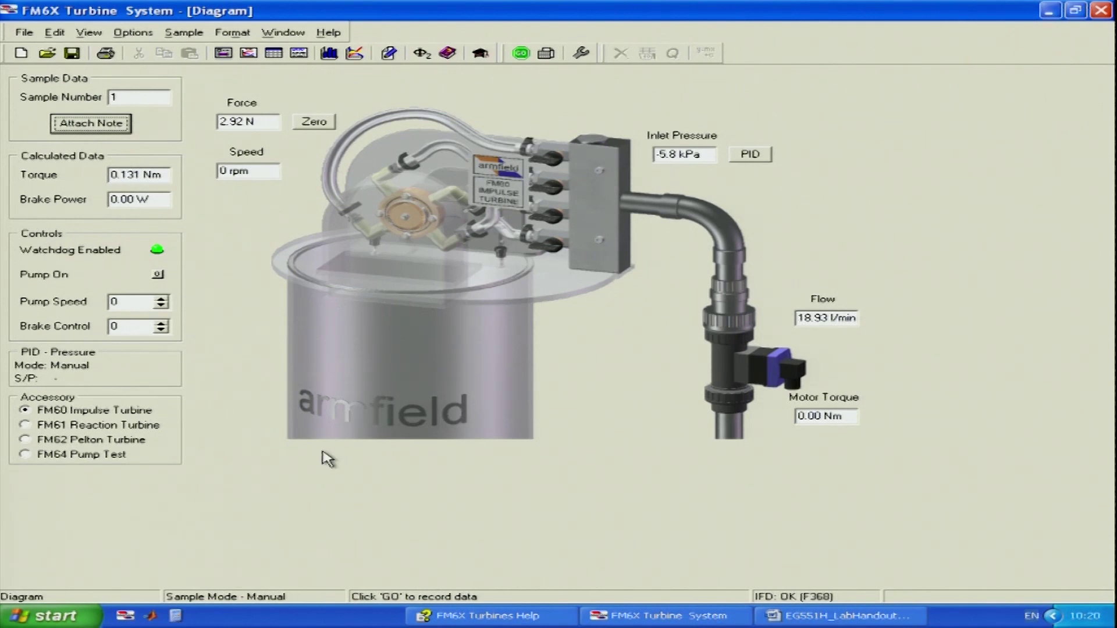
Step: Select the FM61 Reaction Turbine accessory and zero the force reading
click(23, 426)
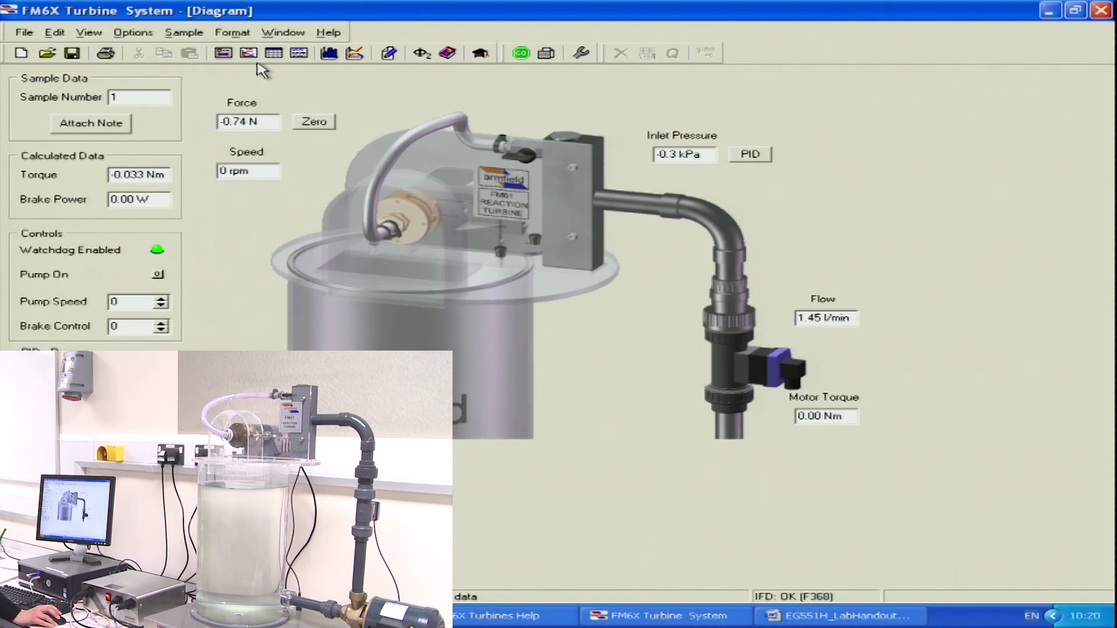
click(224, 56)
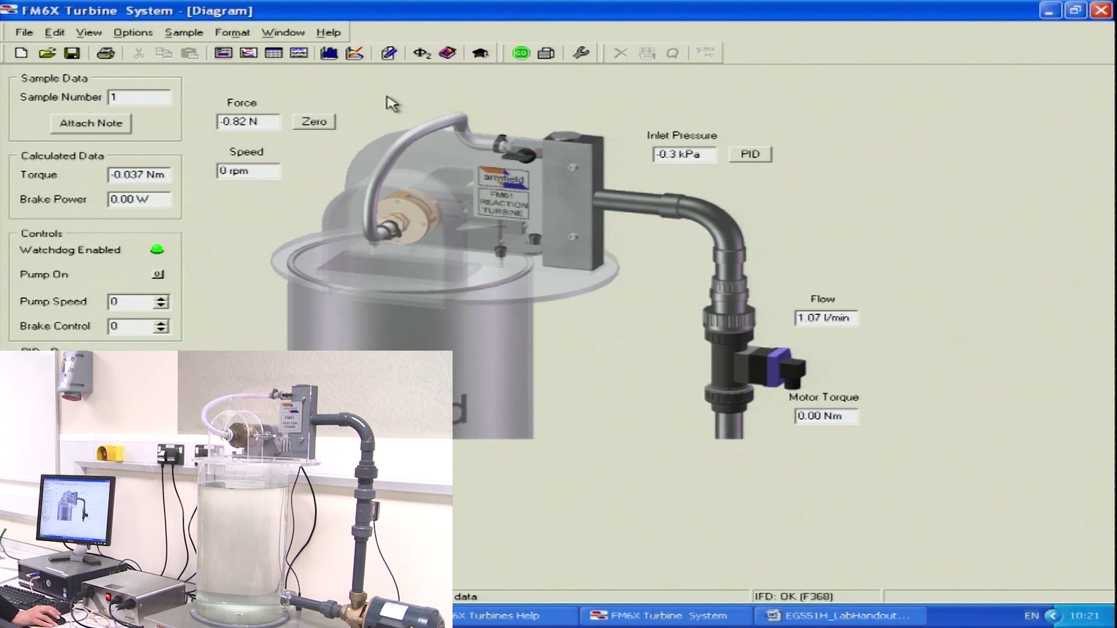
click(314, 122)
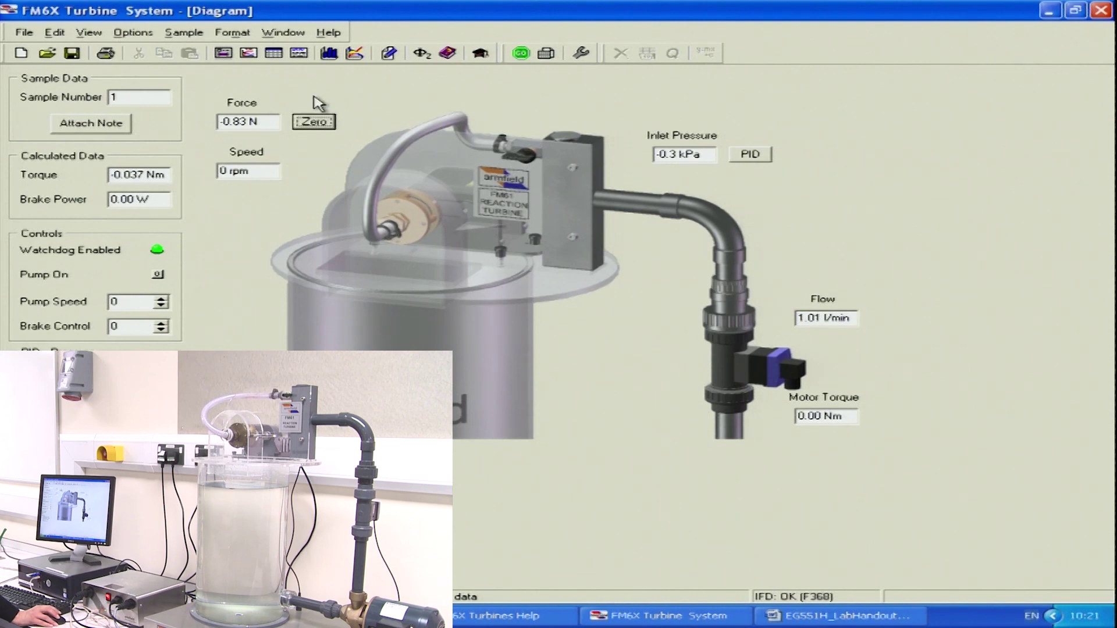
Step: Look through the torque-against-speed graph and the results table before recording any data
click(252, 53)
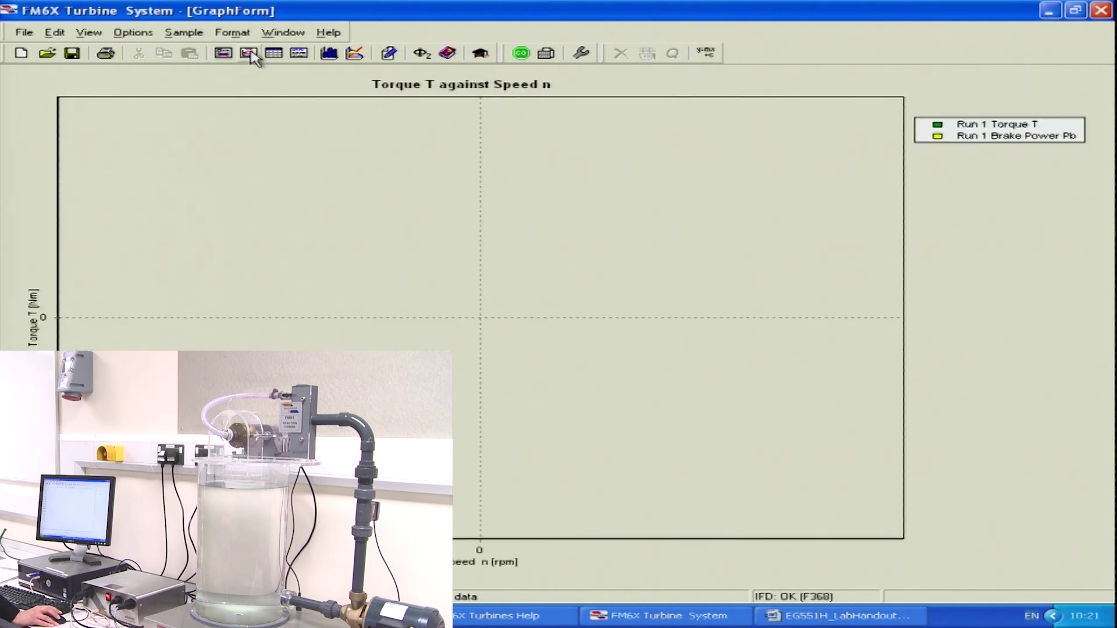
click(279, 56)
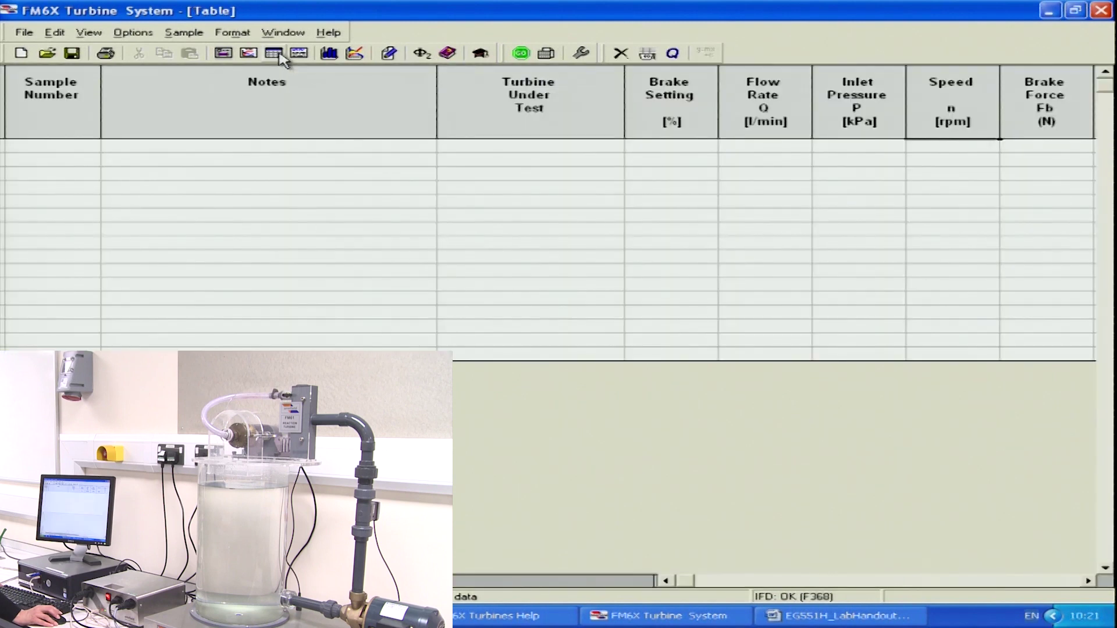
click(521, 54)
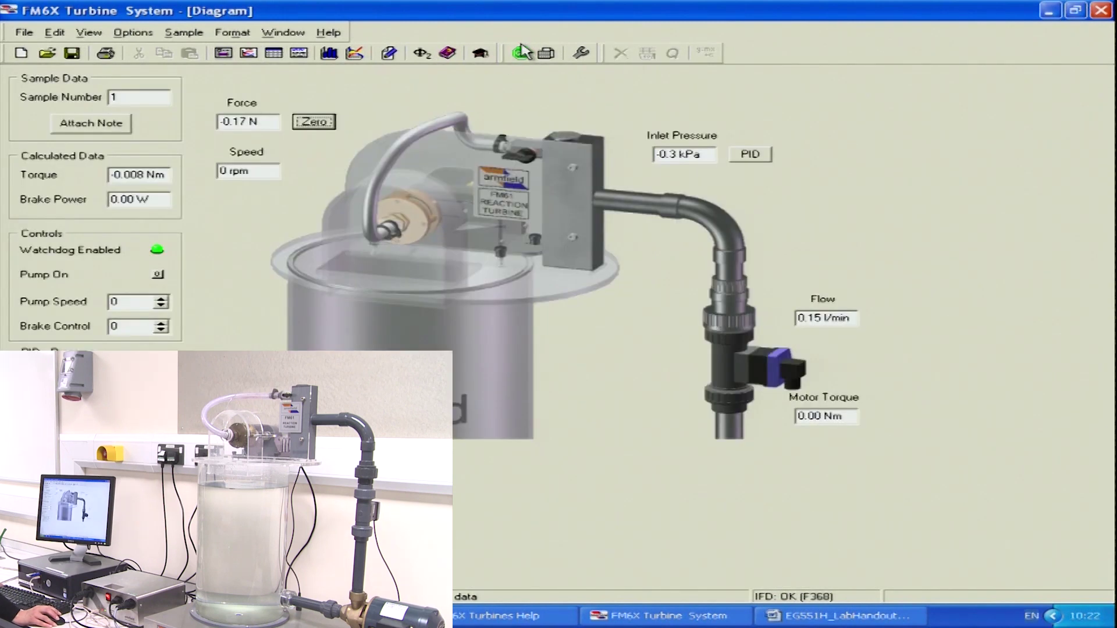
click(273, 53)
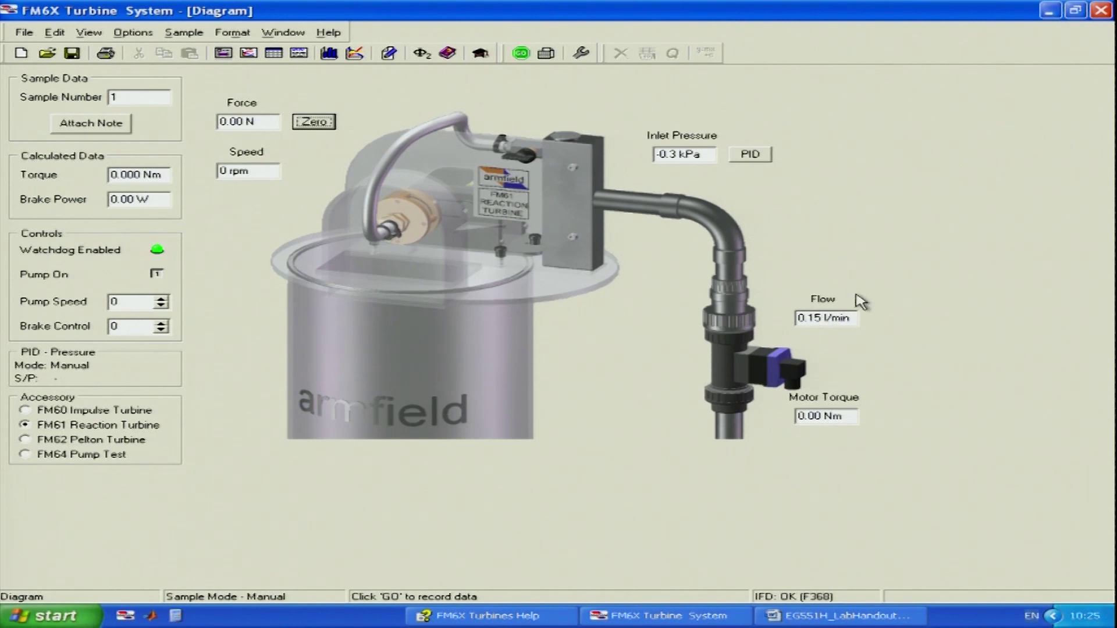
Step: Raise the pump speed to 100 and zero the force reading again
click(161, 299)
click(161, 298)
drag(163, 299, 163, 299)
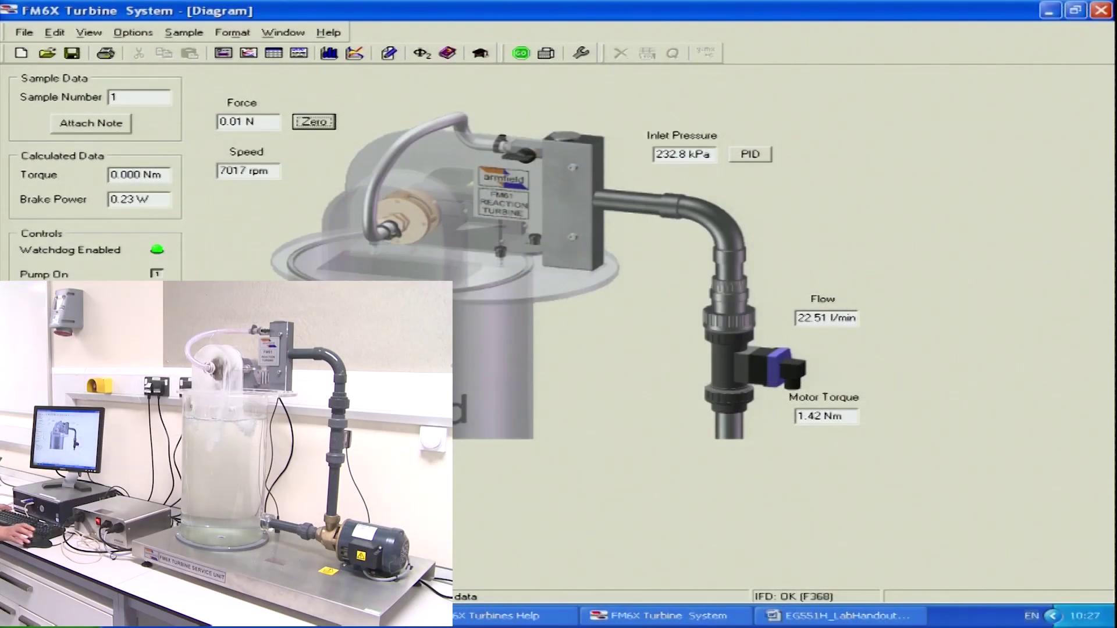
click(325, 124)
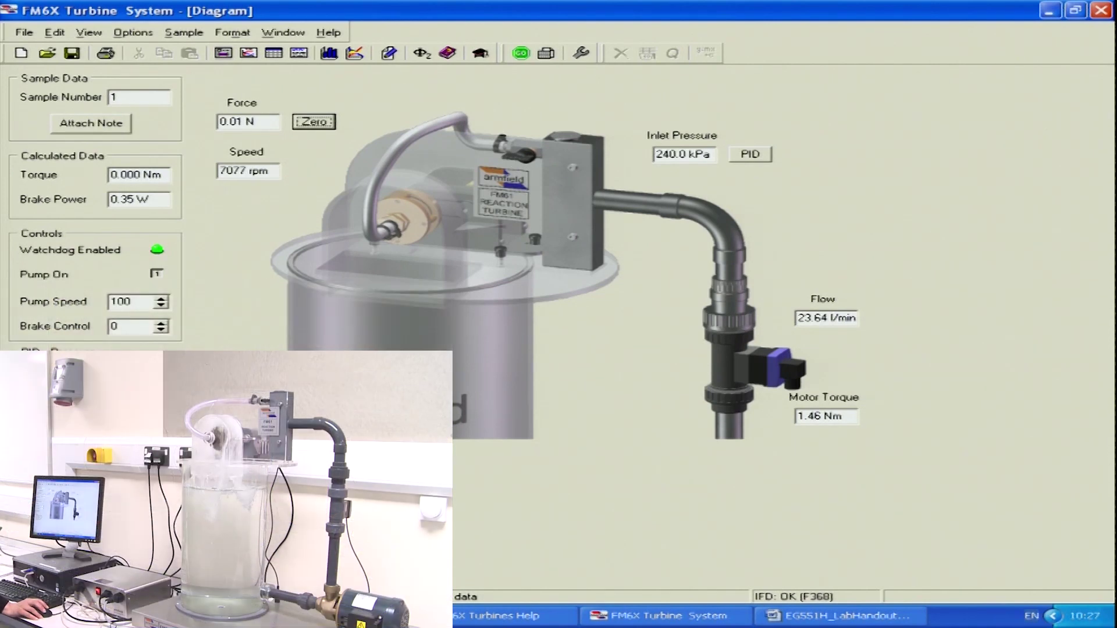
Step: Set the brake control to 0 and record the first sample, checking it in the results table
double_click(114, 327)
text(0)
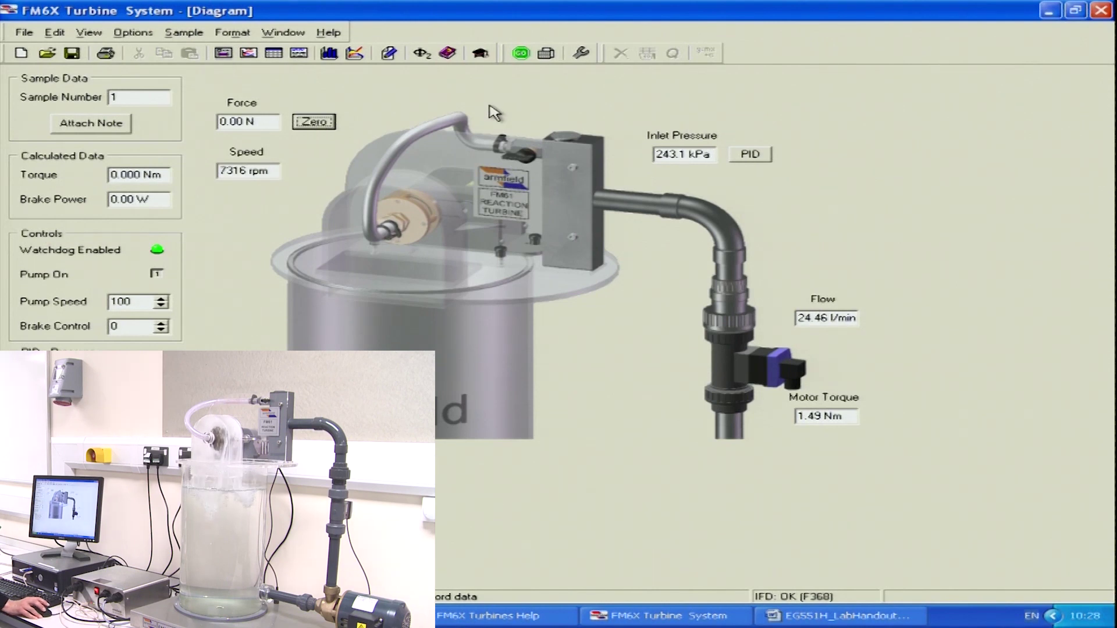
click(530, 56)
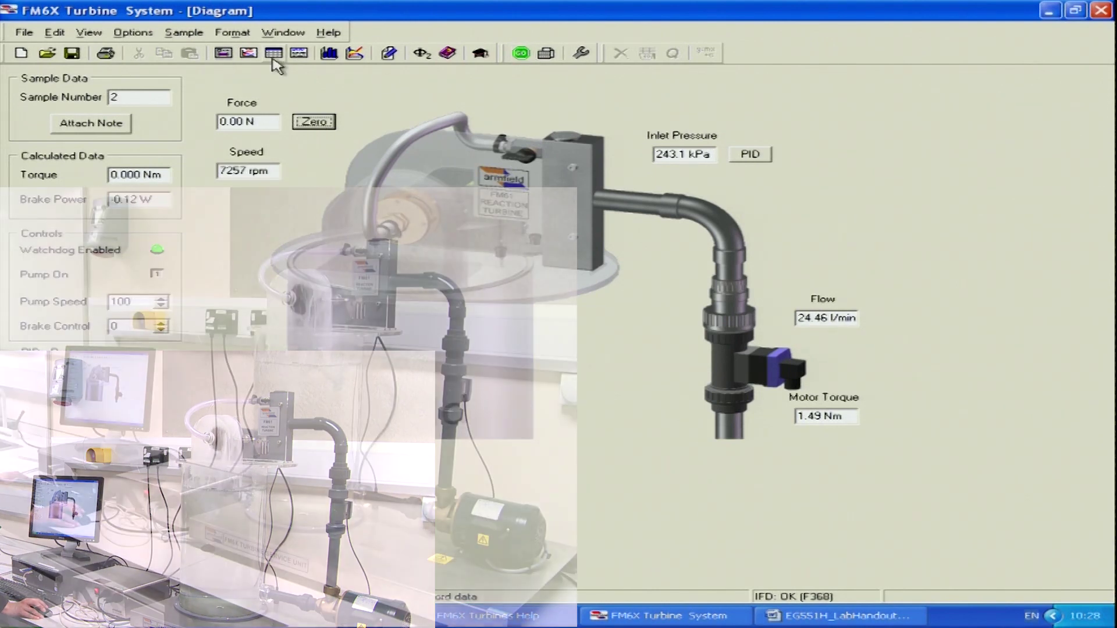
click(273, 53)
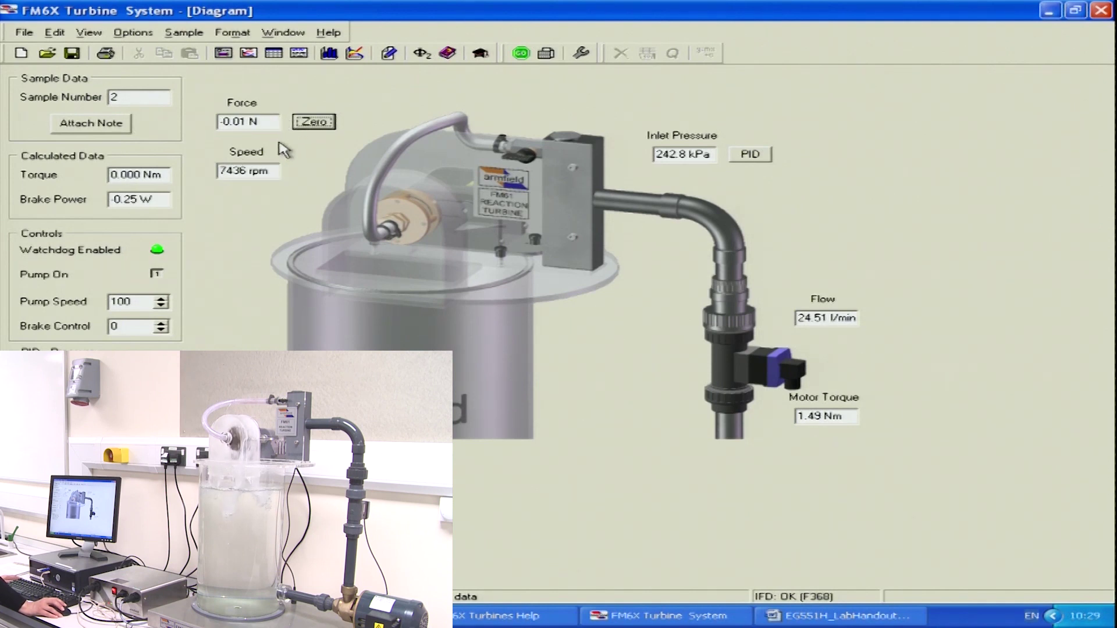
Step: Set the brake control to 10 and record the second sample
click(161, 323)
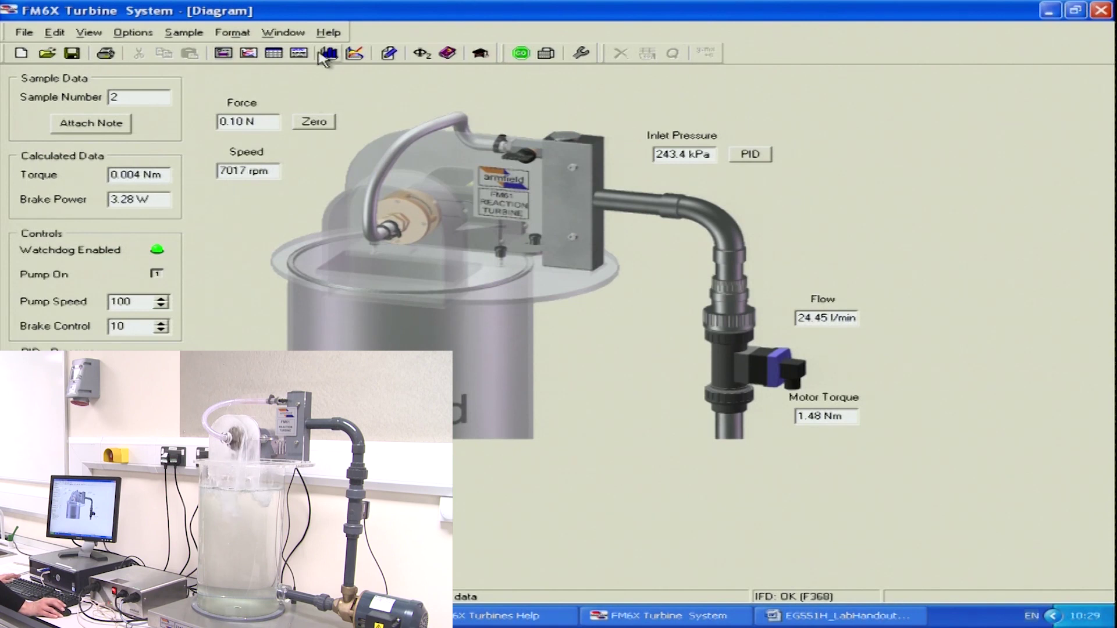
click(274, 52)
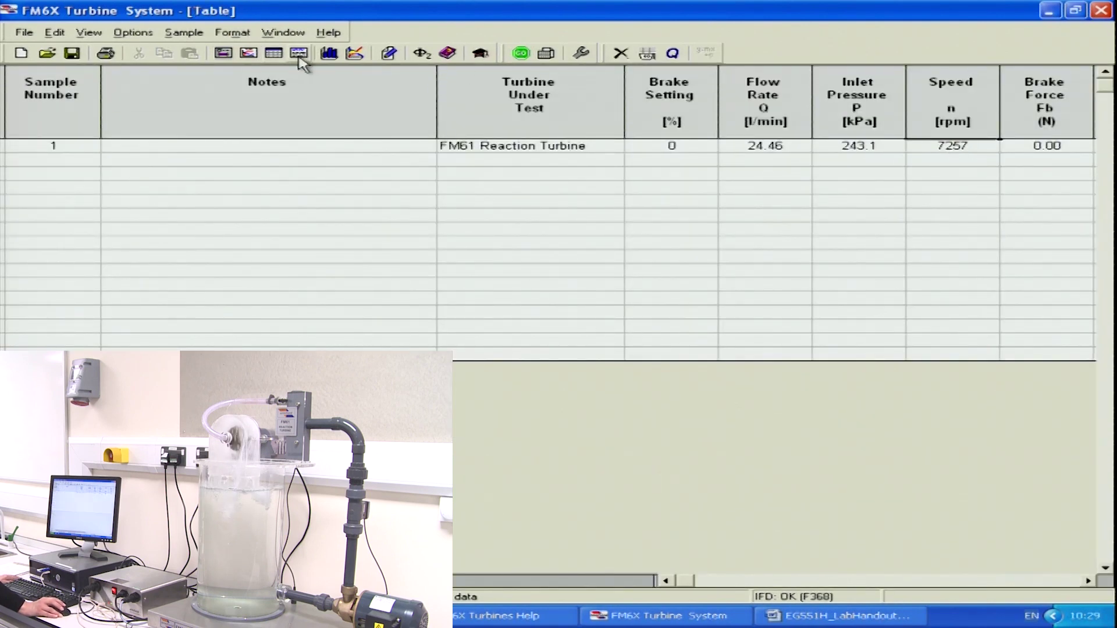
click(223, 53)
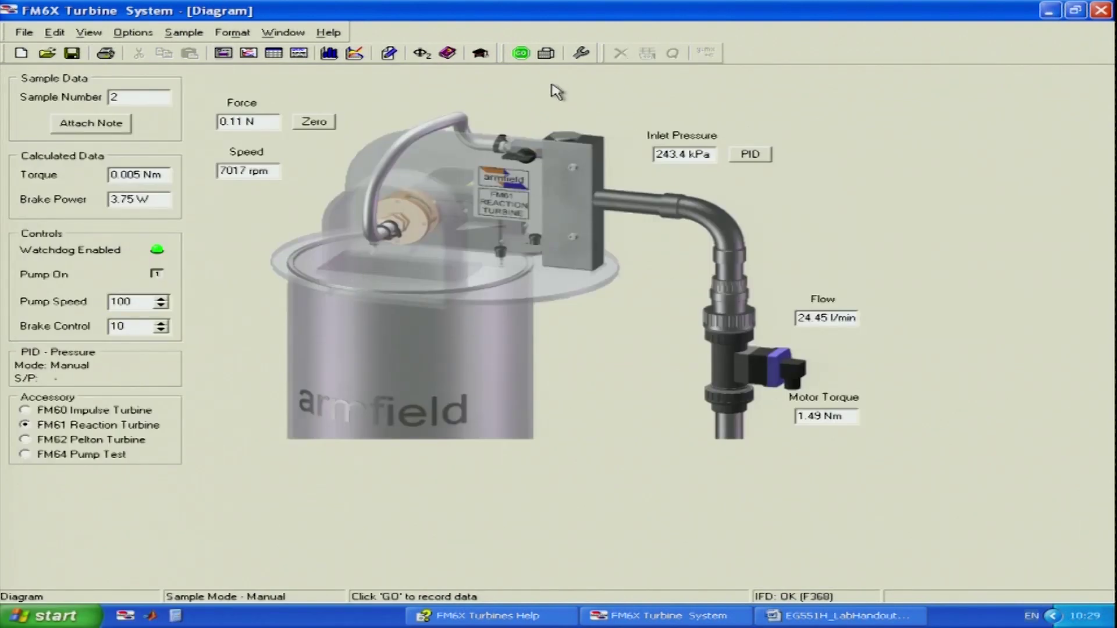
click(520, 54)
Step: Set the brake control to 12, record the third sample and check it in the results table
click(162, 323)
click(162, 324)
click(274, 53)
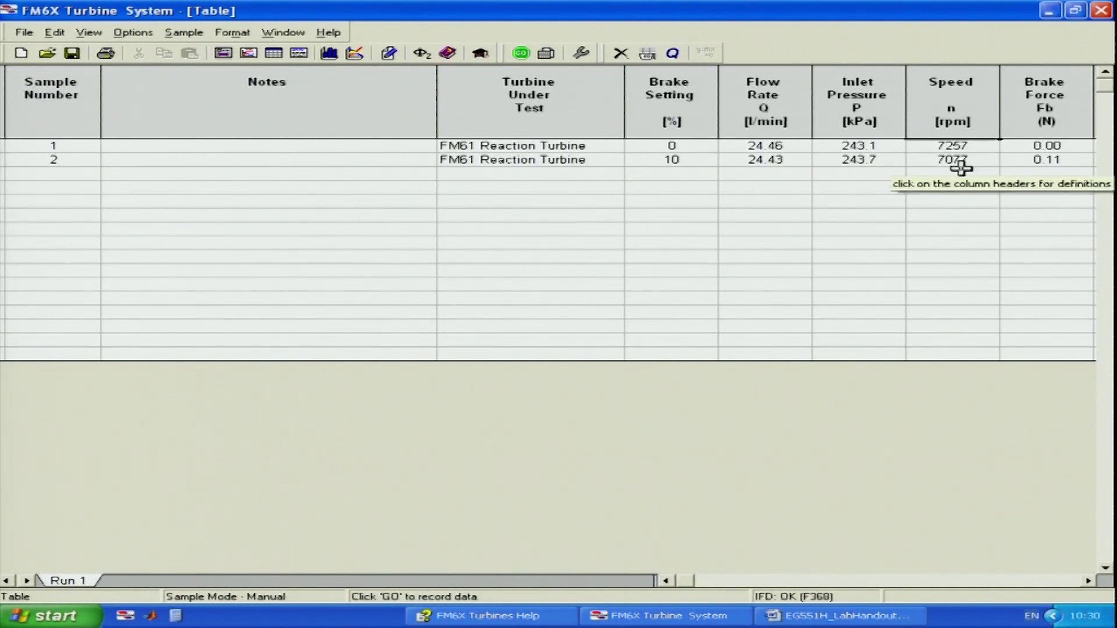
click(298, 53)
click(521, 53)
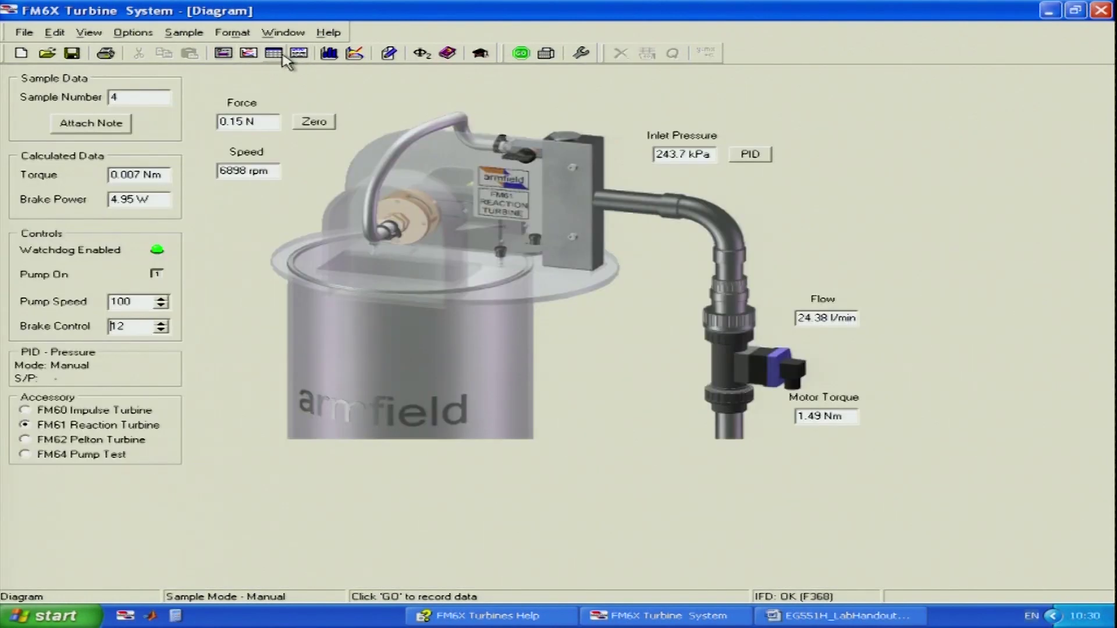
click(273, 53)
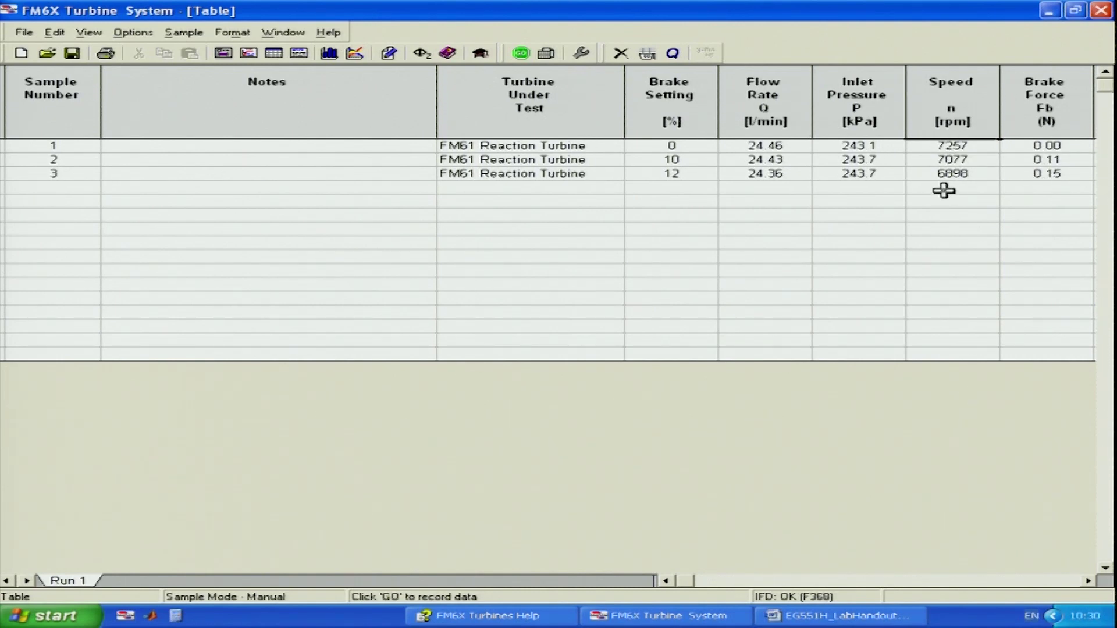
Step: Record one sample each at brake control 14 and 16, and check them in the results table
click(222, 53)
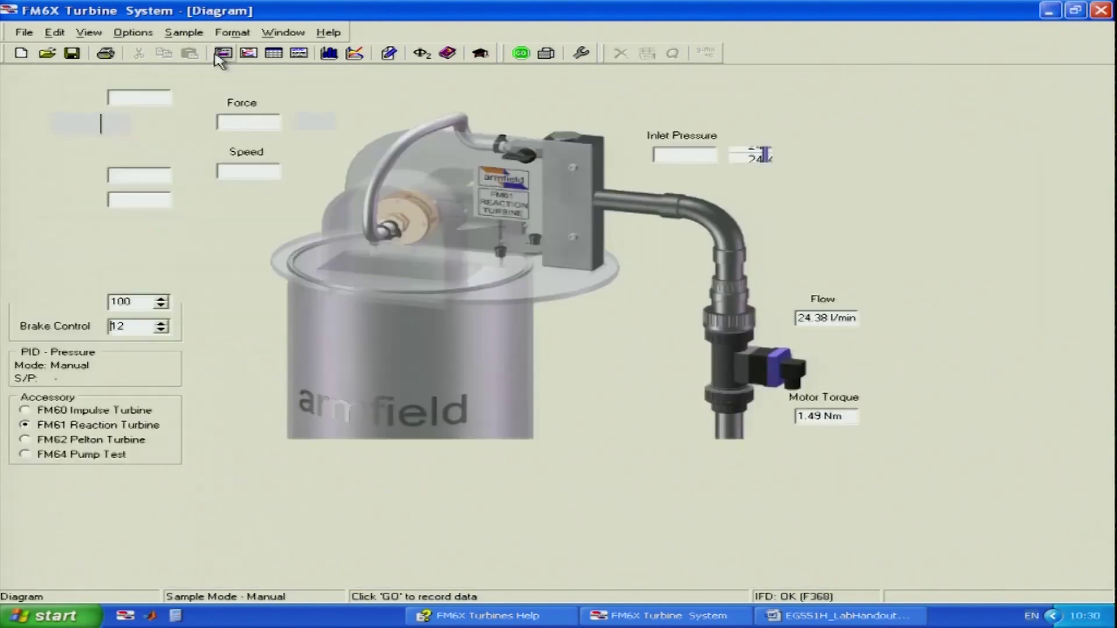
click(161, 323)
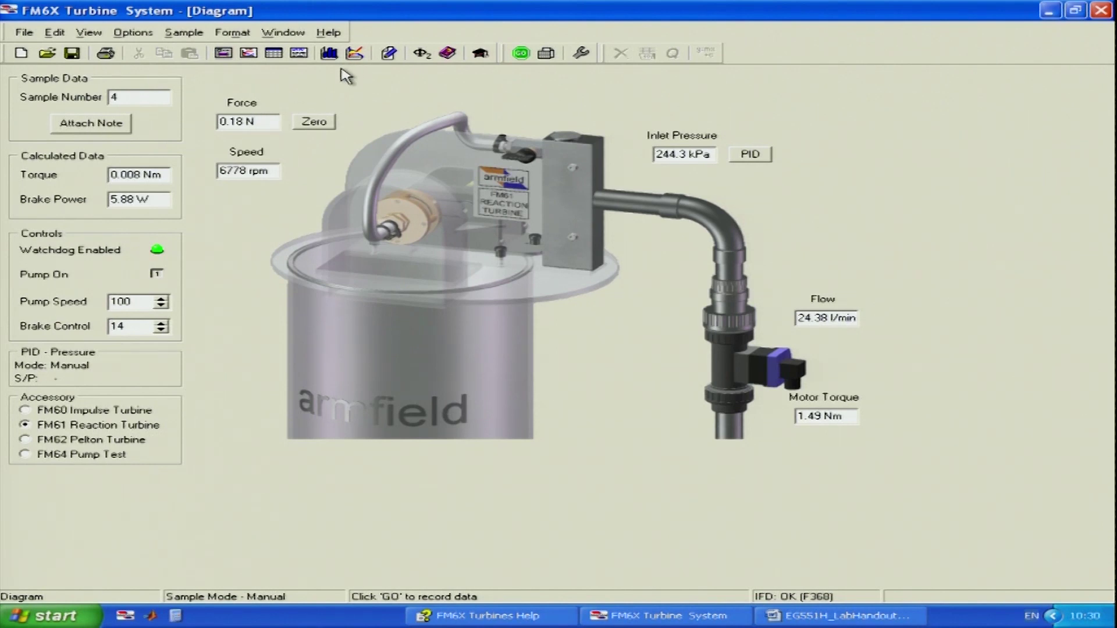
click(520, 54)
click(161, 322)
click(447, 53)
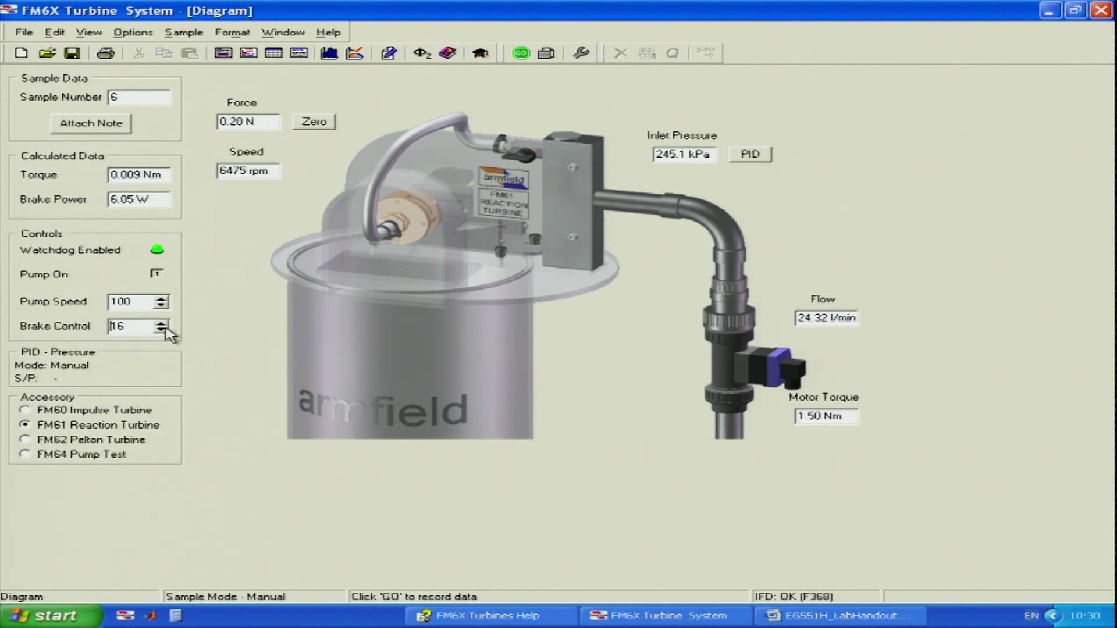
click(273, 53)
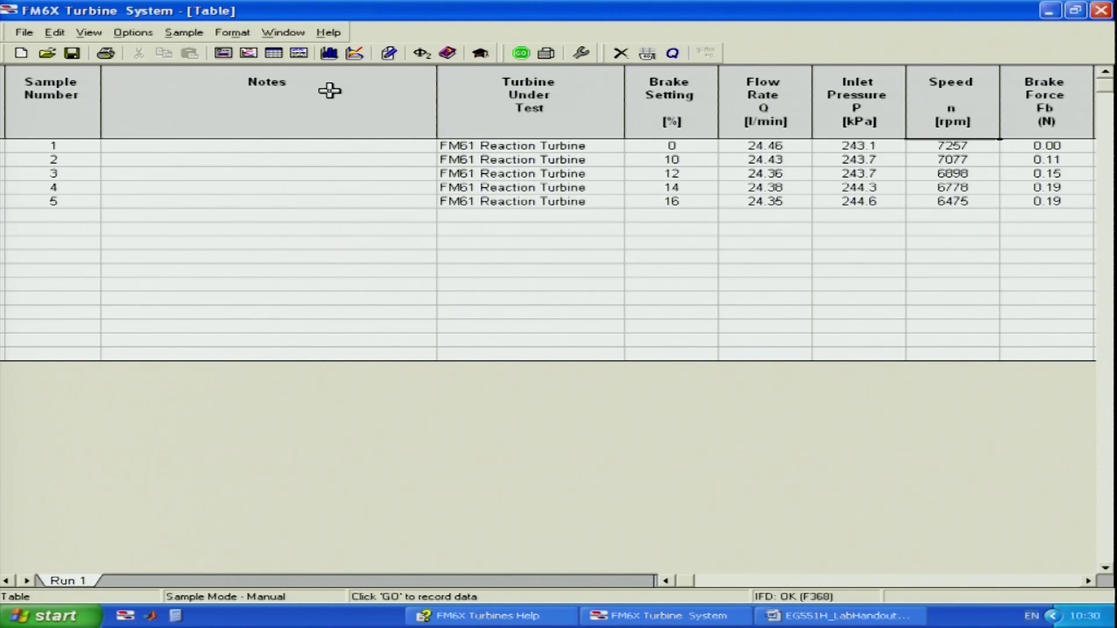
Step: Keep raising the brake control in small increments up to 29, recording a sample at each setting
click(223, 53)
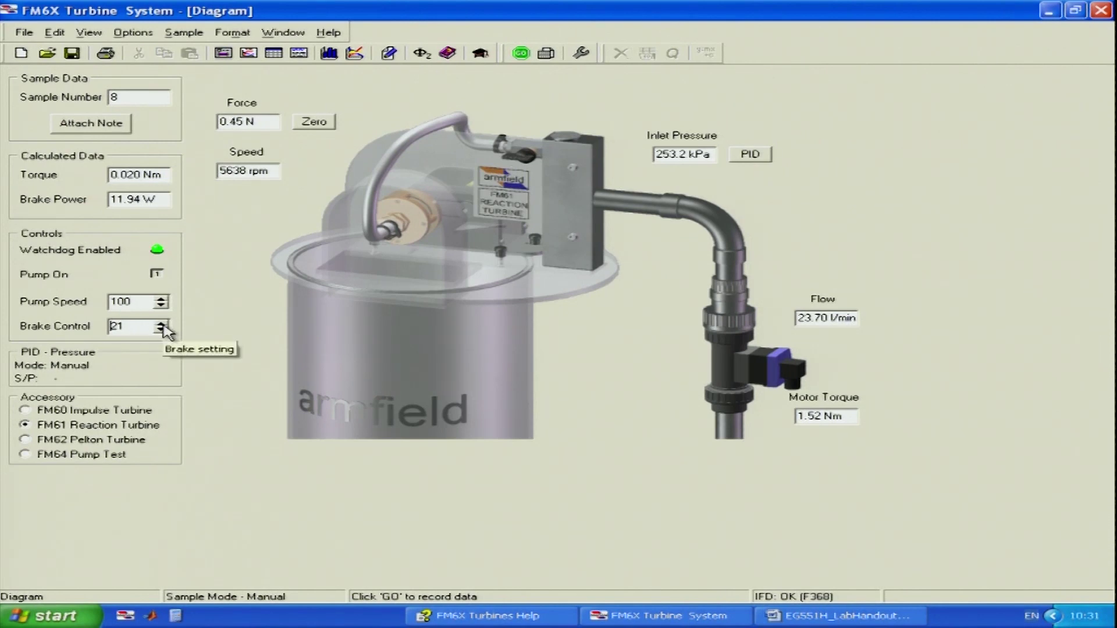
double_click(162, 324)
click(521, 54)
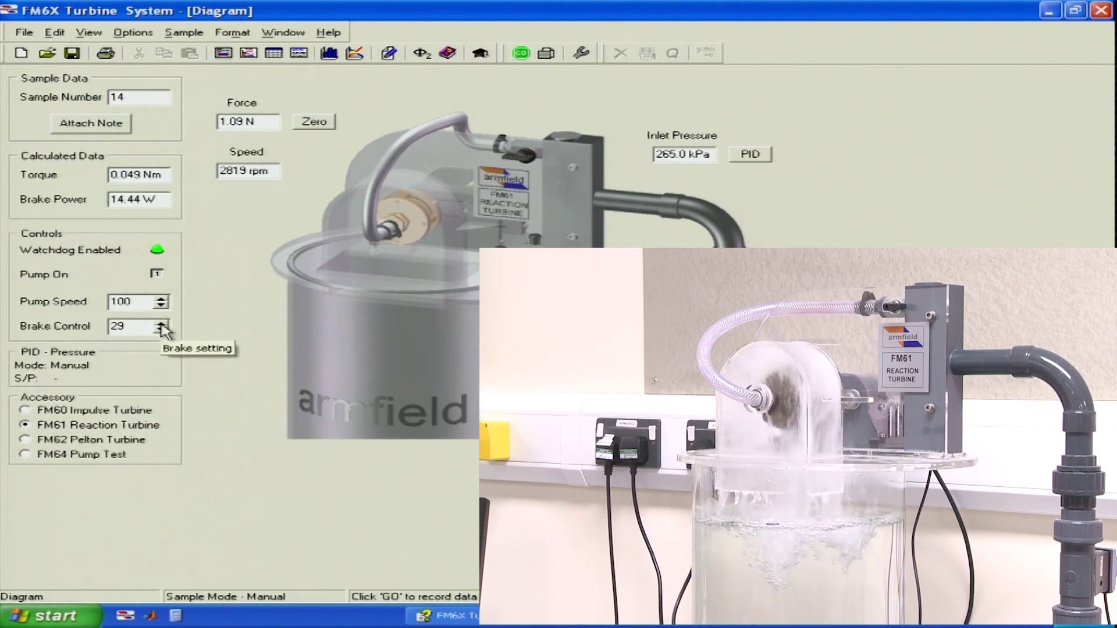
Step: Raise the brake control from 29 to 34, recording samples at 31, 32, 33 and 34
click(161, 323)
click(161, 323)
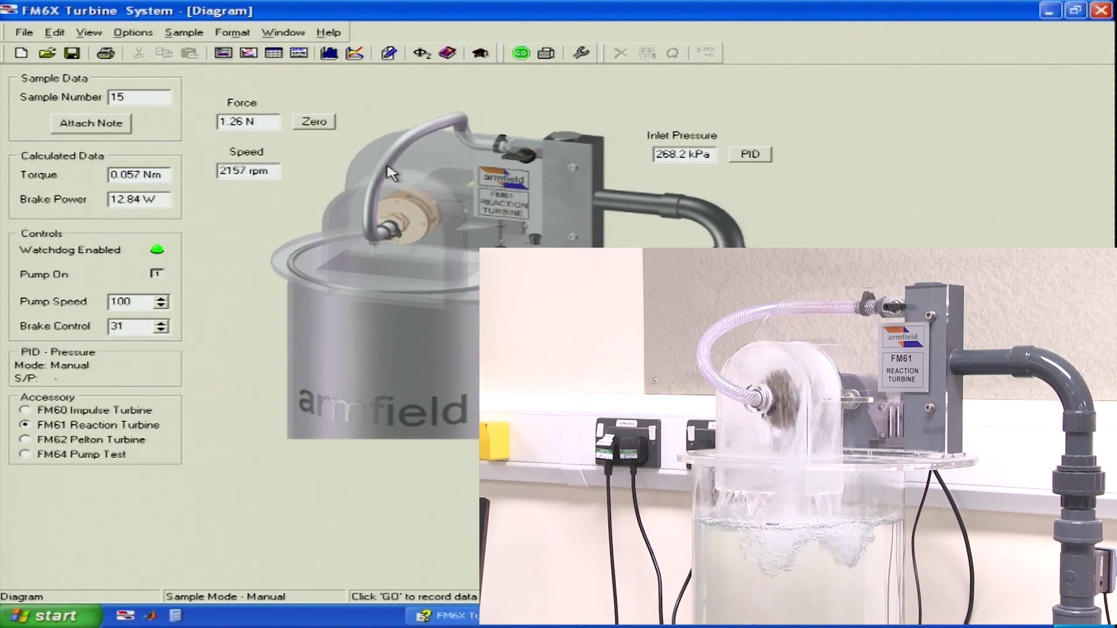
click(161, 324)
click(161, 324)
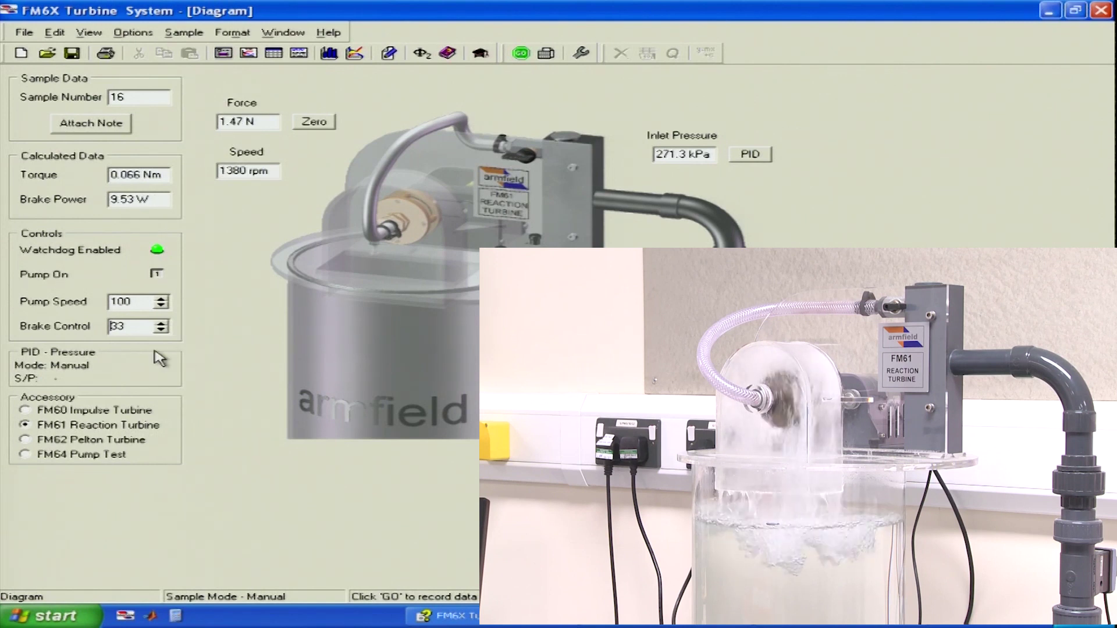
click(521, 54)
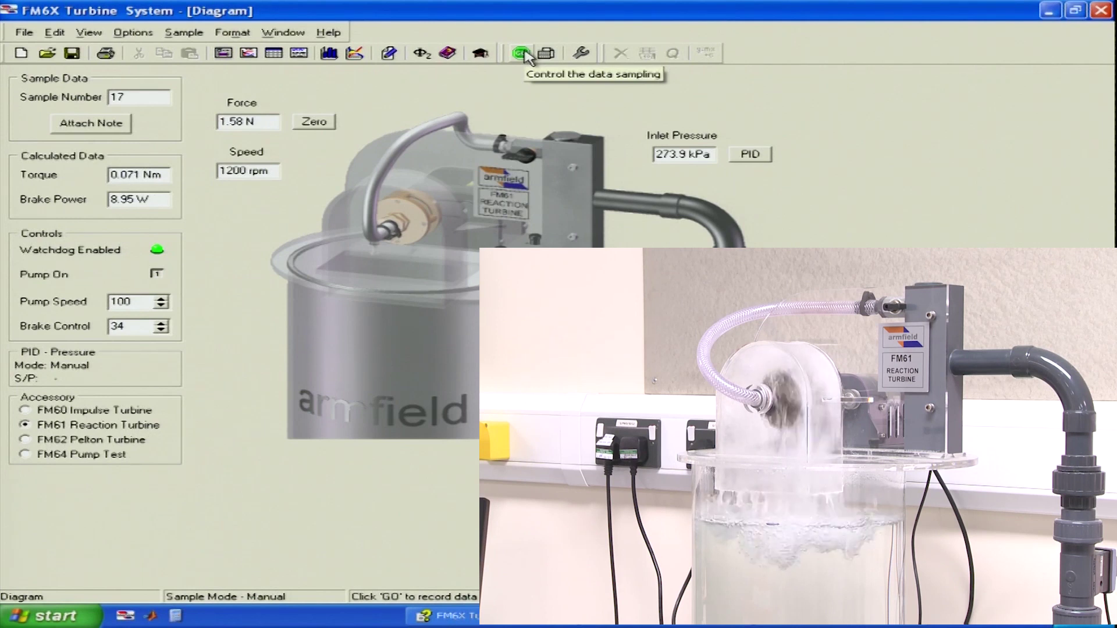
click(522, 53)
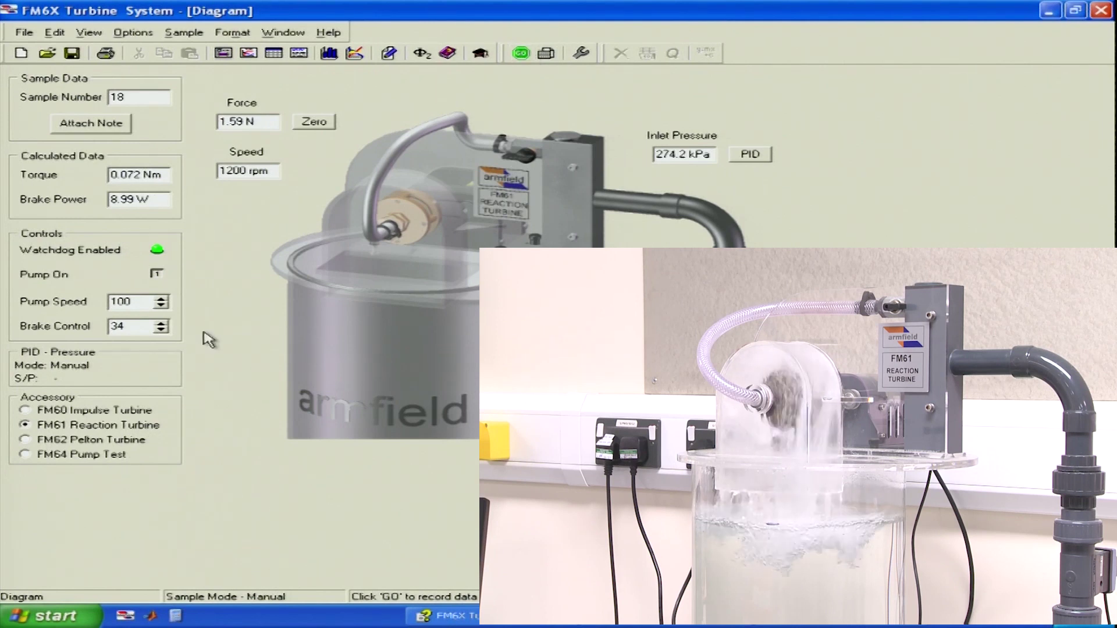
Step: Record the last samples at brake control settings 35, 36, 37 and 38
click(165, 329)
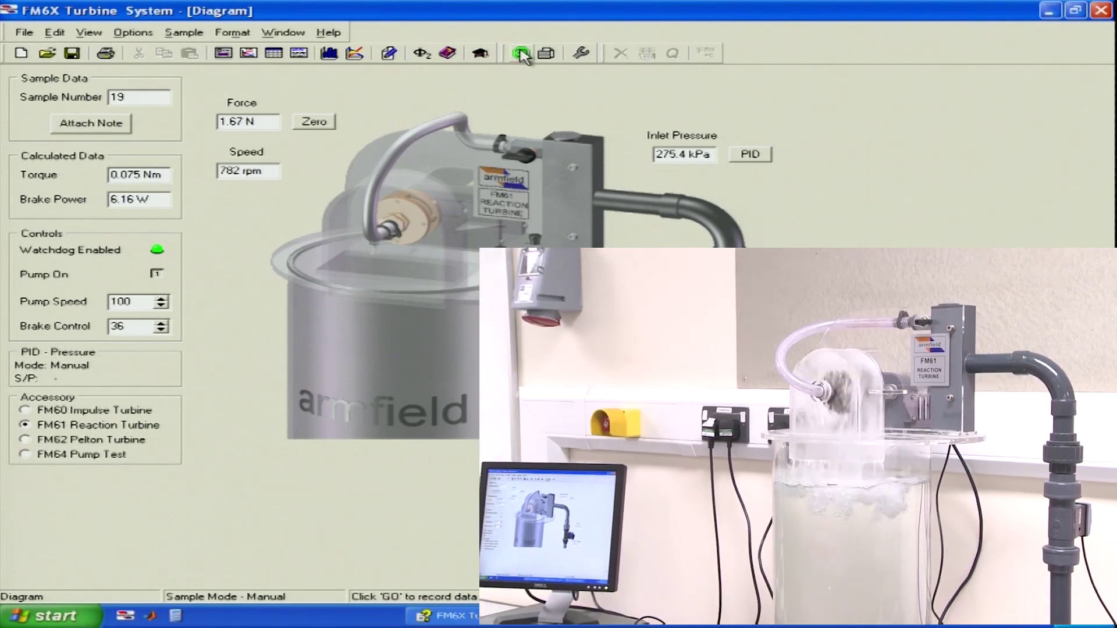
click(161, 323)
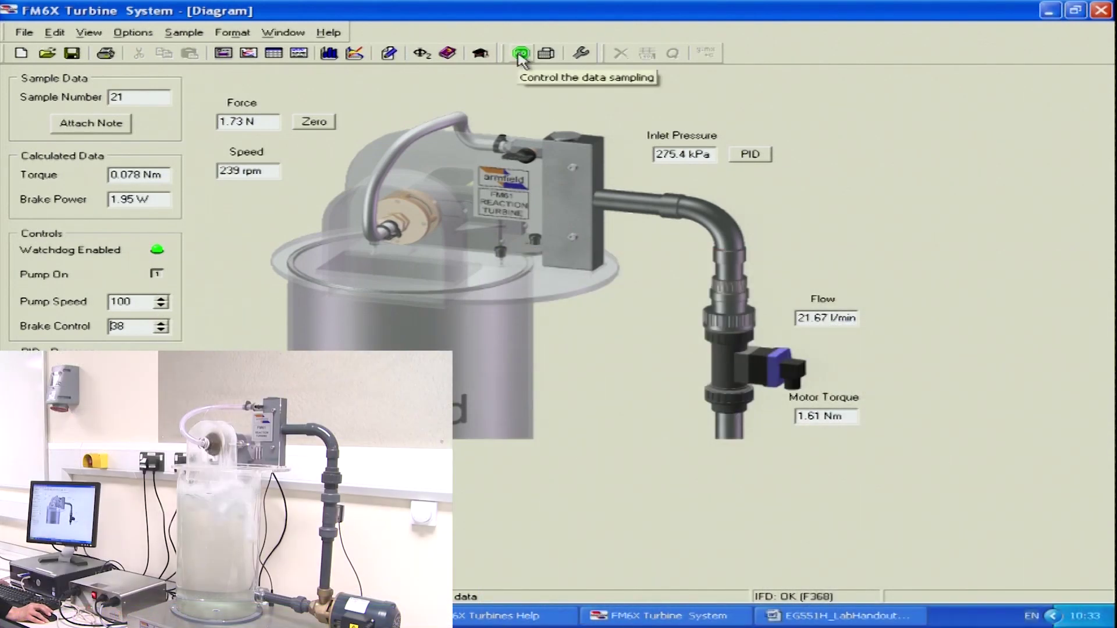
click(520, 54)
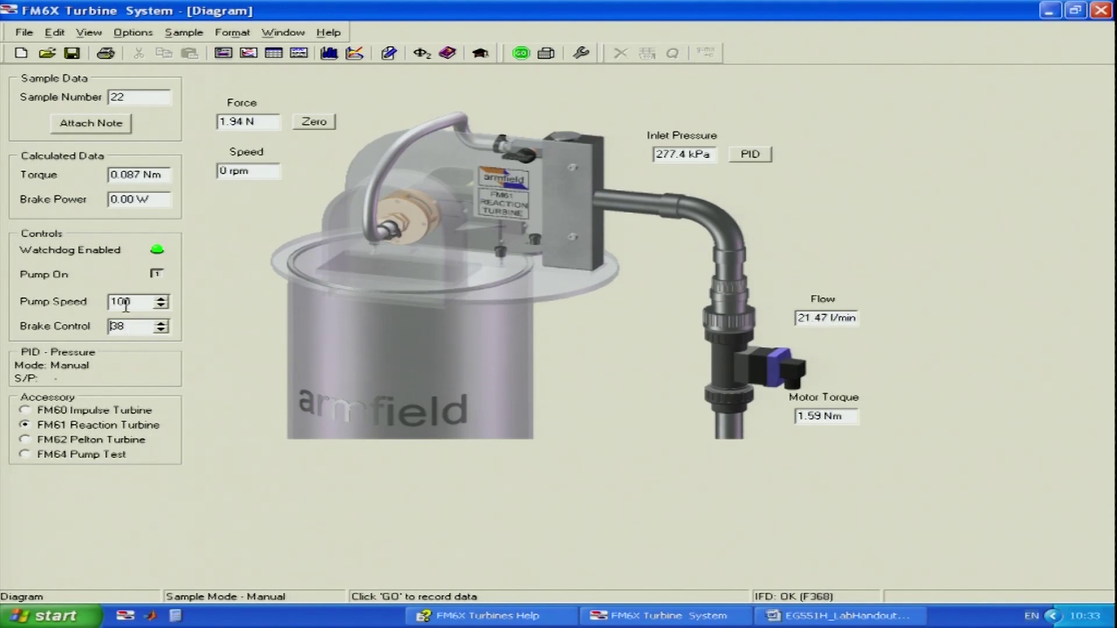
Step: Lower the pump speed from 100 gradually, one small decrement at a time
click(161, 306)
text(97)
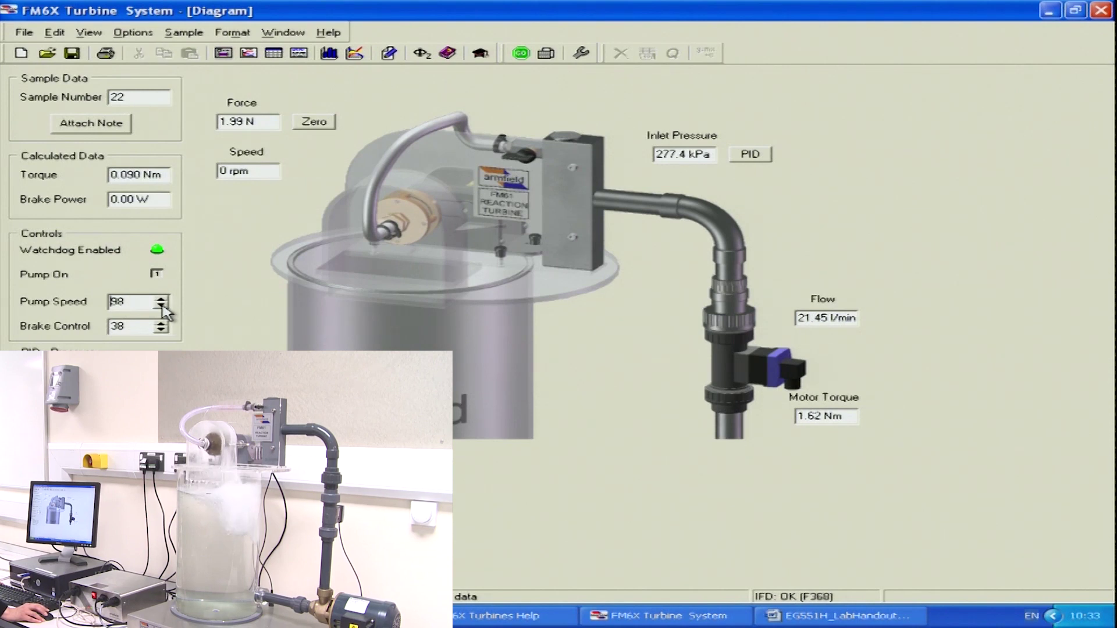
click(161, 306)
click(161, 305)
click(162, 306)
click(161, 305)
click(161, 306)
click(161, 306)
click(162, 306)
click(161, 306)
click(161, 306)
click(162, 306)
click(161, 306)
click(161, 305)
click(161, 306)
click(161, 306)
click(162, 306)
click(162, 306)
click(161, 306)
click(161, 306)
click(161, 306)
click(162, 306)
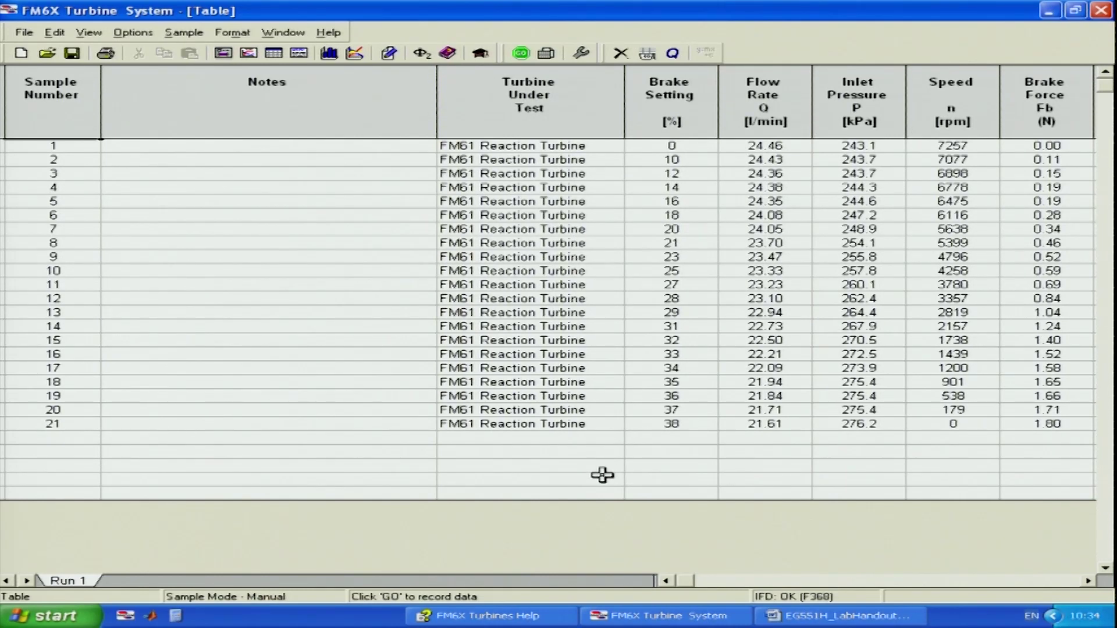
Step: Rename the Run 1 results sheet as 100%
double_click(66, 580)
drag(225, 67, 307, 122)
text(100)
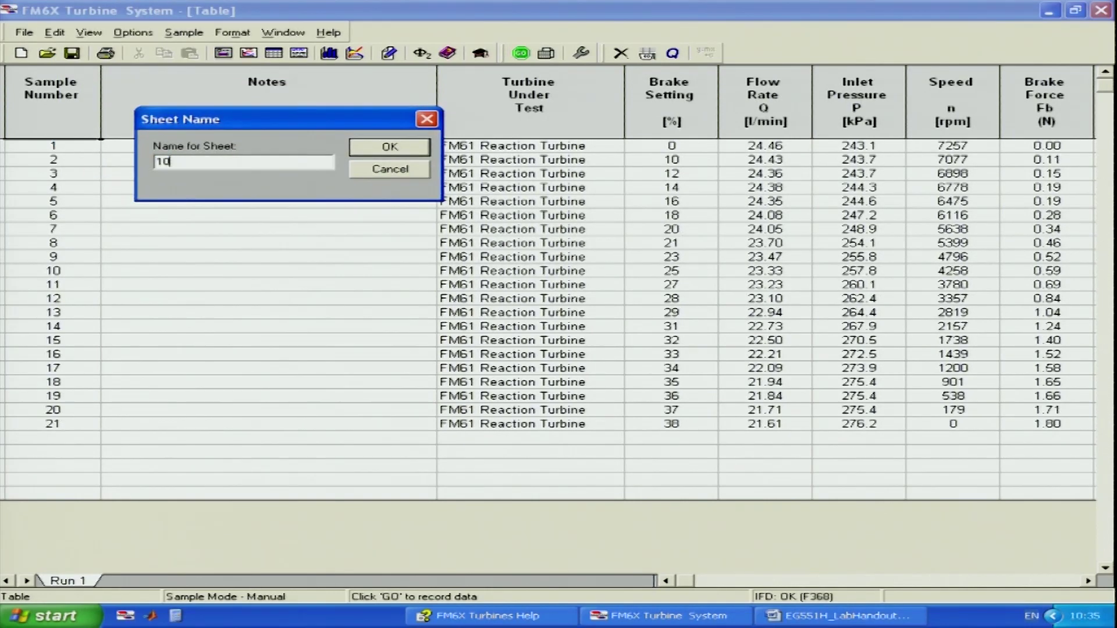
click(390, 147)
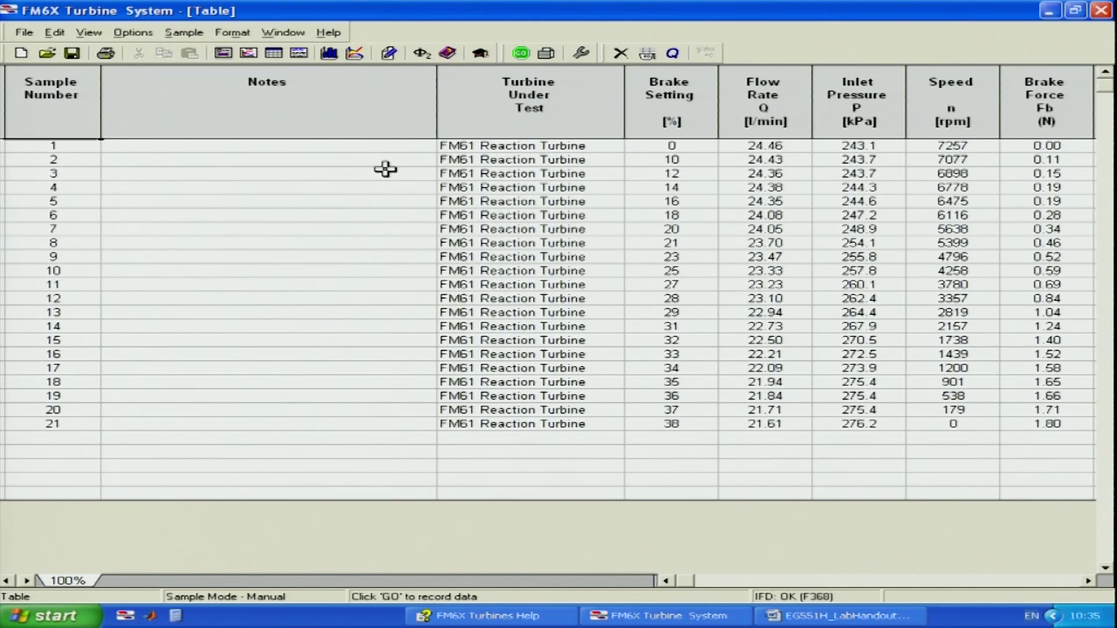
Step: Show the graph and move the Run 1 Torque T series from the primary to the secondary Y-axis
key(F5)
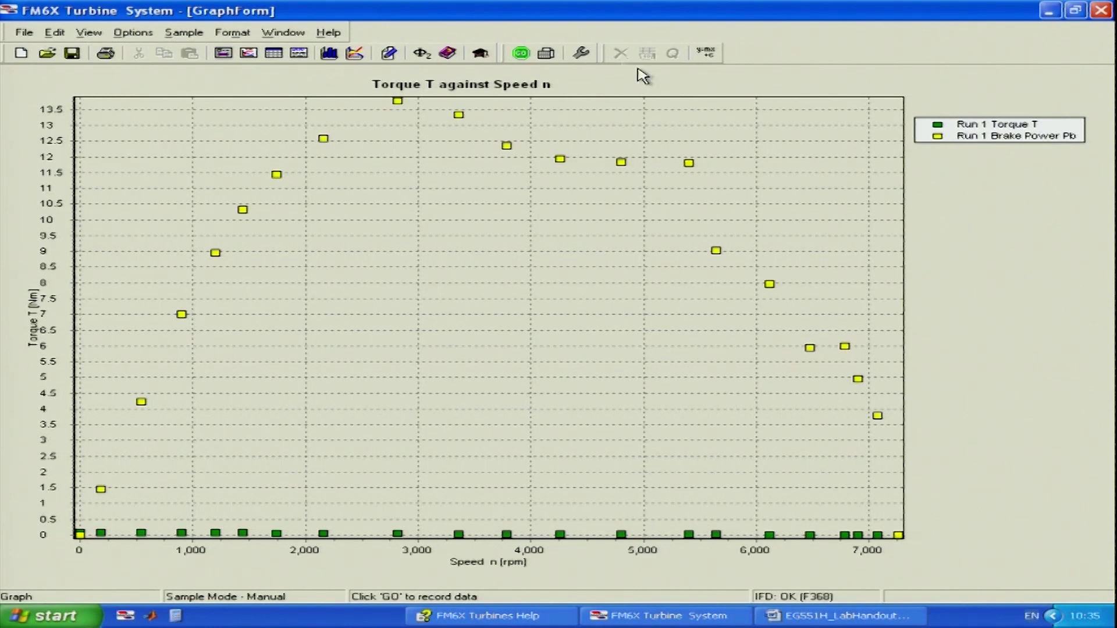
click(233, 33)
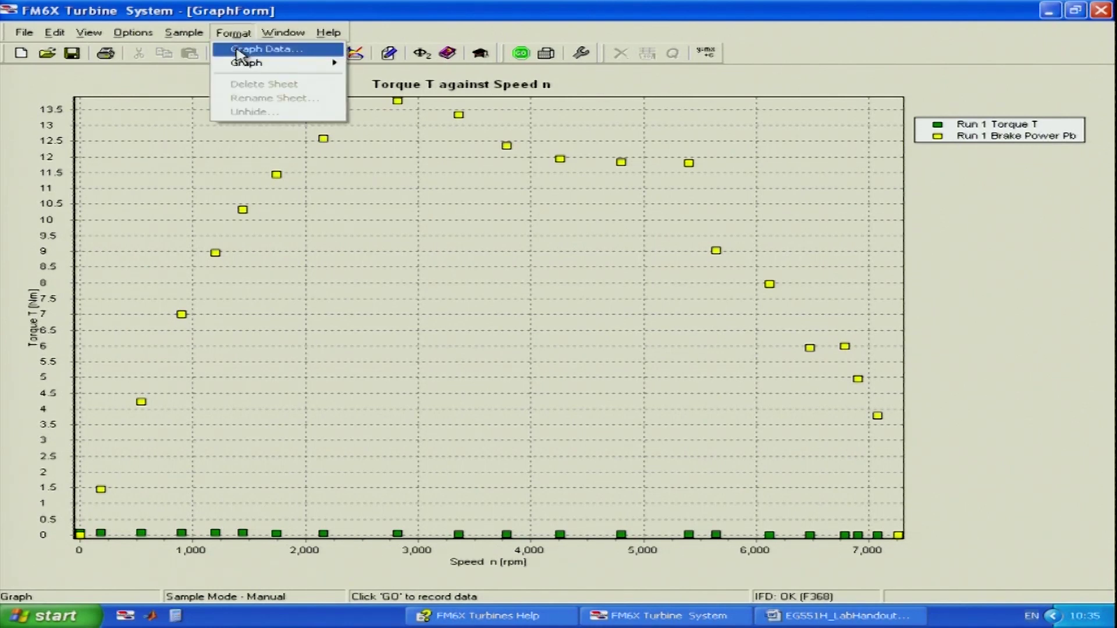
click(240, 55)
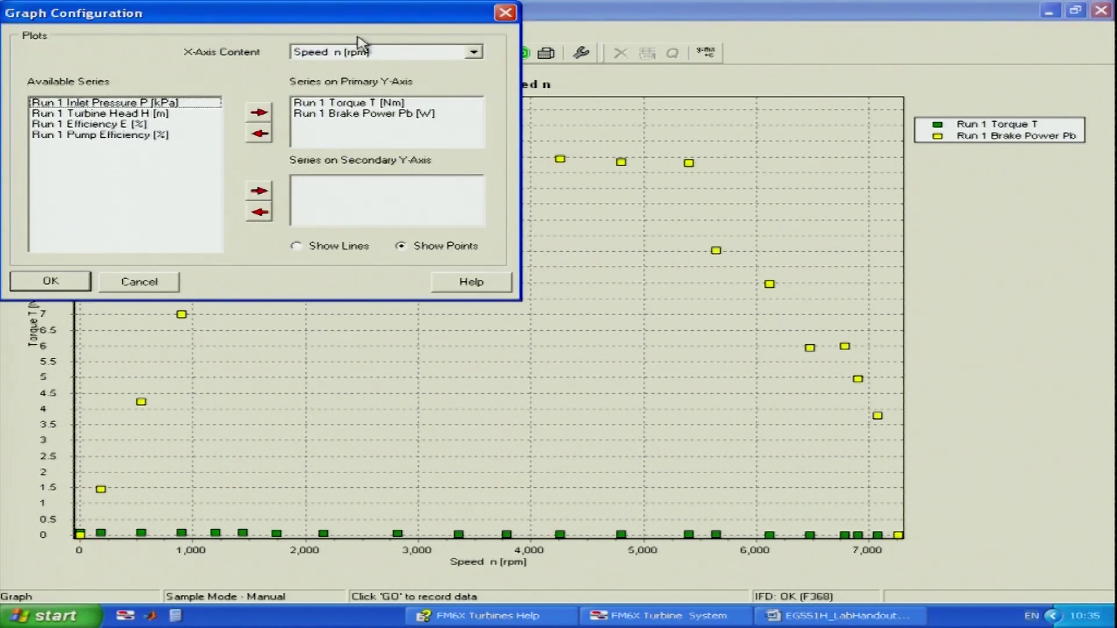
drag(351, 18, 472, 37)
click(472, 120)
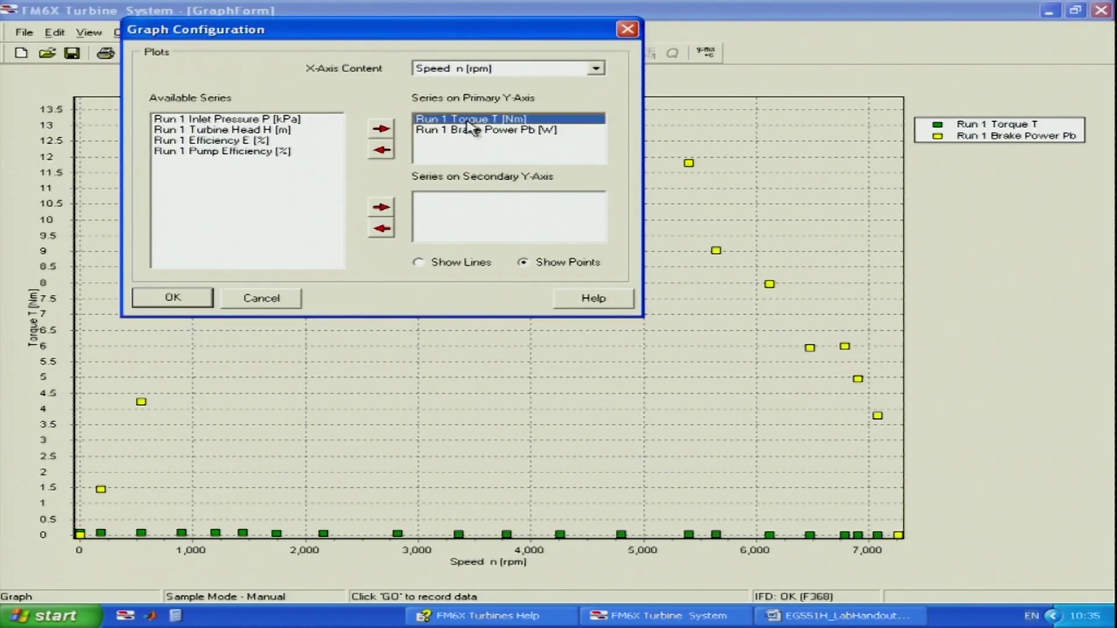
click(381, 150)
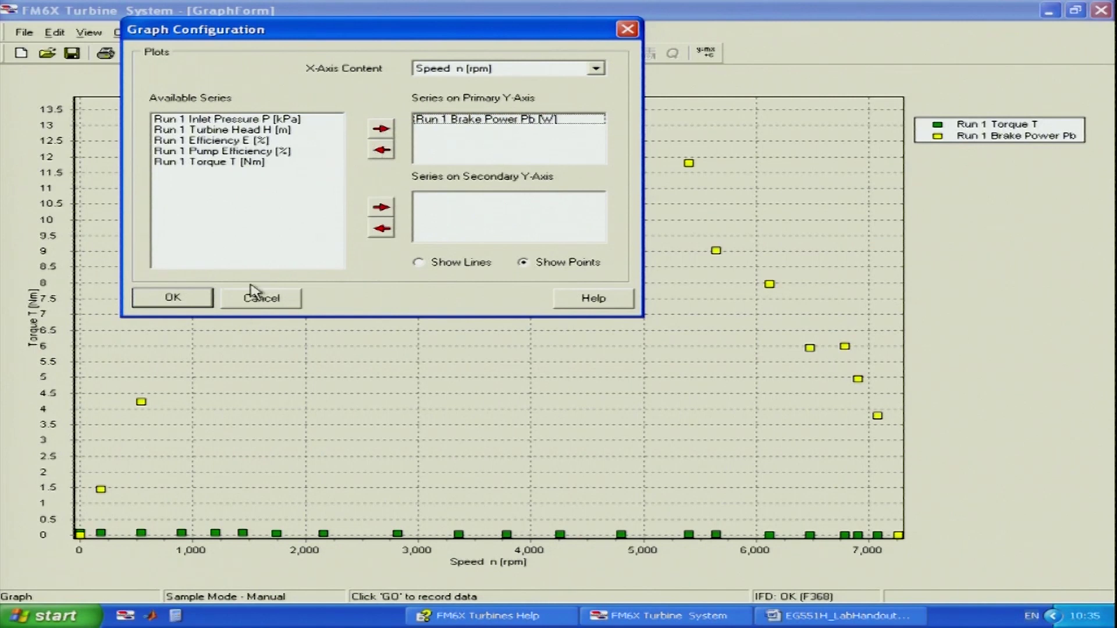
click(218, 175)
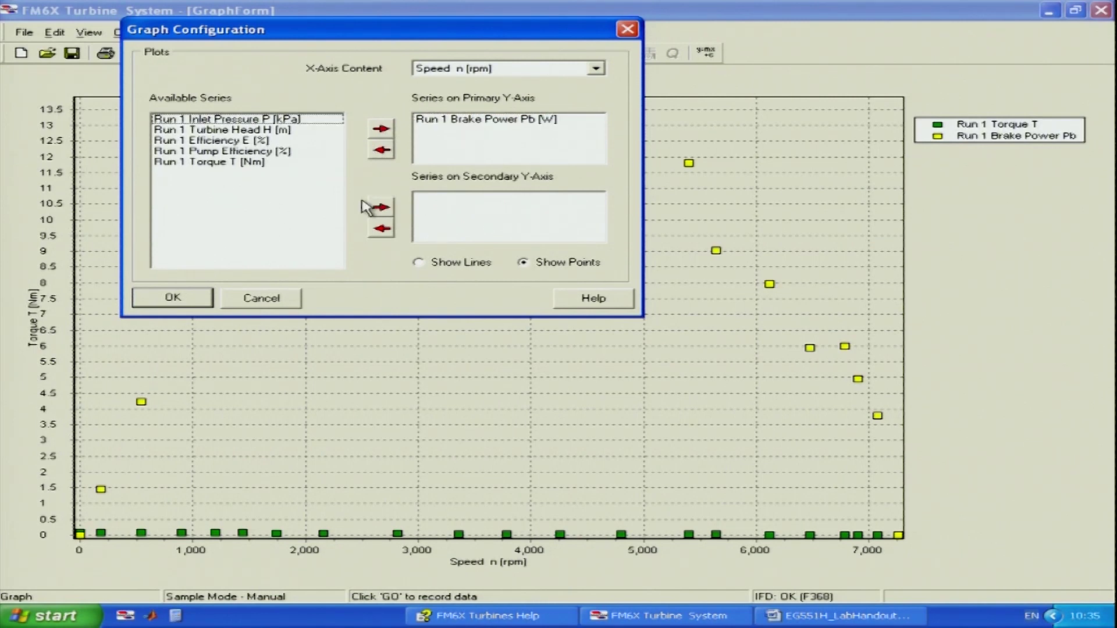
click(182, 162)
click(384, 206)
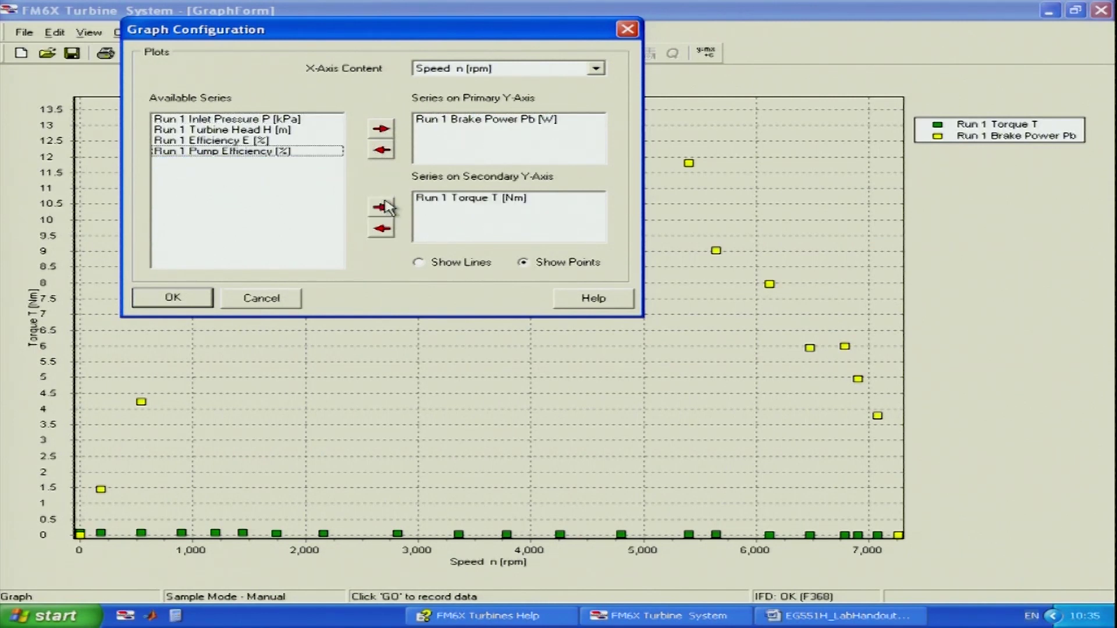
click(190, 300)
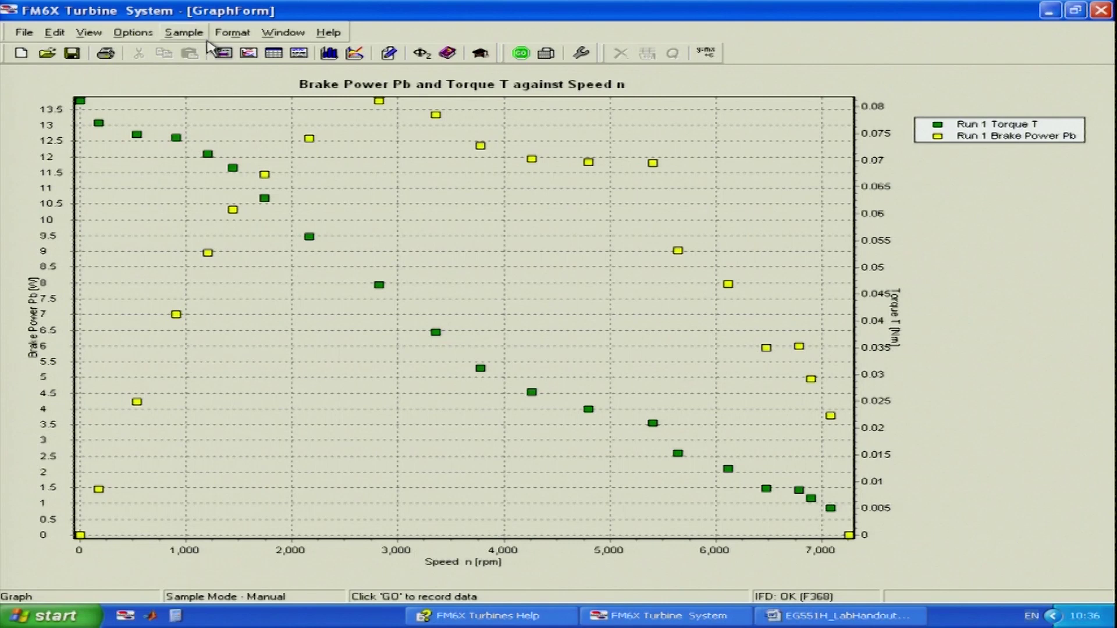
Step: Replace Run 1 Brake Power Pb on the graph's primary Y-axis with Run 1 Efficiency E
click(232, 32)
click(250, 47)
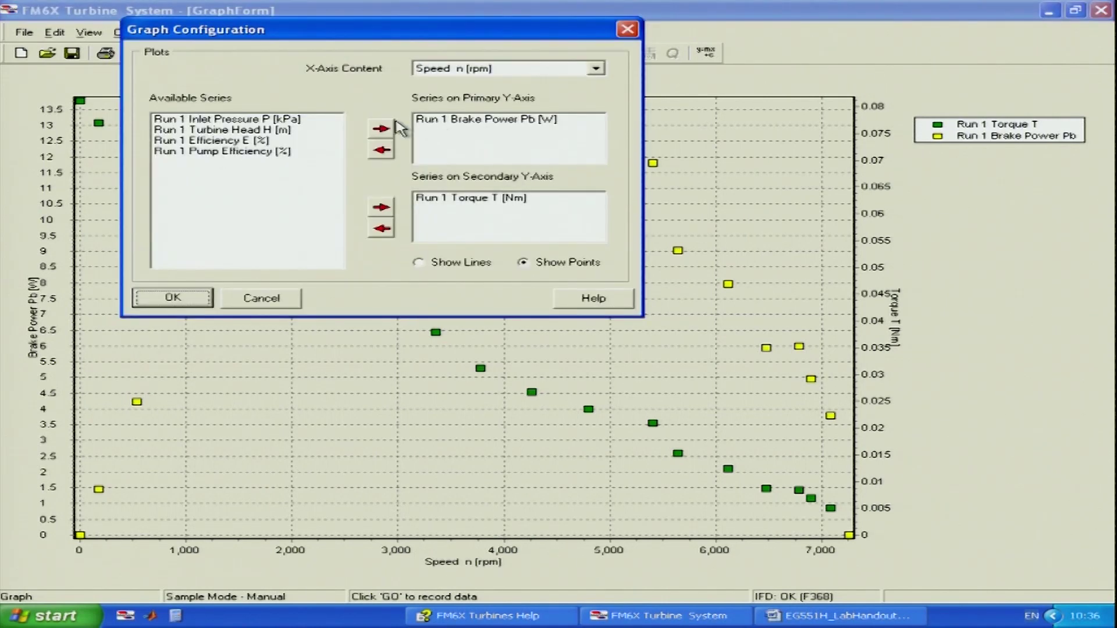
click(452, 123)
click(383, 152)
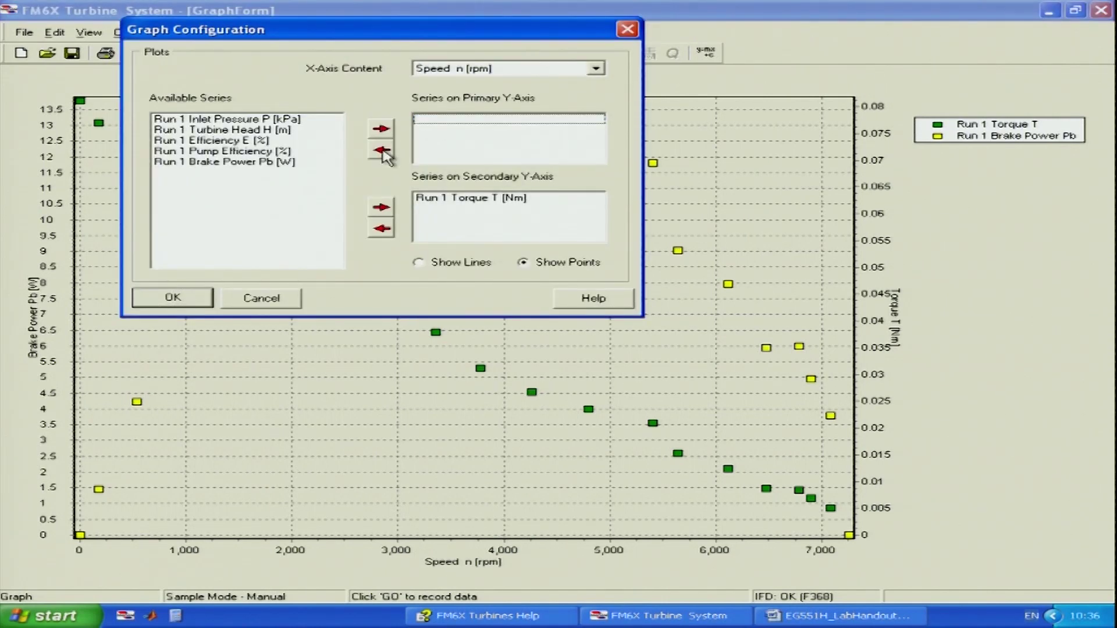
click(195, 145)
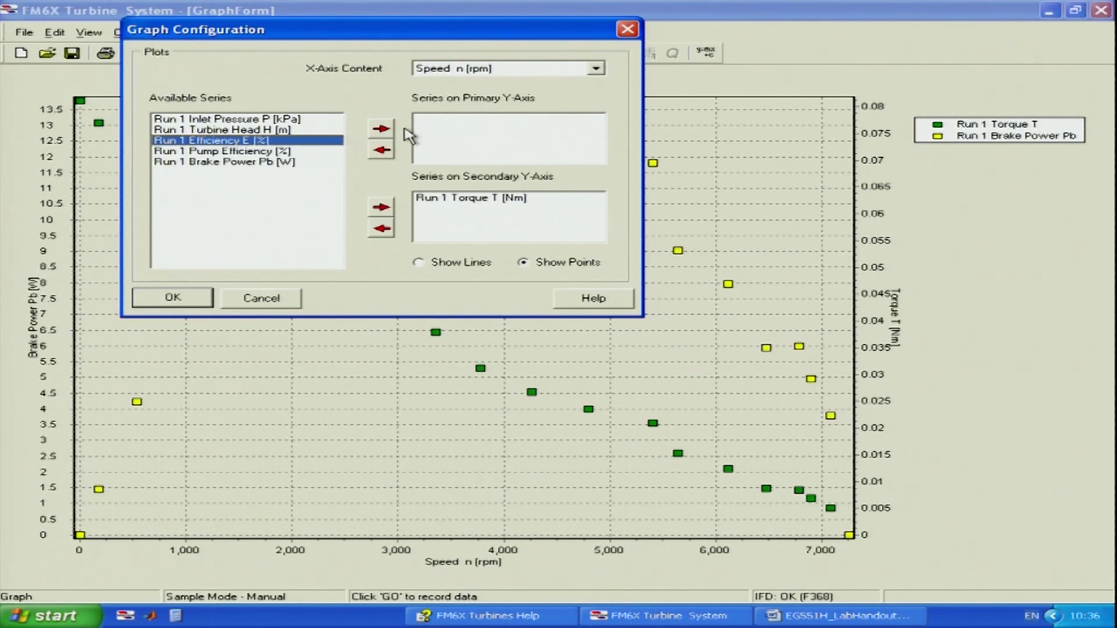
click(382, 129)
click(192, 306)
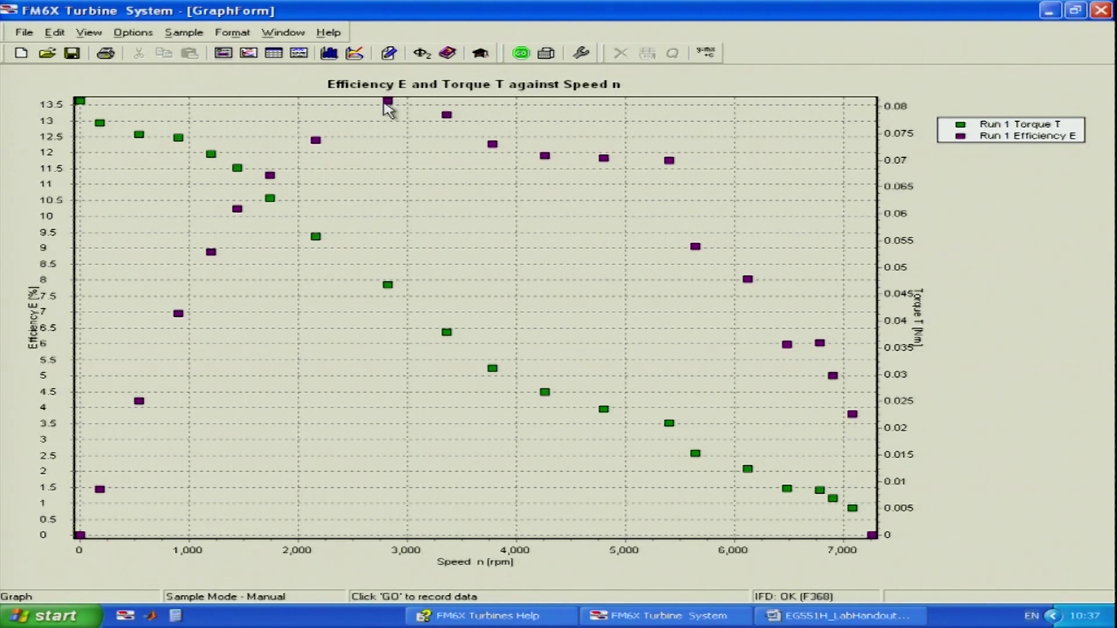
Step: Return to the turbine diagram, begin a new set of results and zero the force reading
click(229, 52)
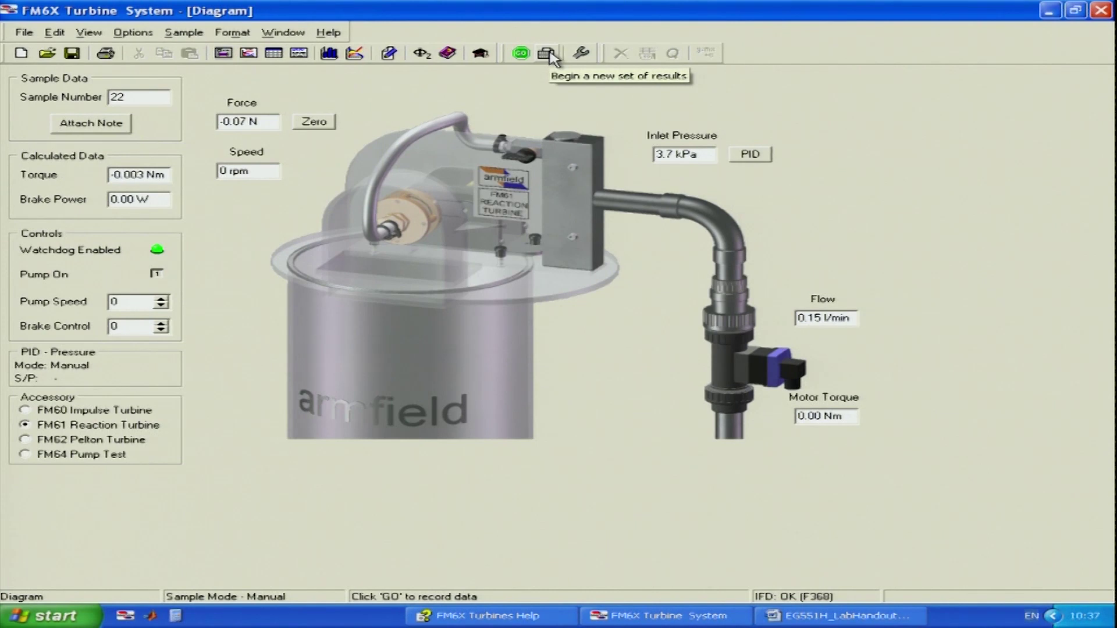
click(550, 57)
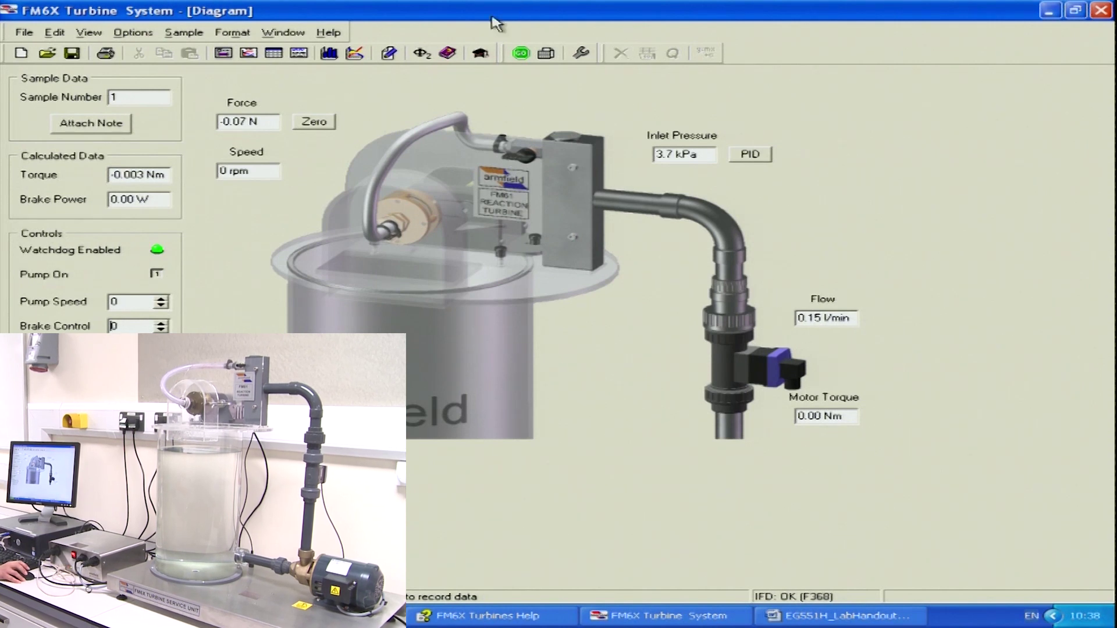
click(309, 119)
Step: Raise the pump speed gradually to 90 with the brake control at 0
click(161, 299)
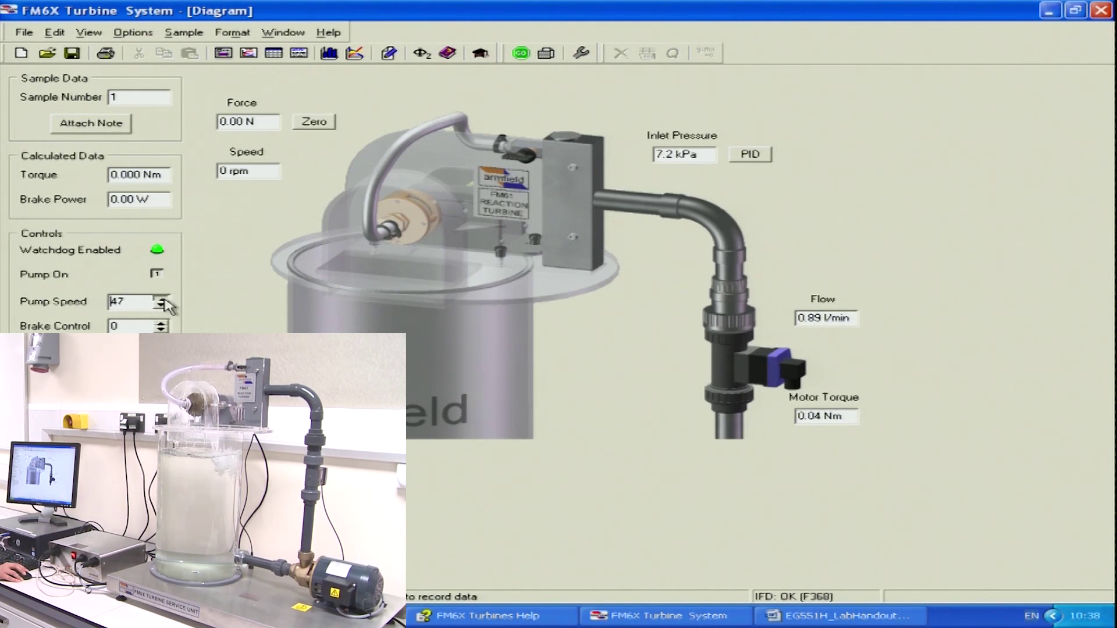
click(161, 299)
click(161, 298)
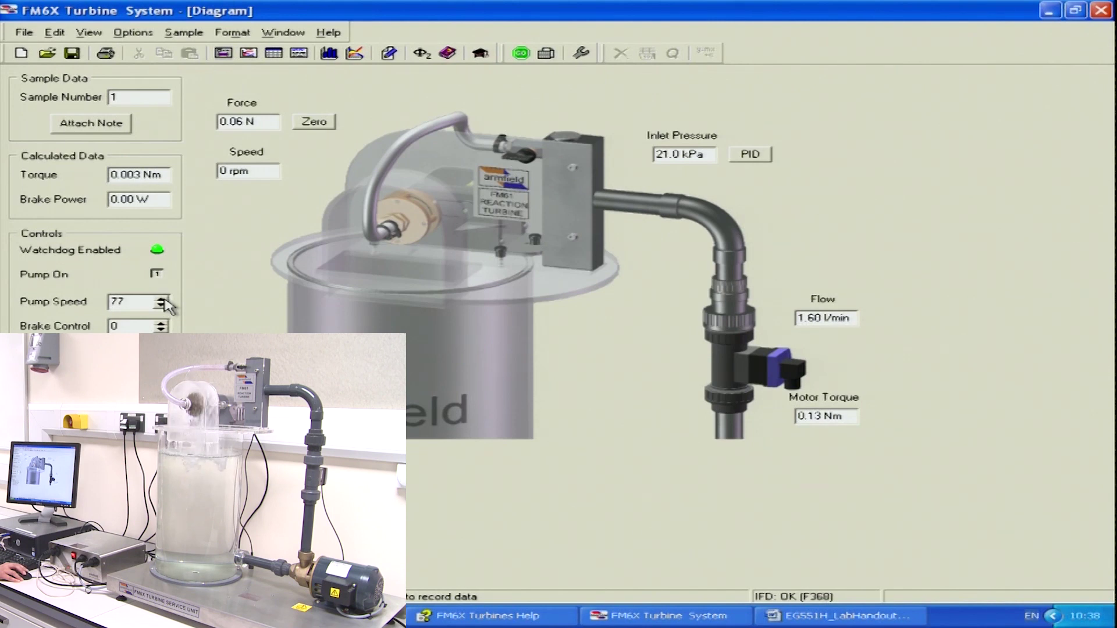
click(161, 298)
click(161, 299)
click(161, 299)
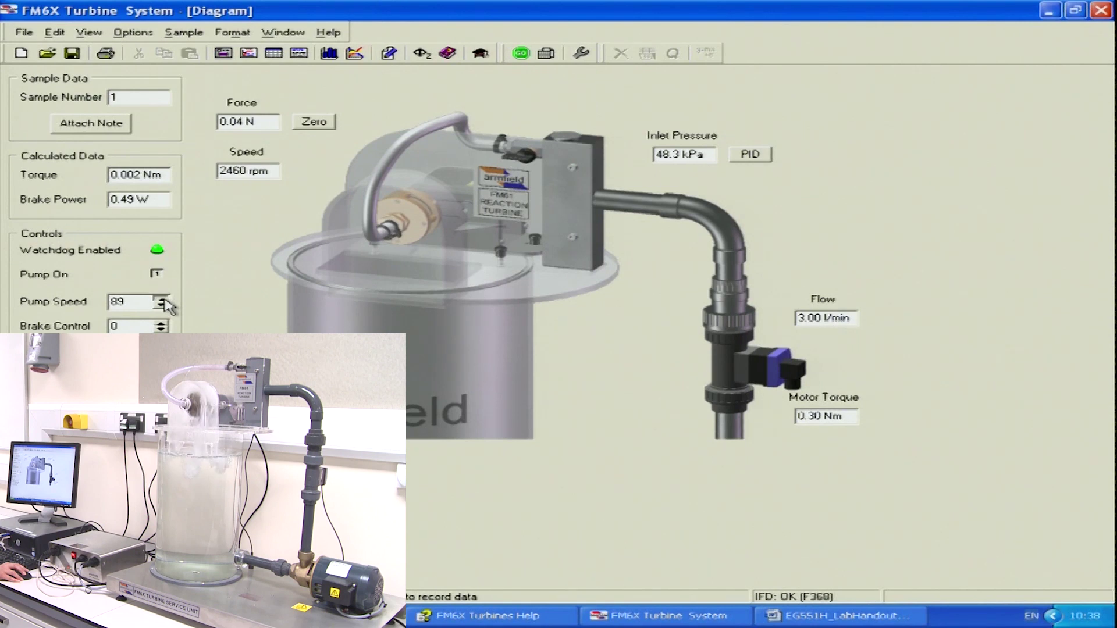
click(161, 299)
Step: Zero the force at pump speed 90, record the first sample at brake control 0 and check it in the results table
click(313, 121)
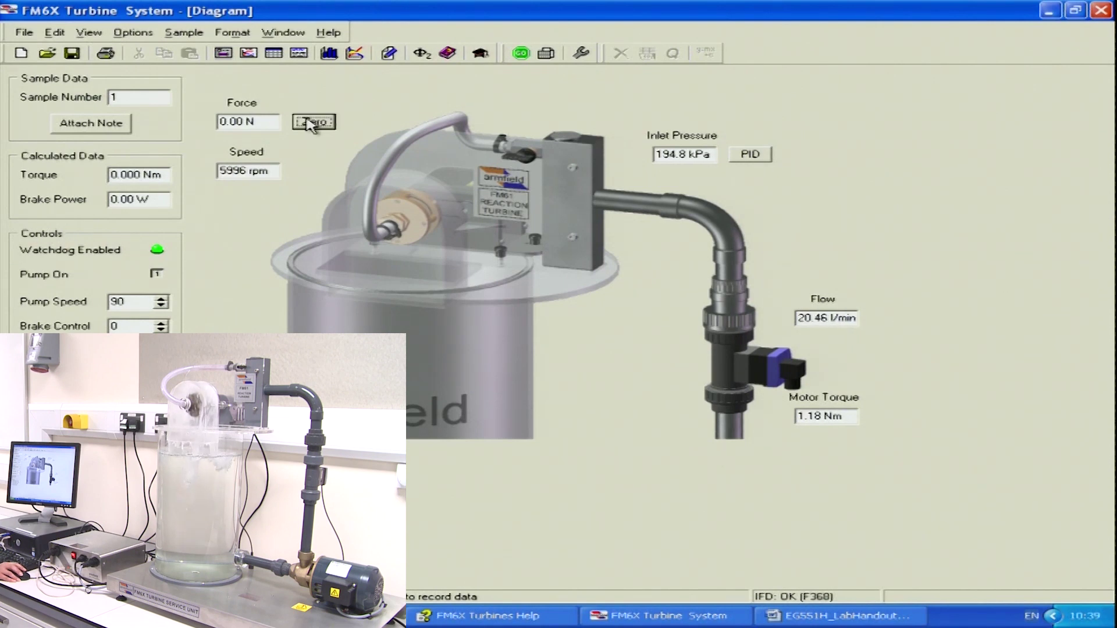
key(ctrl+Tab)
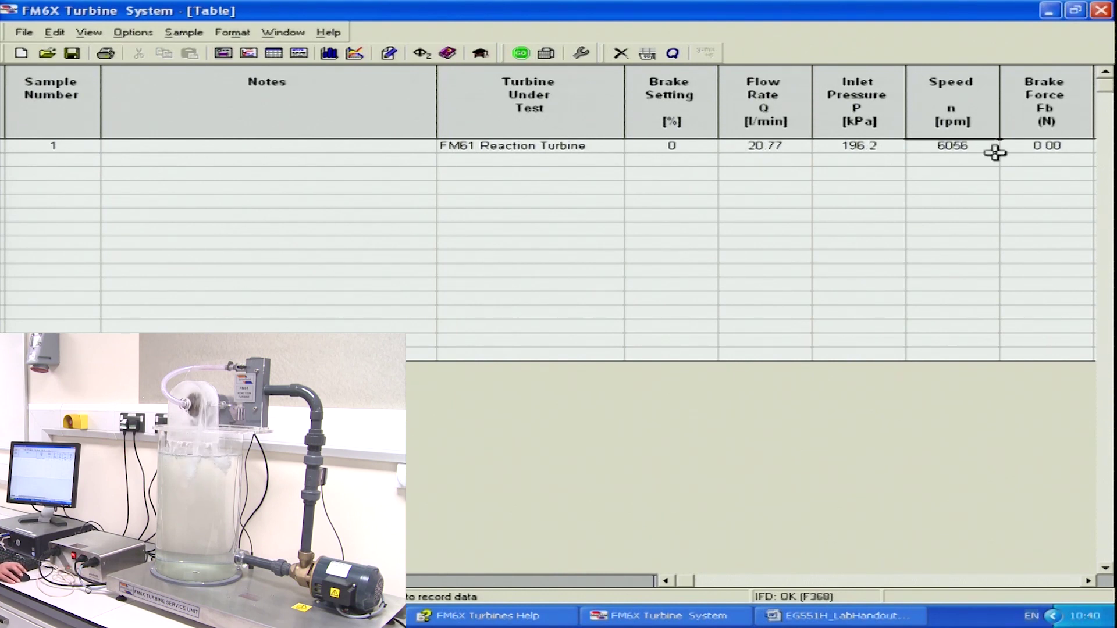
click(221, 55)
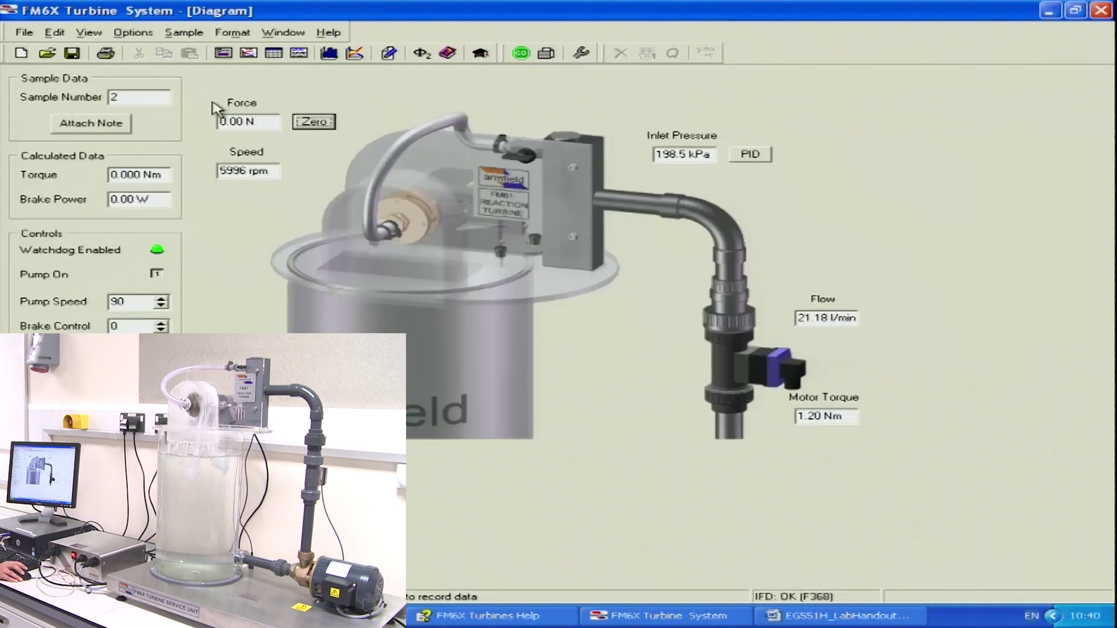
Step: Raise the brake control to 10 and record the second sample
click(161, 322)
click(161, 323)
click(161, 323)
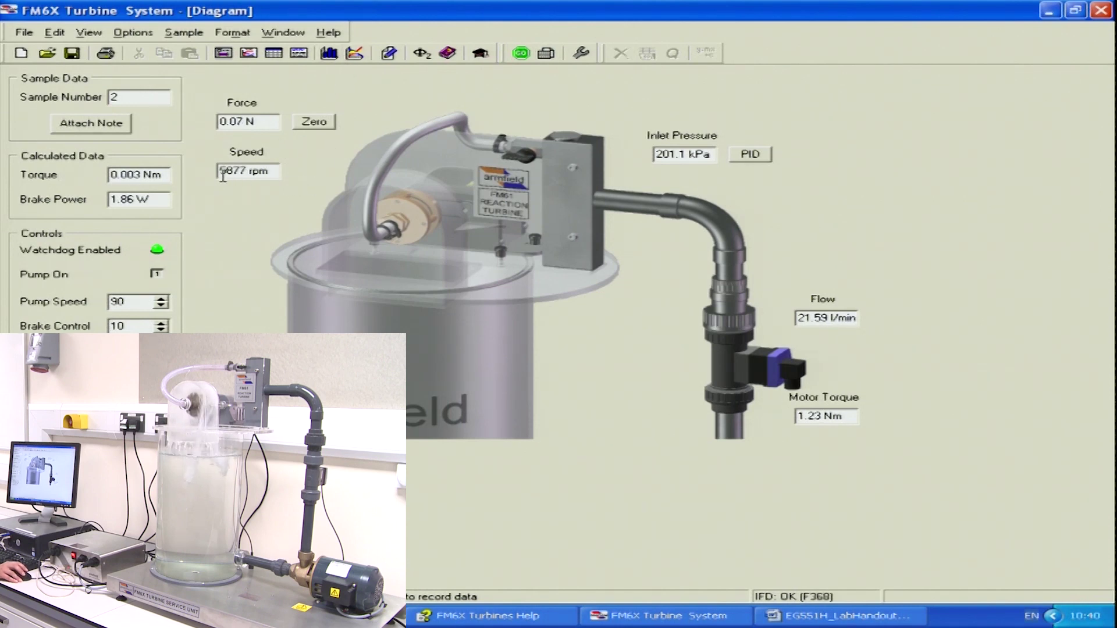
click(273, 53)
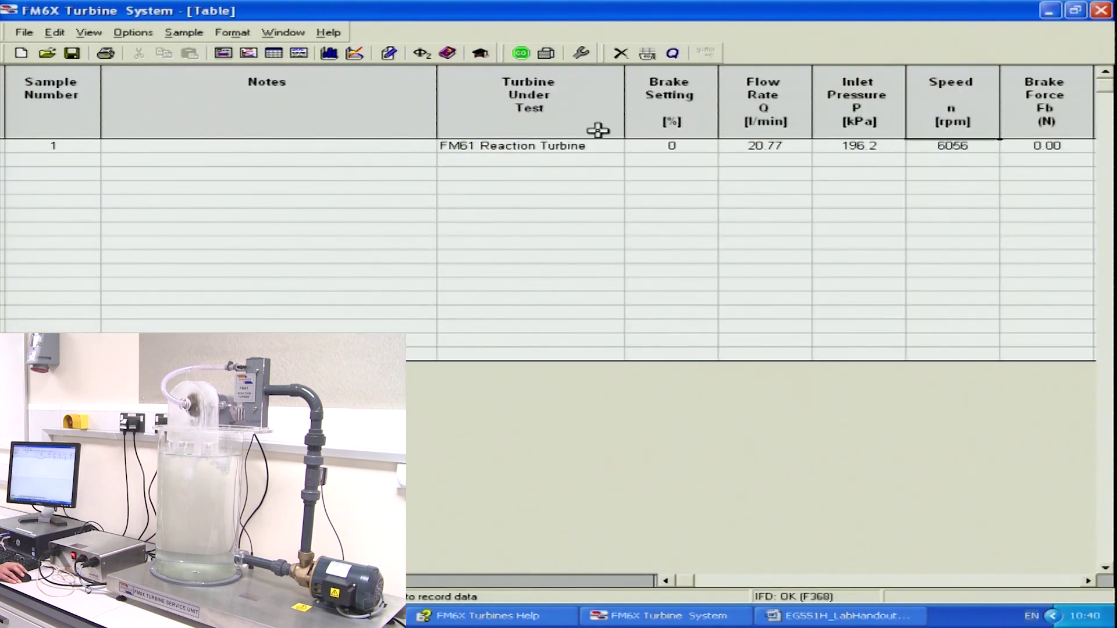
click(226, 52)
click(522, 54)
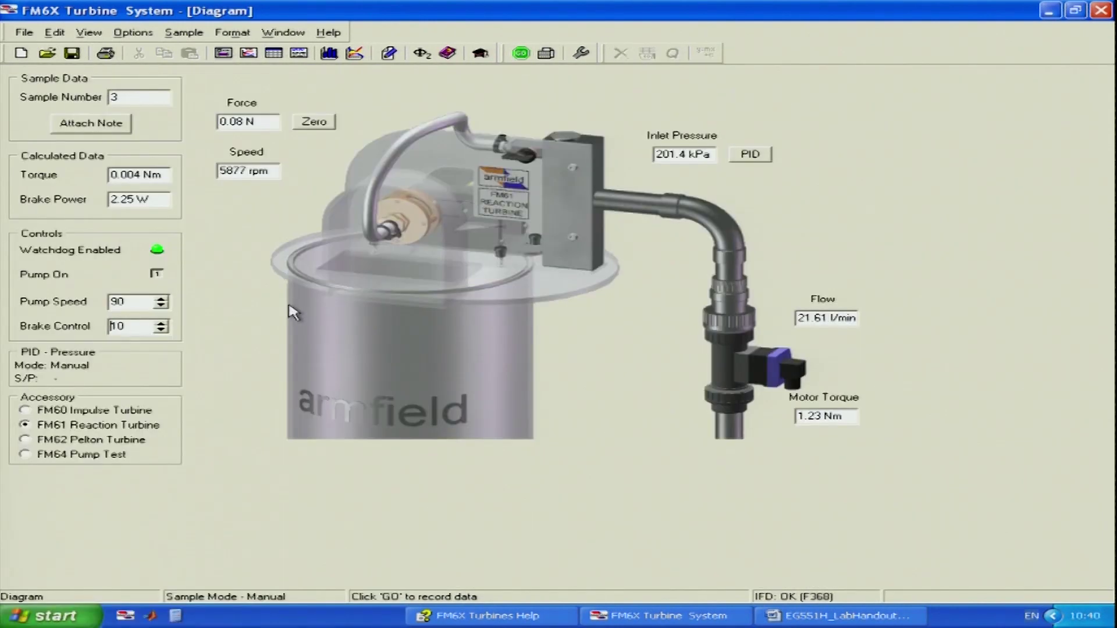
Step: Record samples at brake control settings 12, 13, 14 and 15, and review them in the results table
click(161, 323)
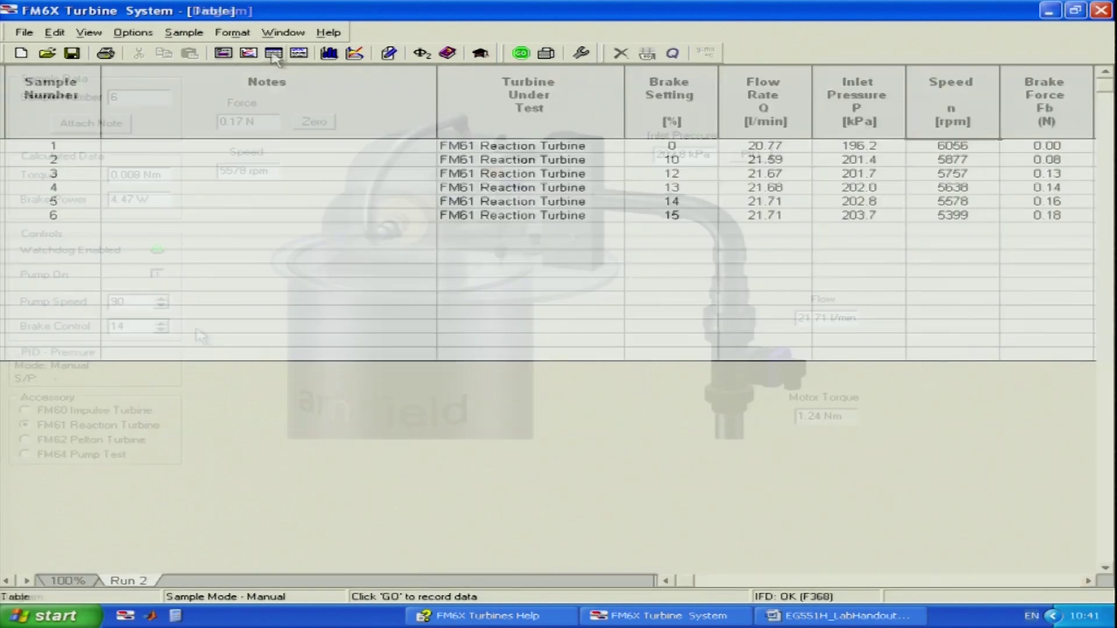
click(273, 53)
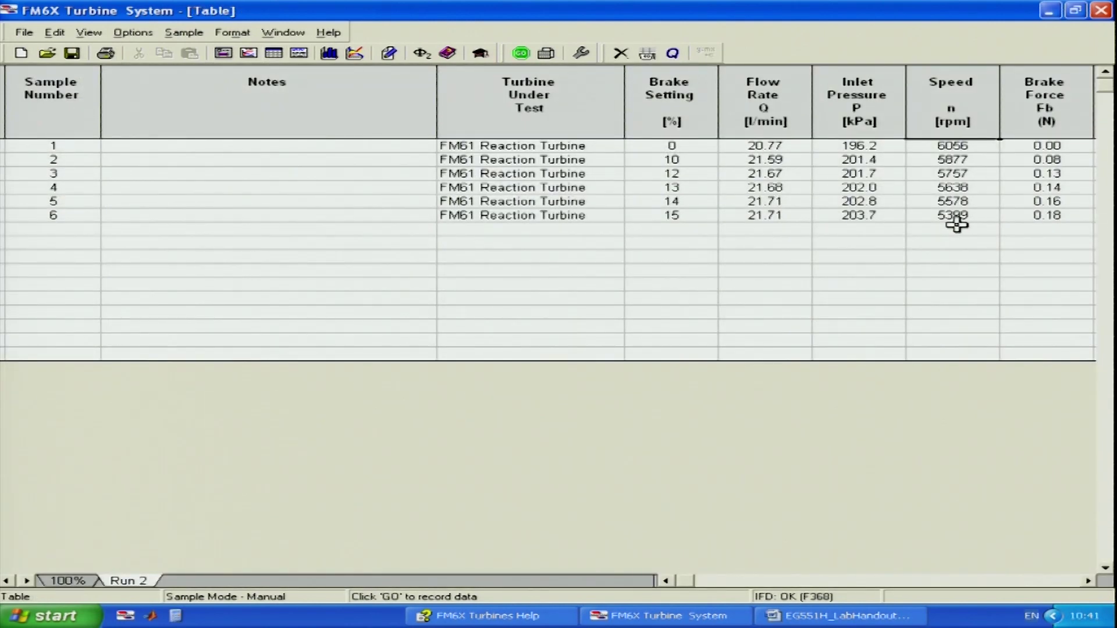
click(248, 52)
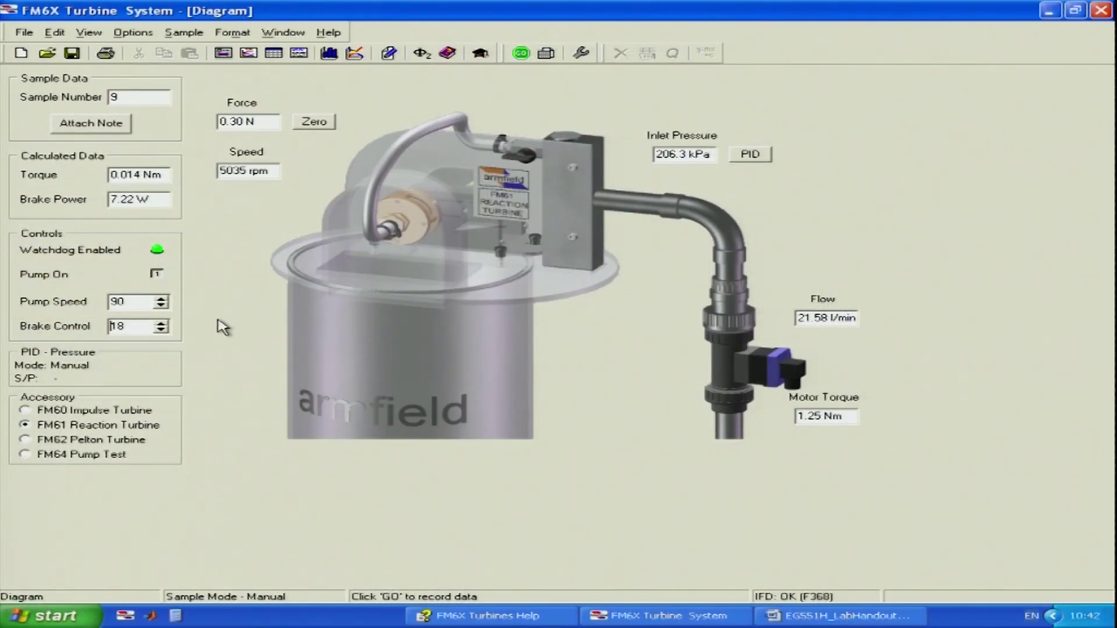
Step: Raise the brake control stepwise to 26, recording samples along the way and one at 26
click(161, 323)
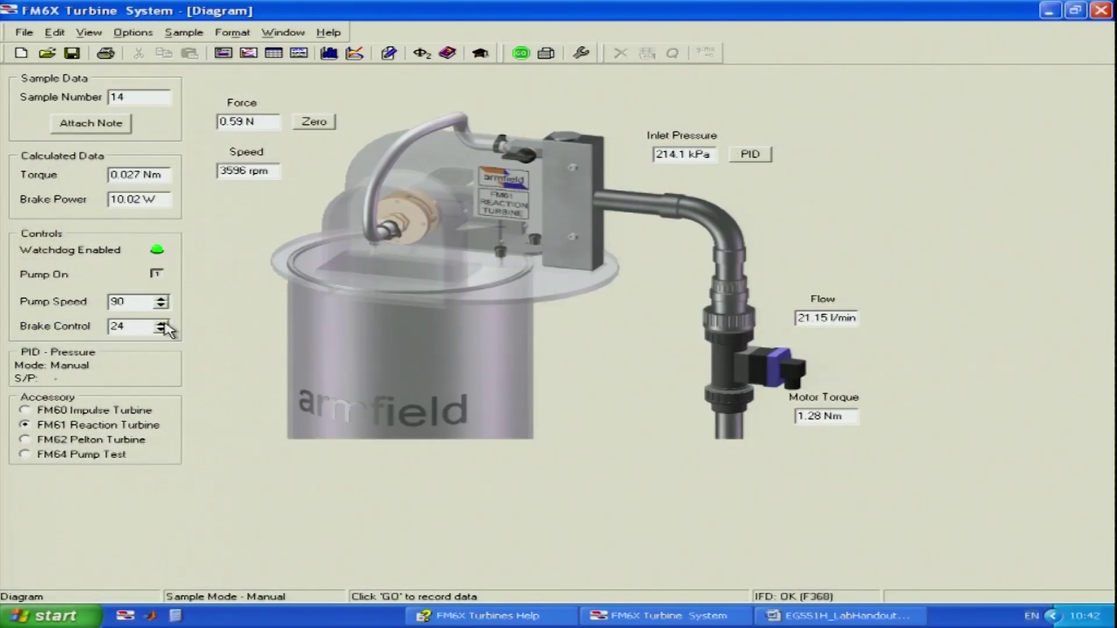
click(521, 54)
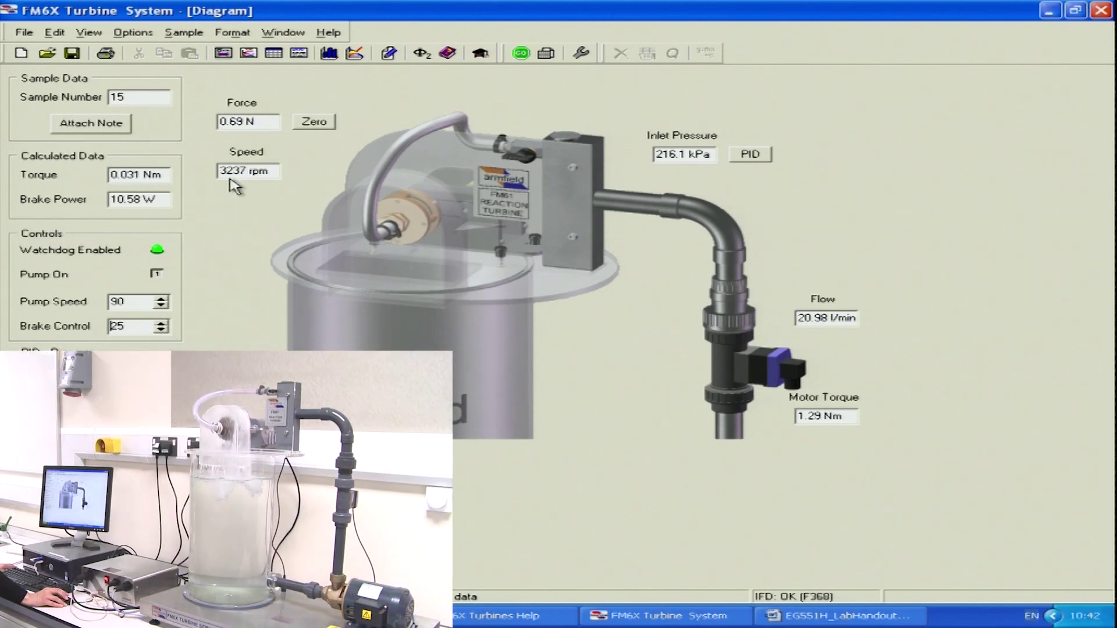
click(162, 323)
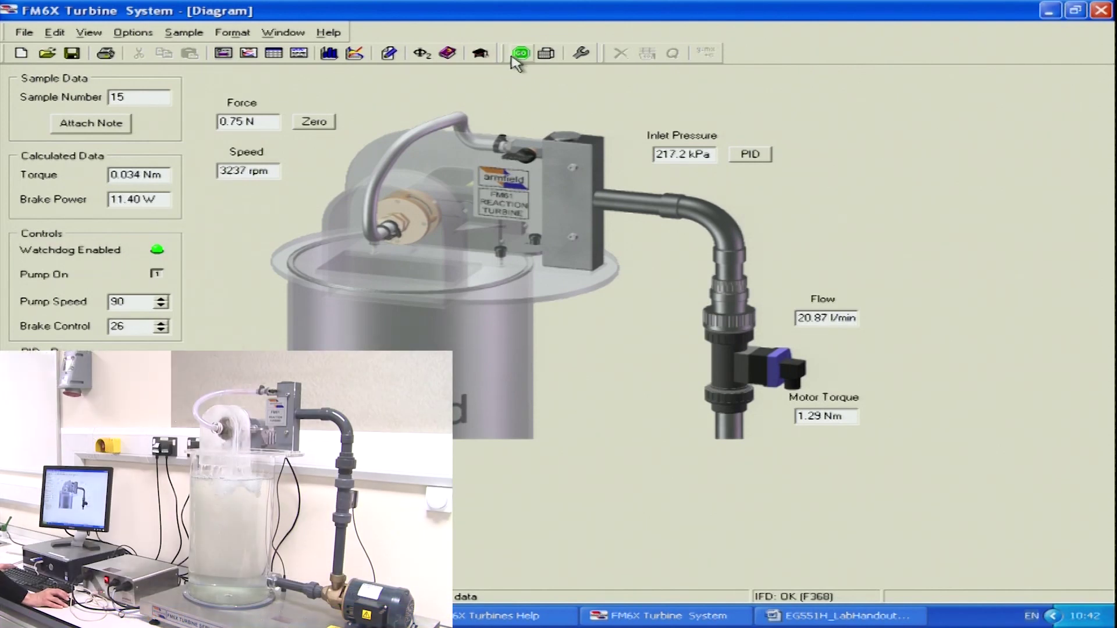
click(521, 54)
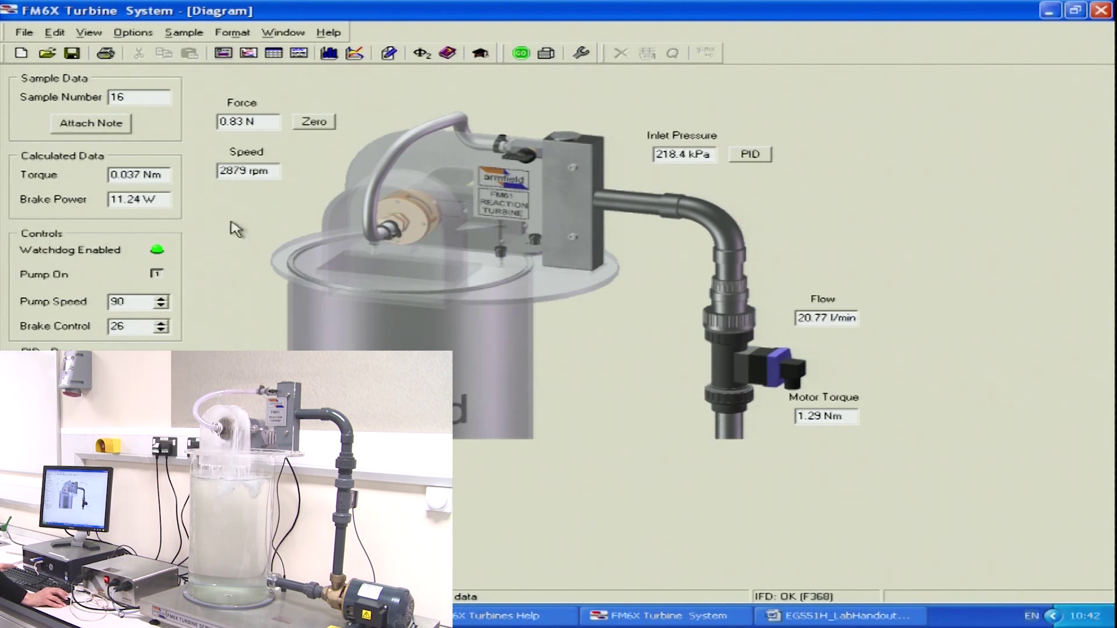
Step: Record one sample each at brake control settings 27 and 28
click(160, 323)
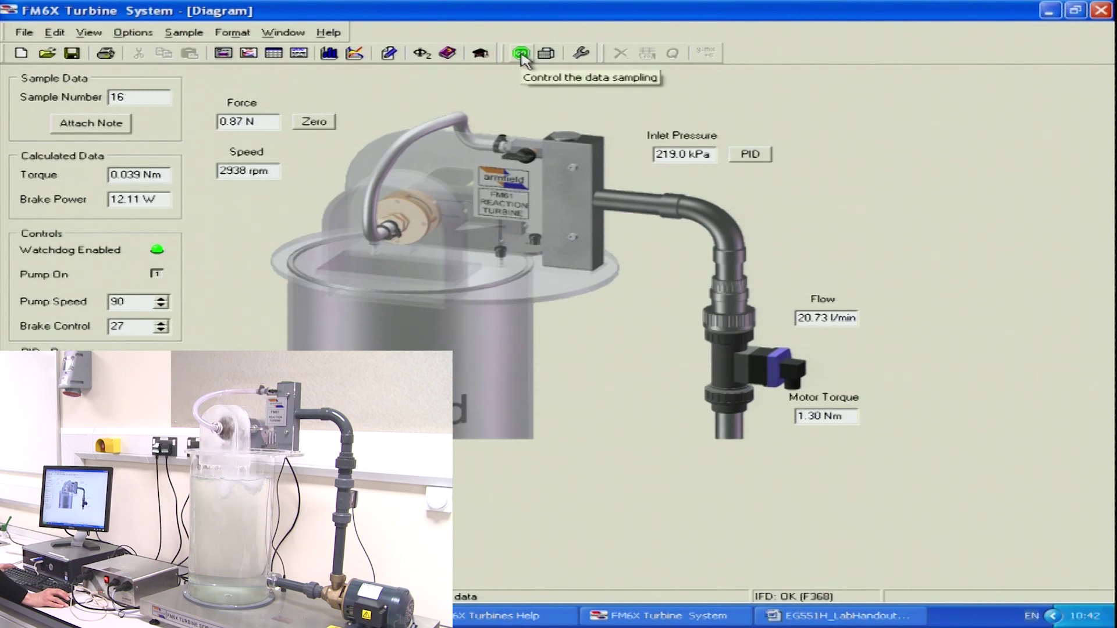
click(521, 54)
click(161, 323)
click(521, 53)
Step: Raise the brake control from 28 to 32, recording further samples including those at 31 and 32
key(Up)
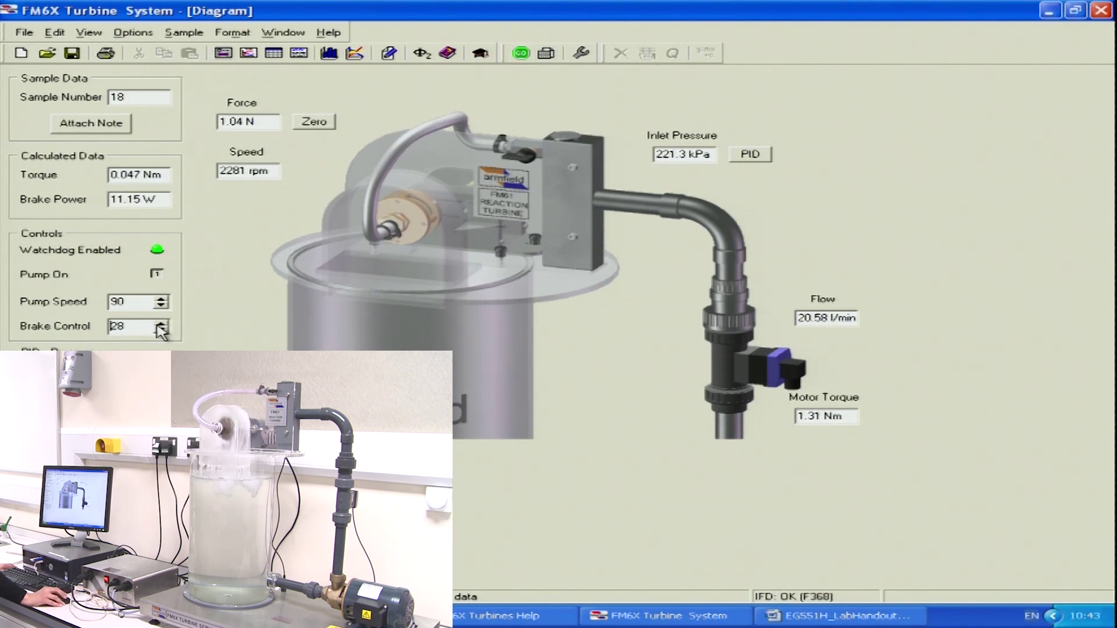
click(521, 54)
key(Up)
key(Up)
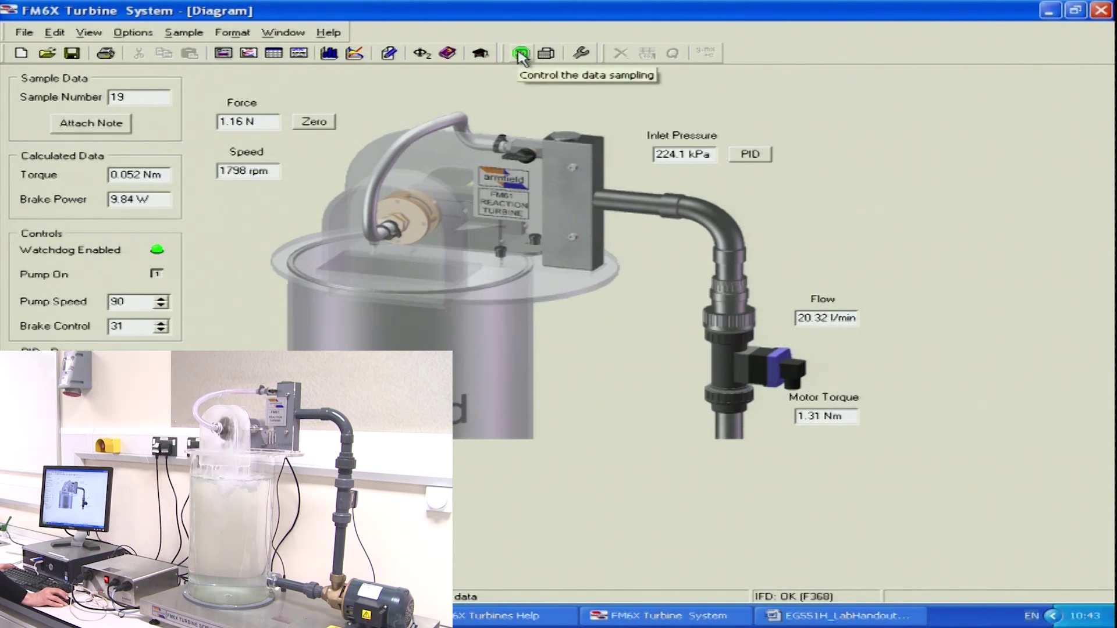
click(520, 54)
key(Up)
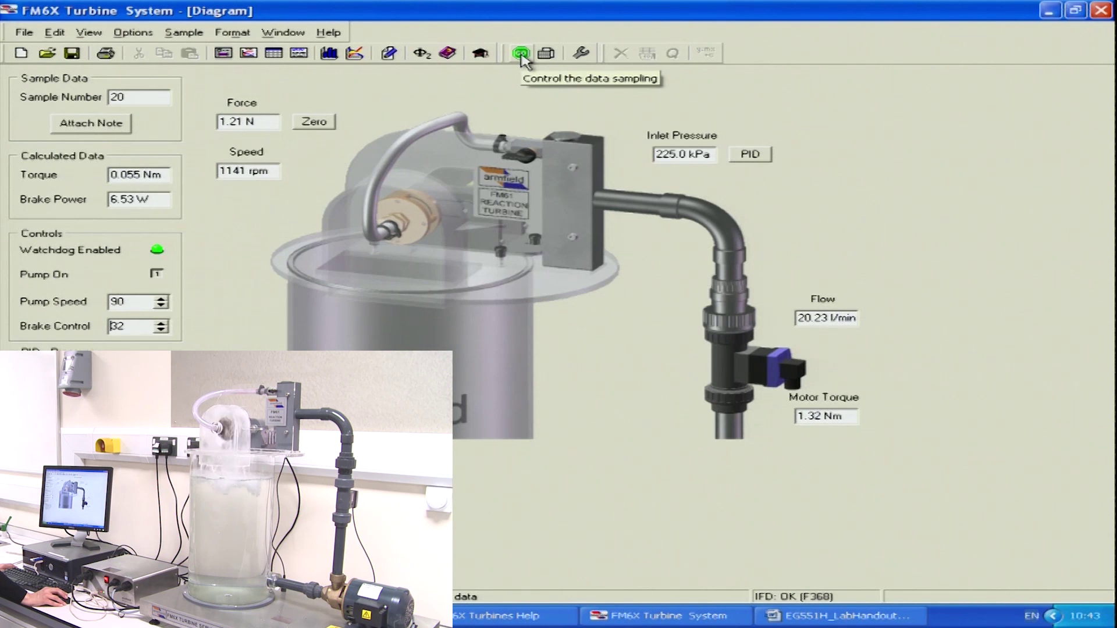
click(521, 54)
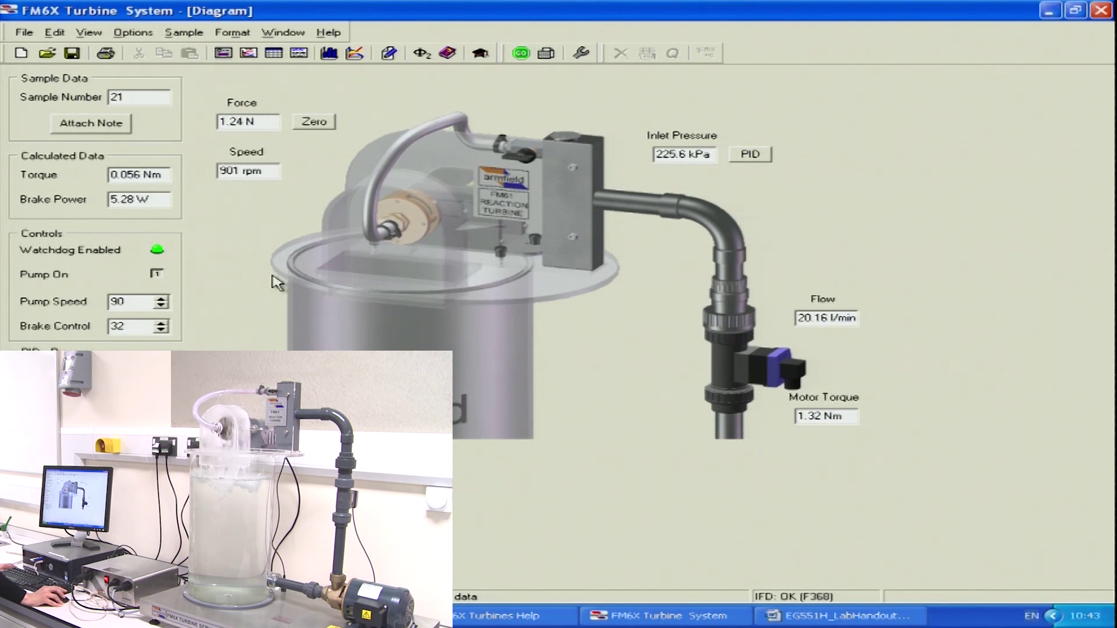
Step: Raise the brake control stepwise from 32 to 35, recording one sample each at settings 33, 34 and 35
click(160, 323)
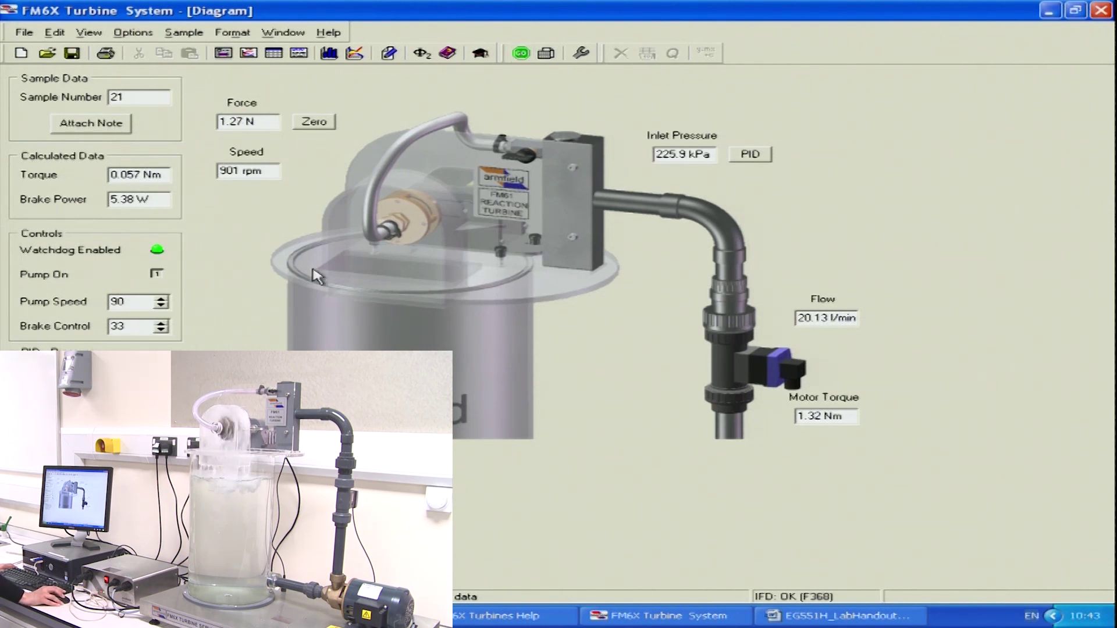
click(519, 55)
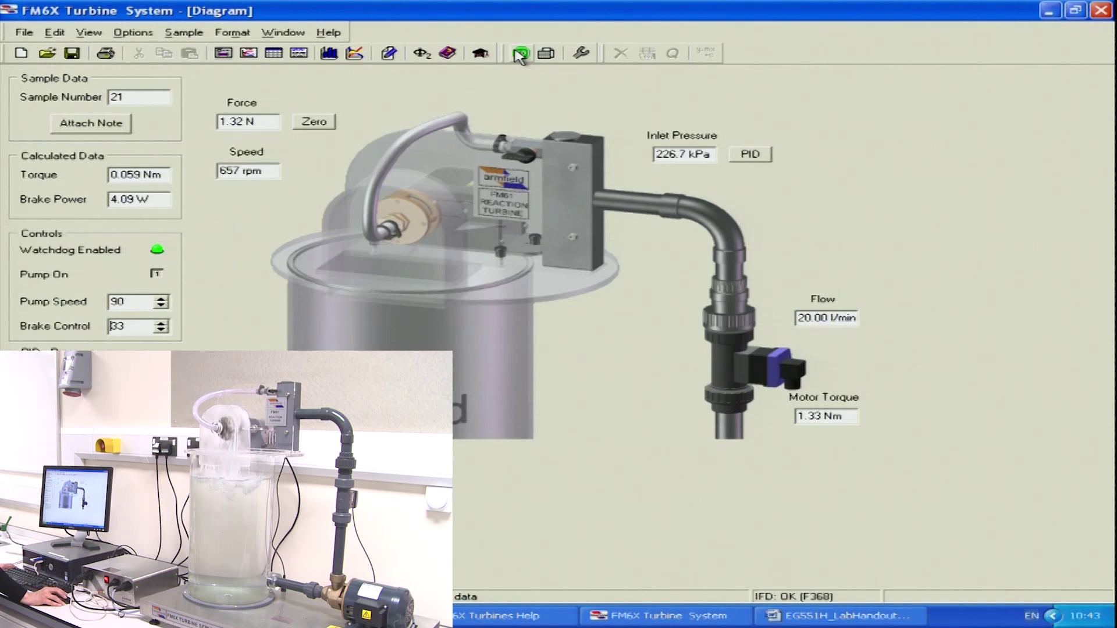
click(161, 323)
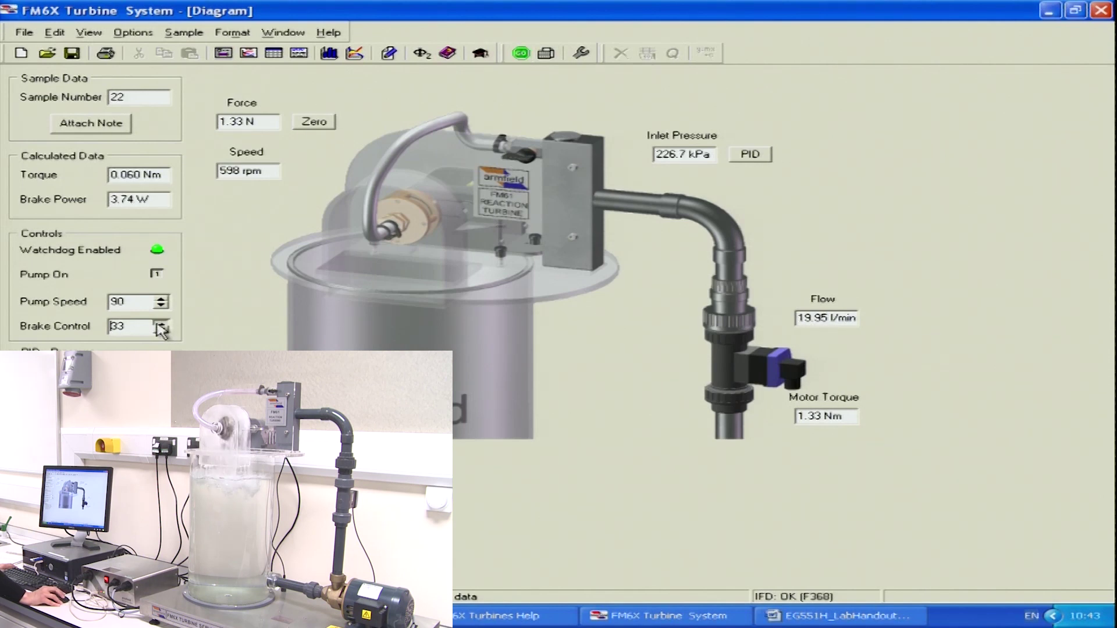
click(521, 55)
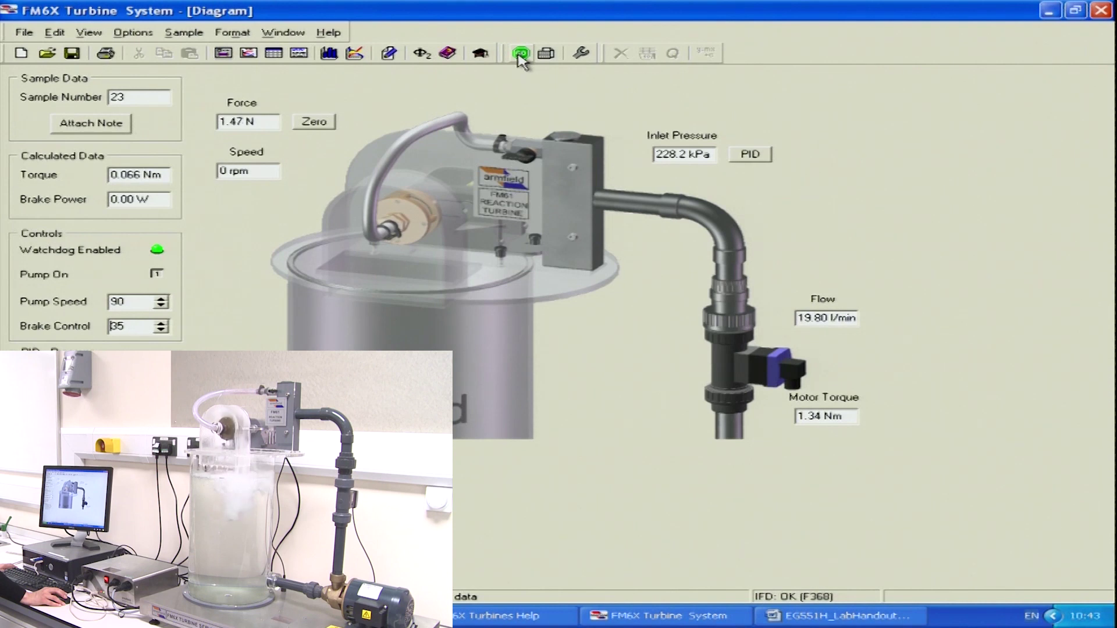
click(521, 56)
Step: Run the pump speed down to 0 to end the 90% test run
click(161, 306)
click(161, 306)
drag(161, 306, 161, 306)
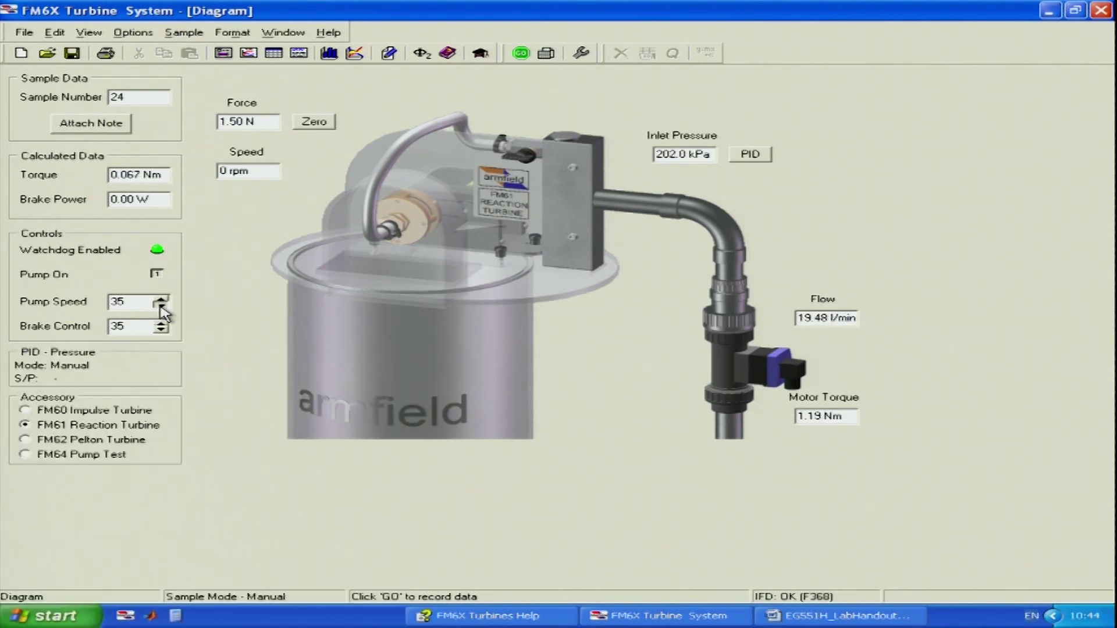
Step: Review the 100% and Run 2 results tables and rename the Run 2 sheet to 90%
click(274, 53)
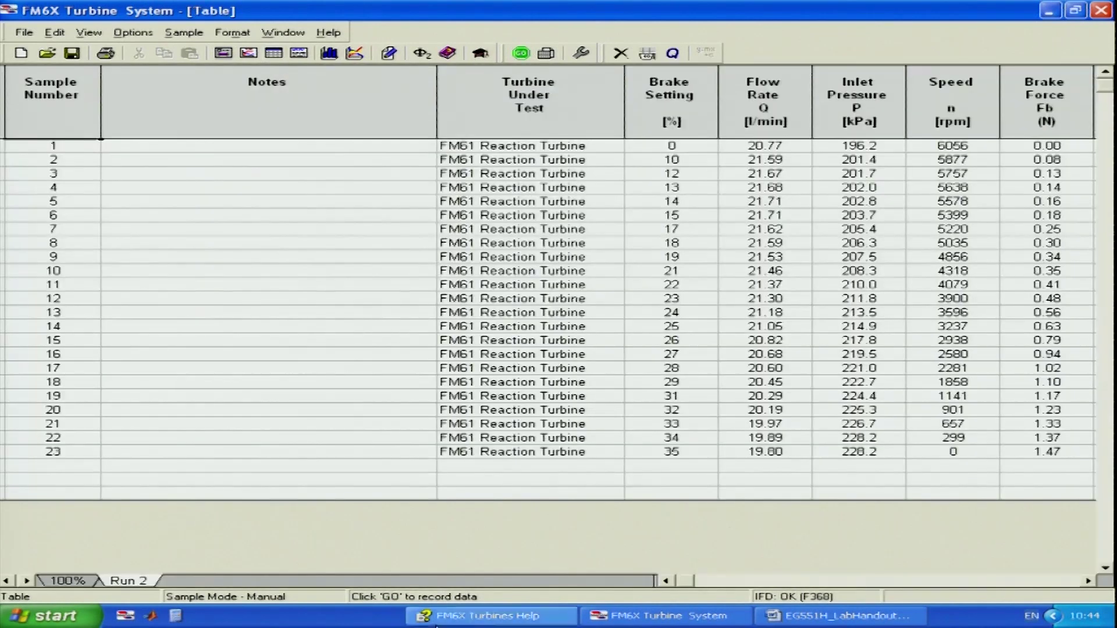
click(67, 580)
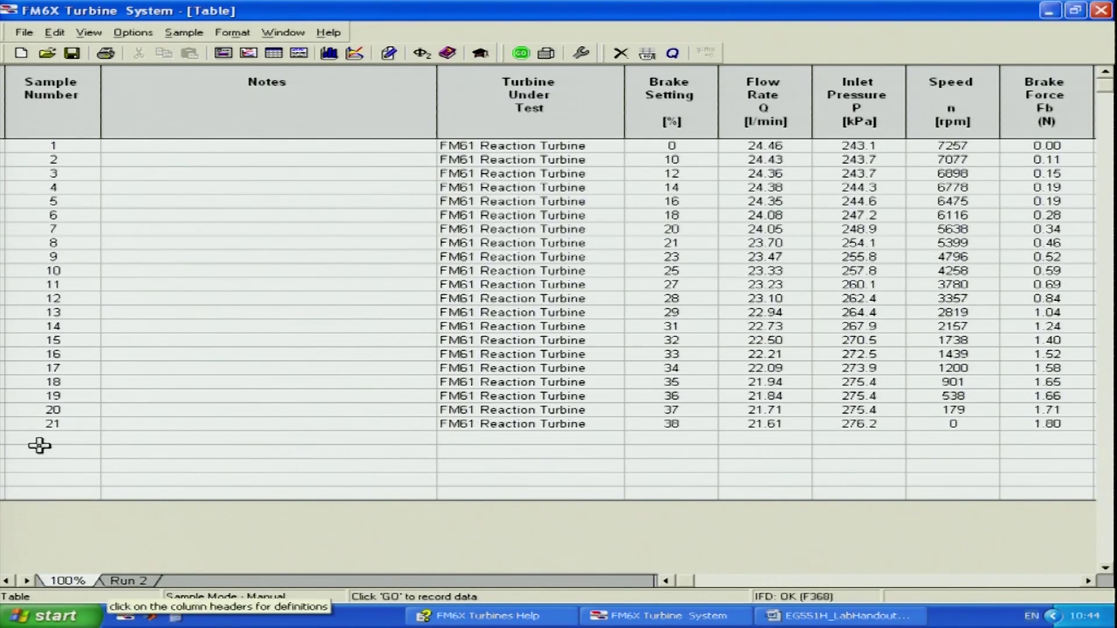
click(130, 584)
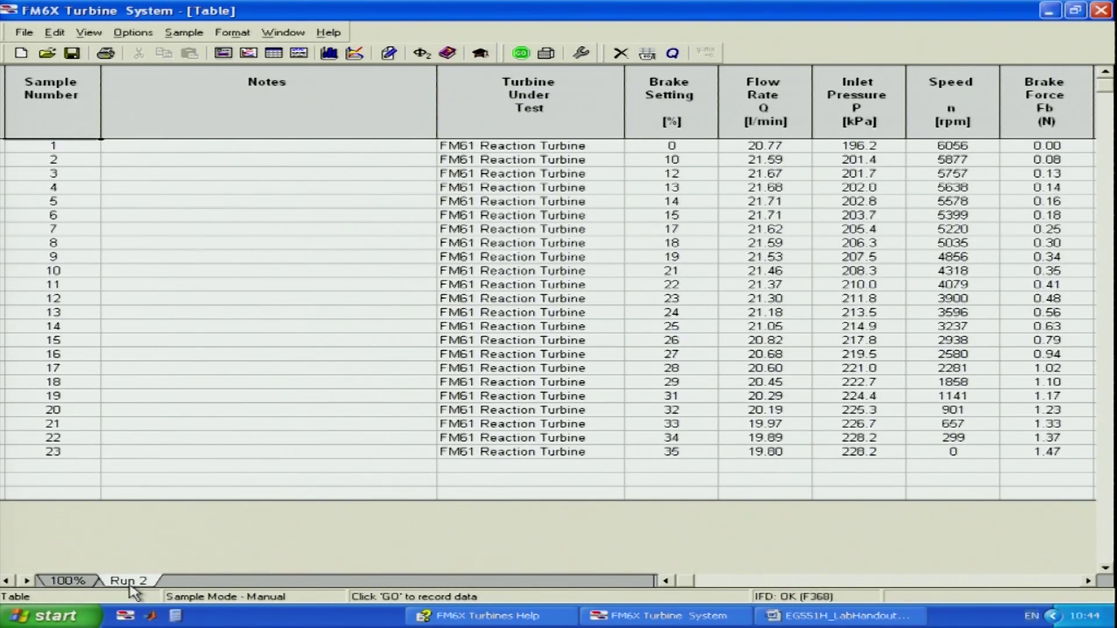
double_click(131, 584)
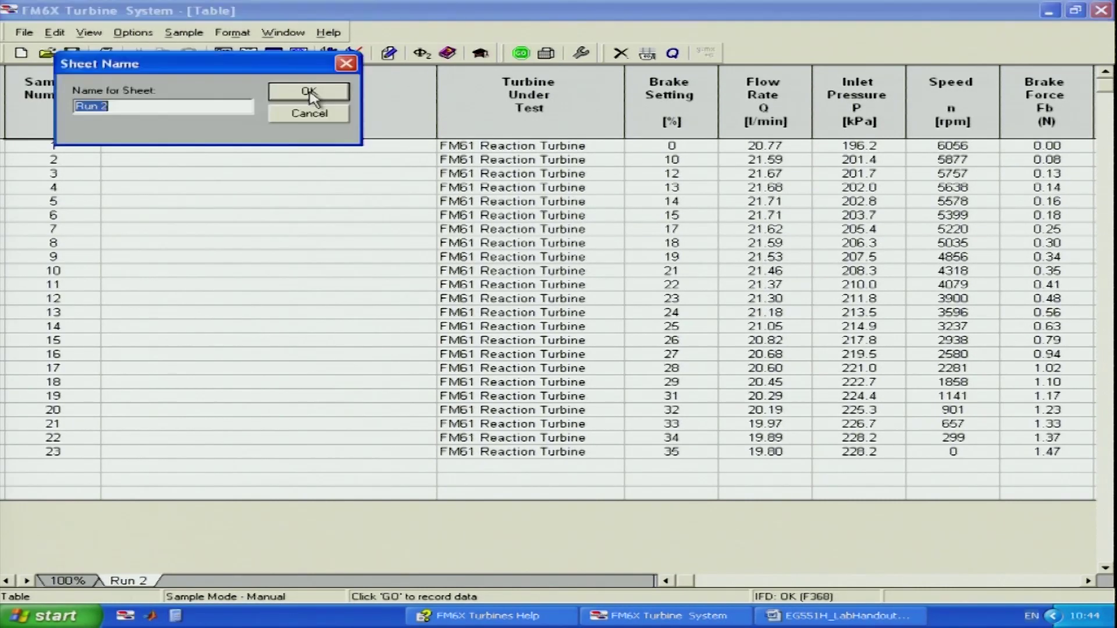
text(90%)
click(314, 94)
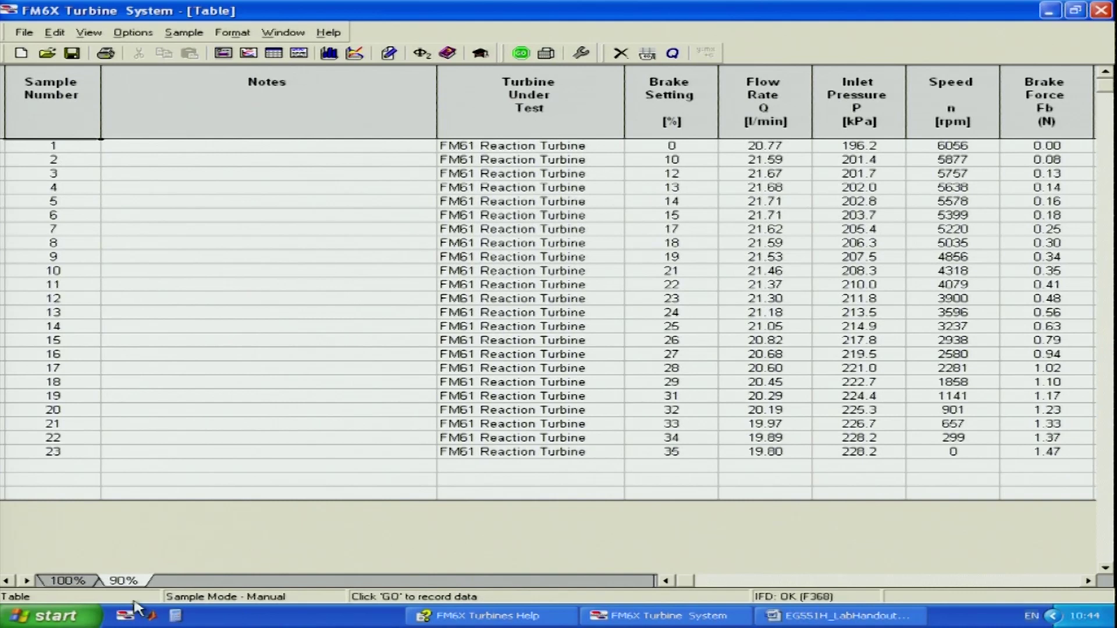
click(87, 581)
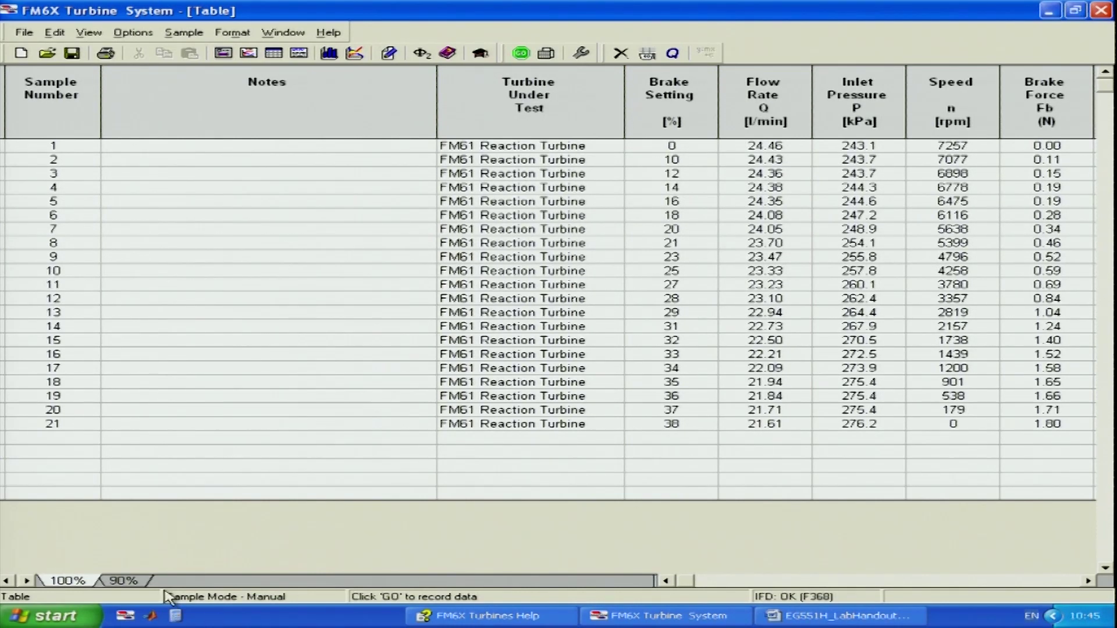
Step: Move the 100% Torque T and Run 2 Torque T series from the graph's primary Y-axis to its secondary Y-axis
click(250, 53)
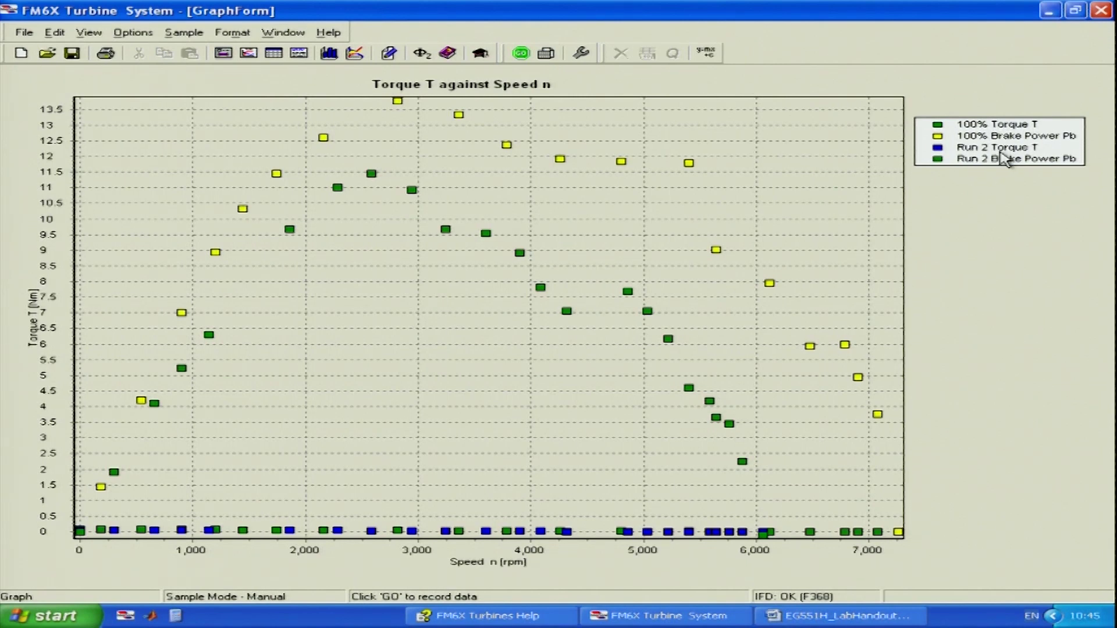
click(232, 32)
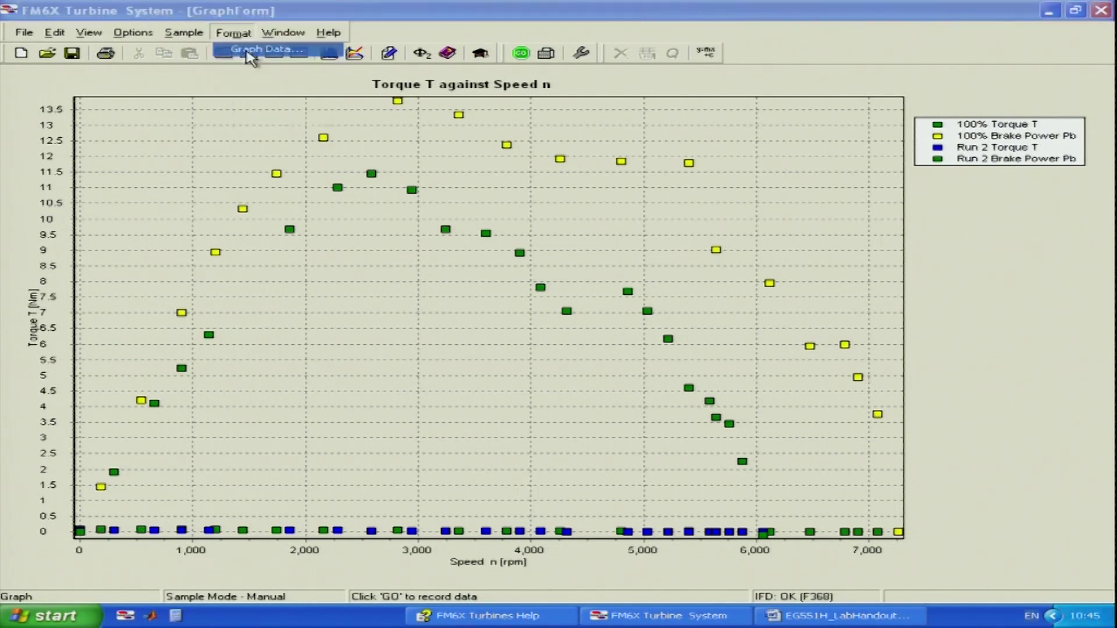
click(265, 45)
click(469, 123)
click(381, 150)
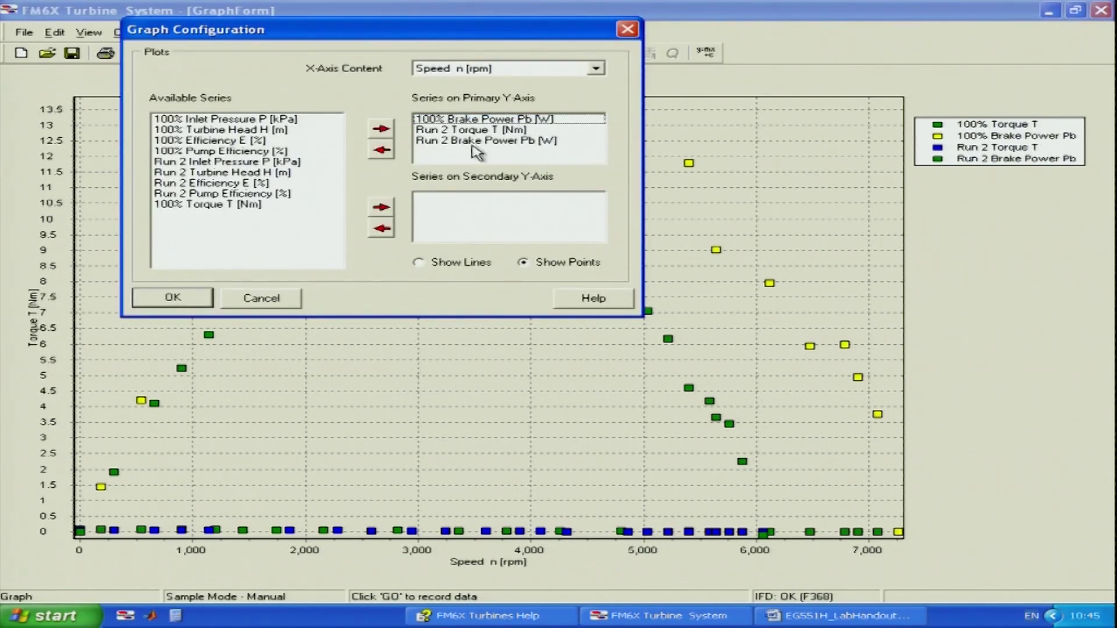
click(460, 131)
click(383, 151)
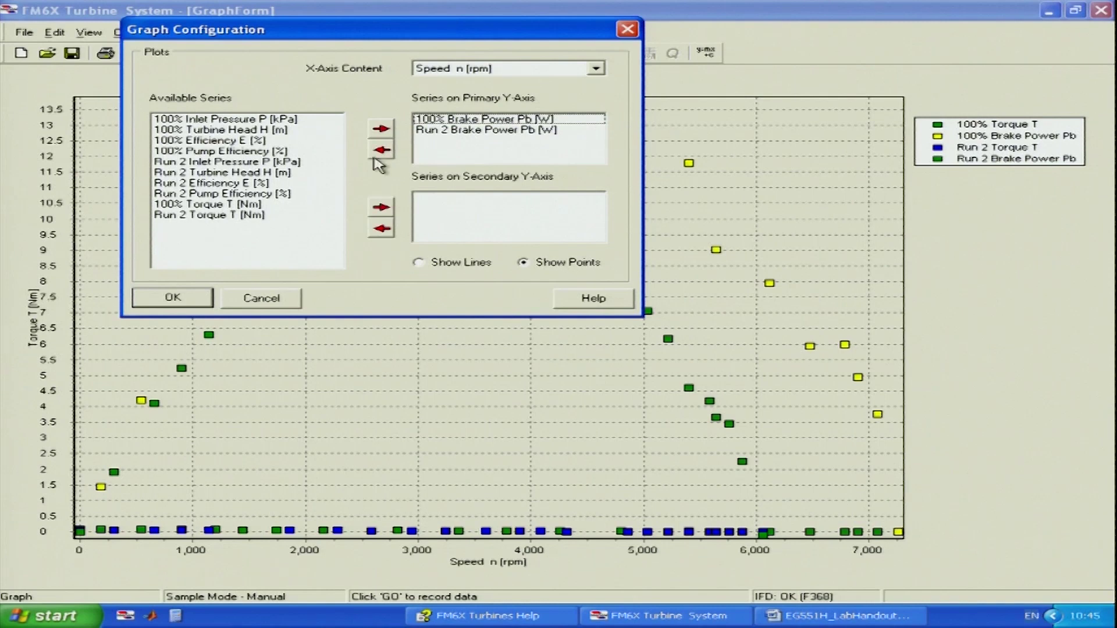
click(207, 204)
click(381, 207)
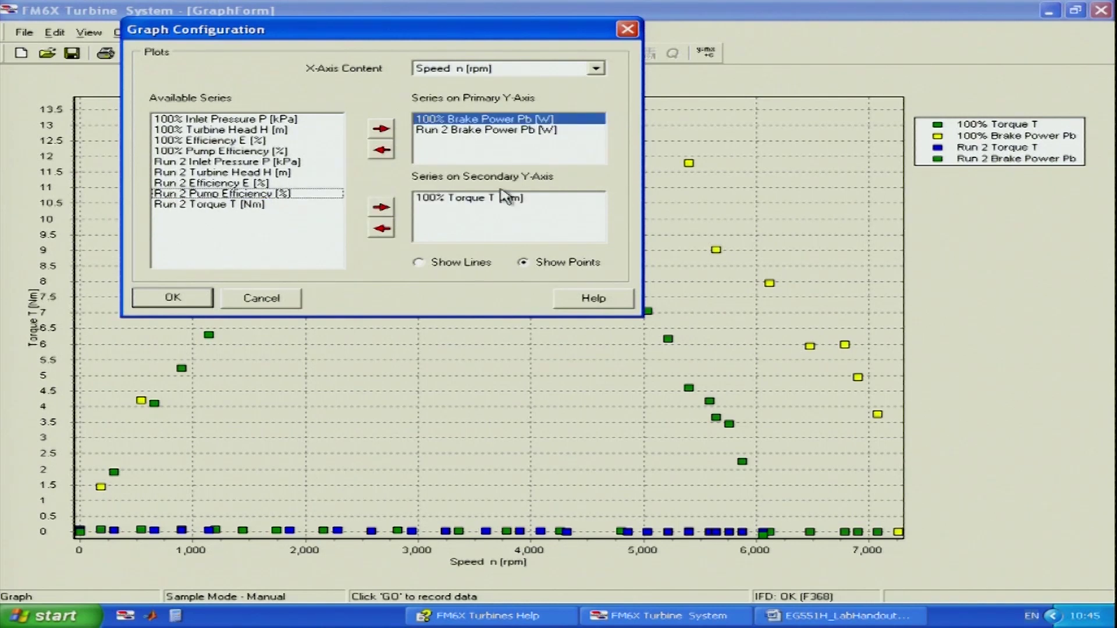
click(170, 207)
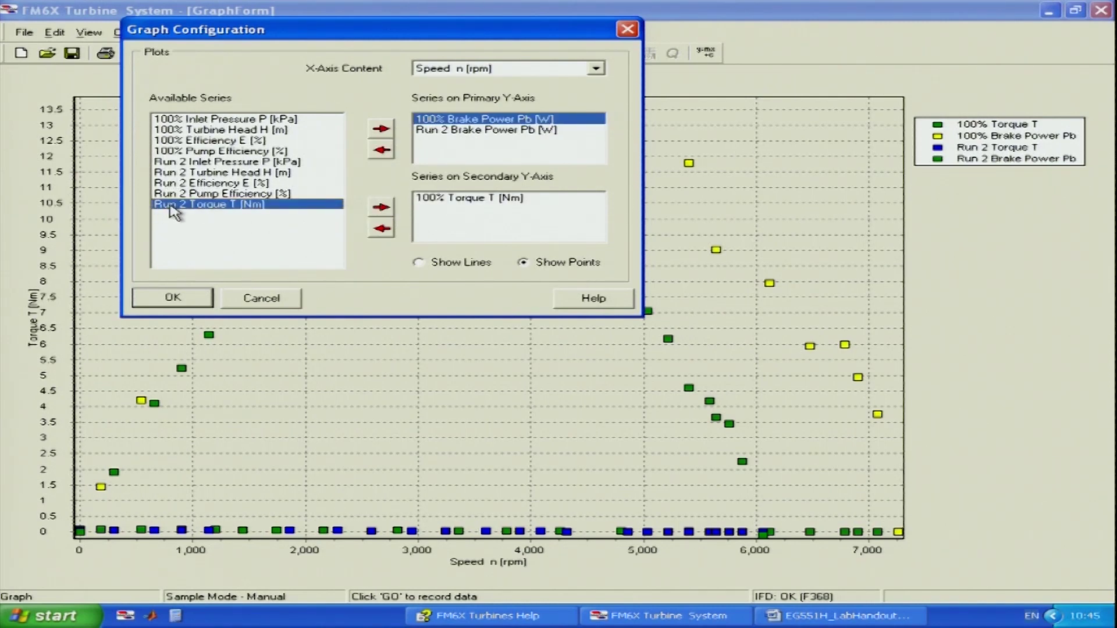
double_click(195, 205)
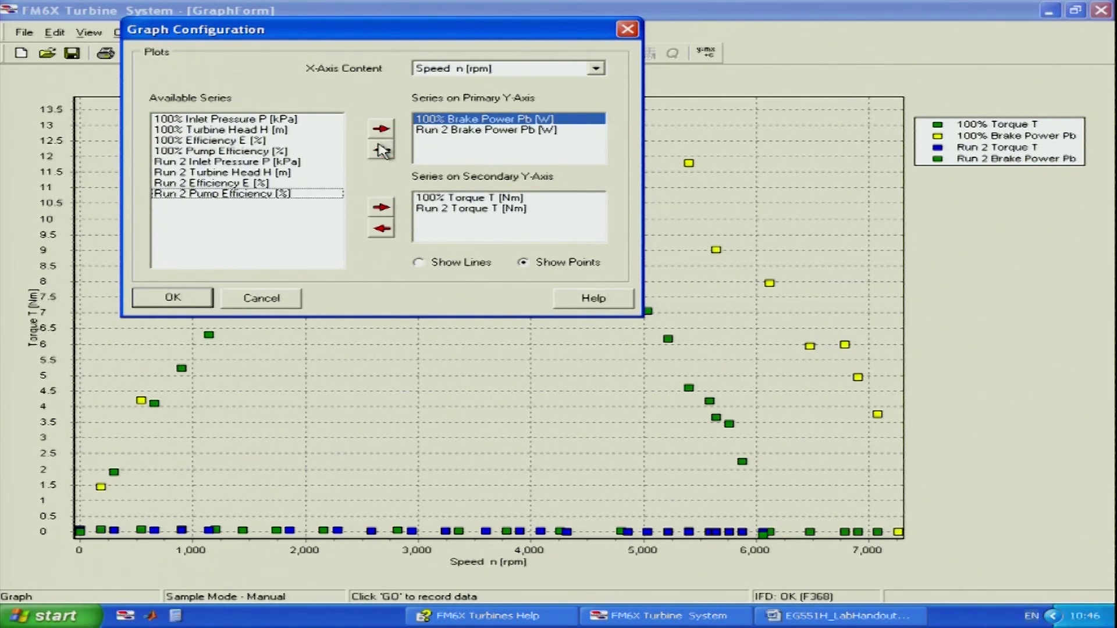
Step: Replace both Brake Power series on the graph's primary Y-axis with 100% Efficiency E and Run 2 Efficiency E, and apply the configuration
click(381, 150)
click(431, 122)
click(381, 150)
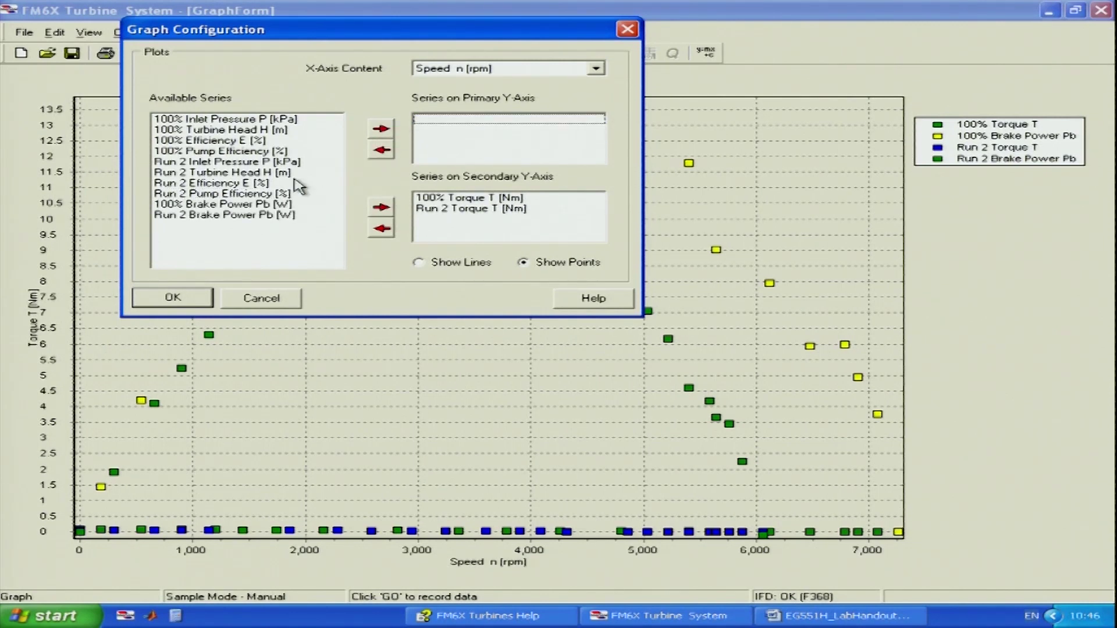
click(205, 143)
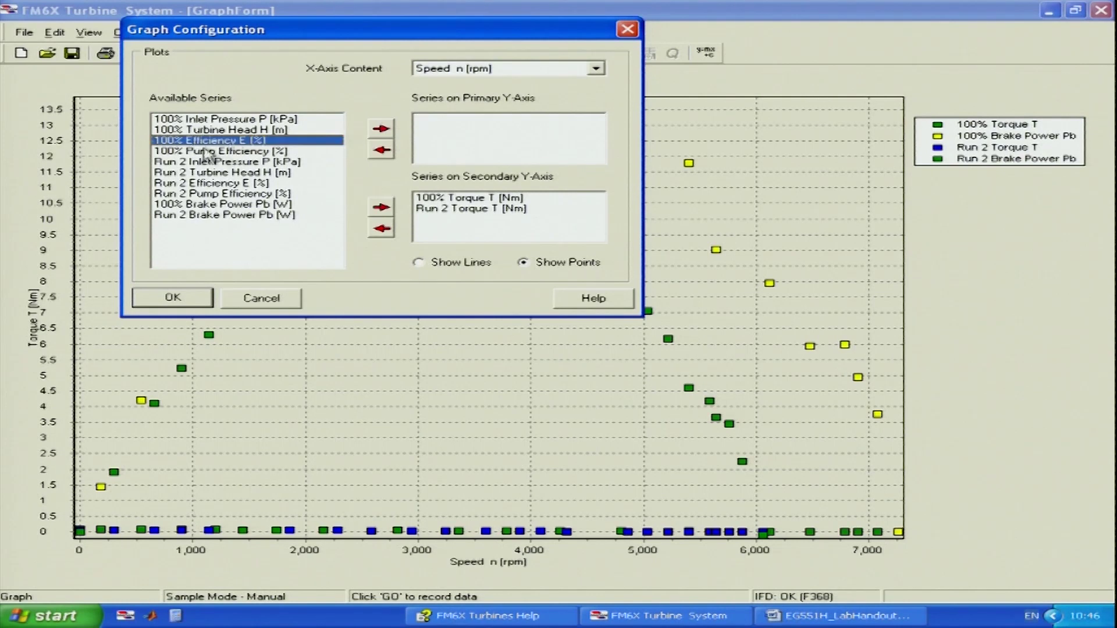
click(381, 129)
click(194, 173)
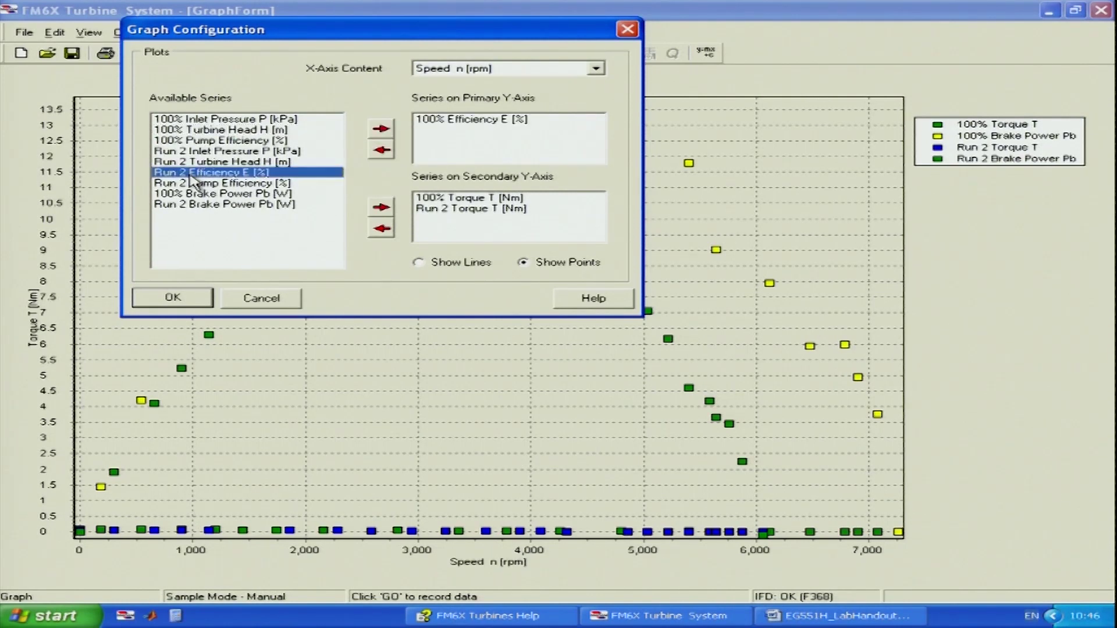
click(378, 130)
click(170, 297)
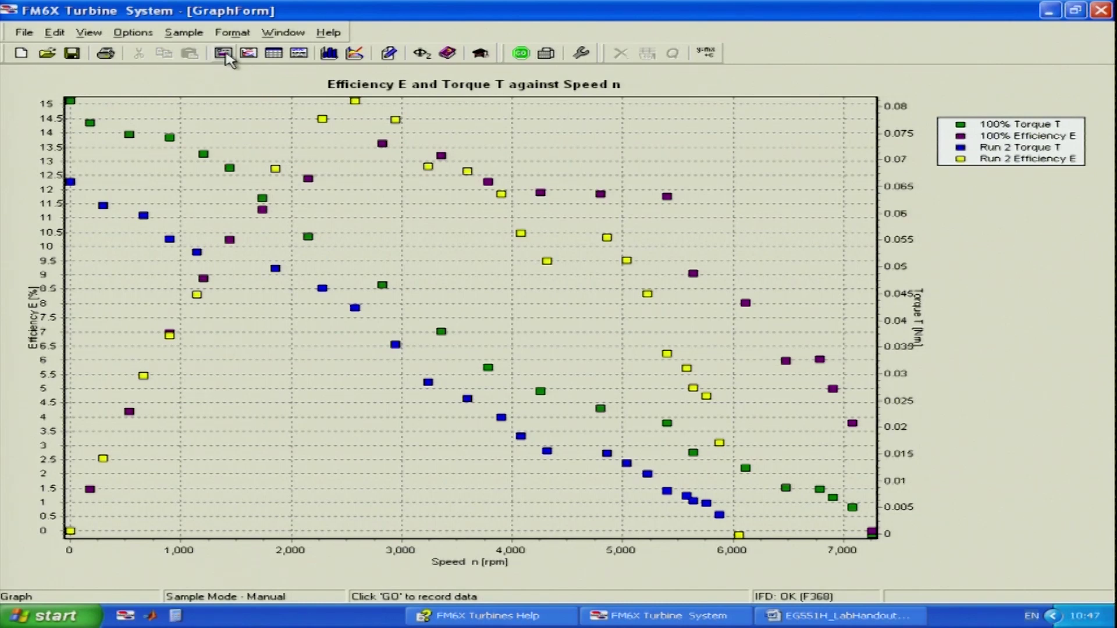
Step: Return to the turbine diagram and raise the pump speed to 80
click(224, 54)
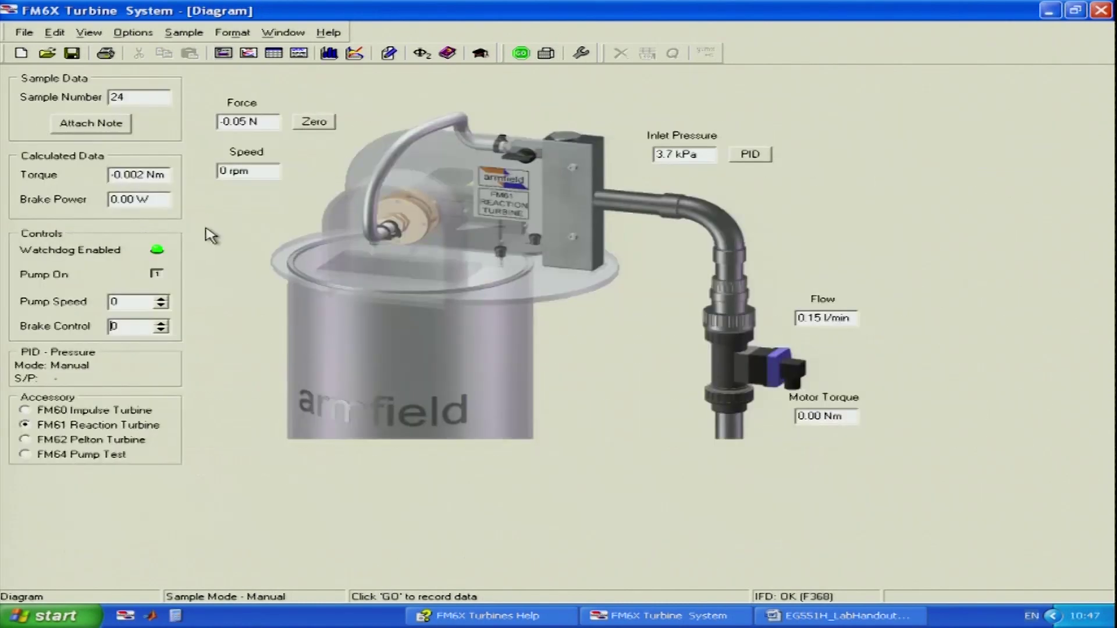
click(162, 300)
click(162, 300)
click(162, 300)
click(162, 300)
click(163, 300)
click(162, 300)
click(162, 300)
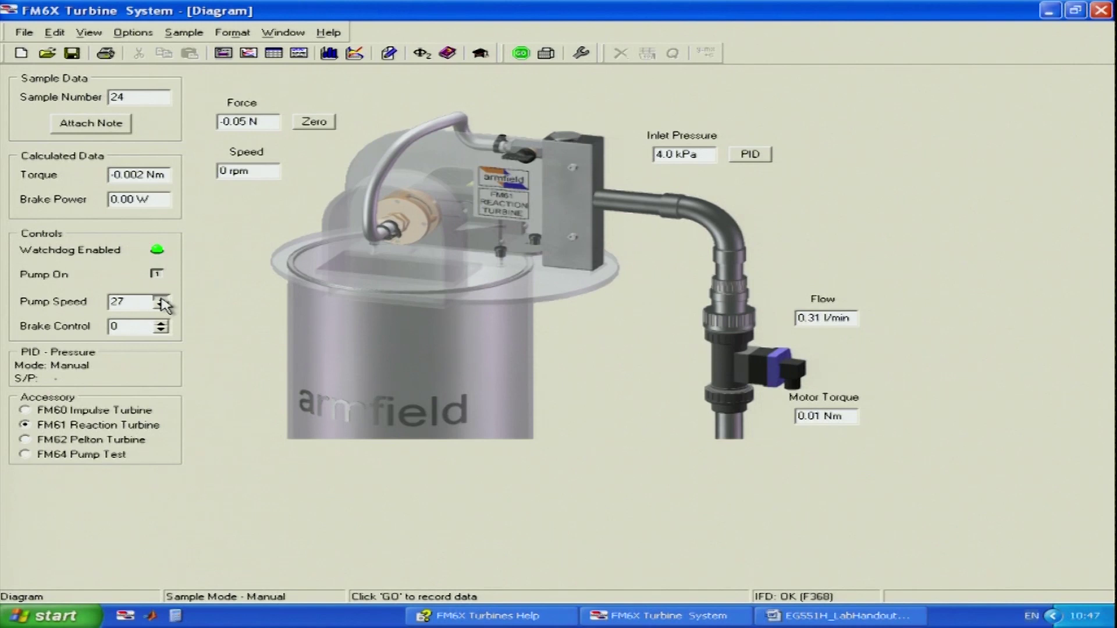
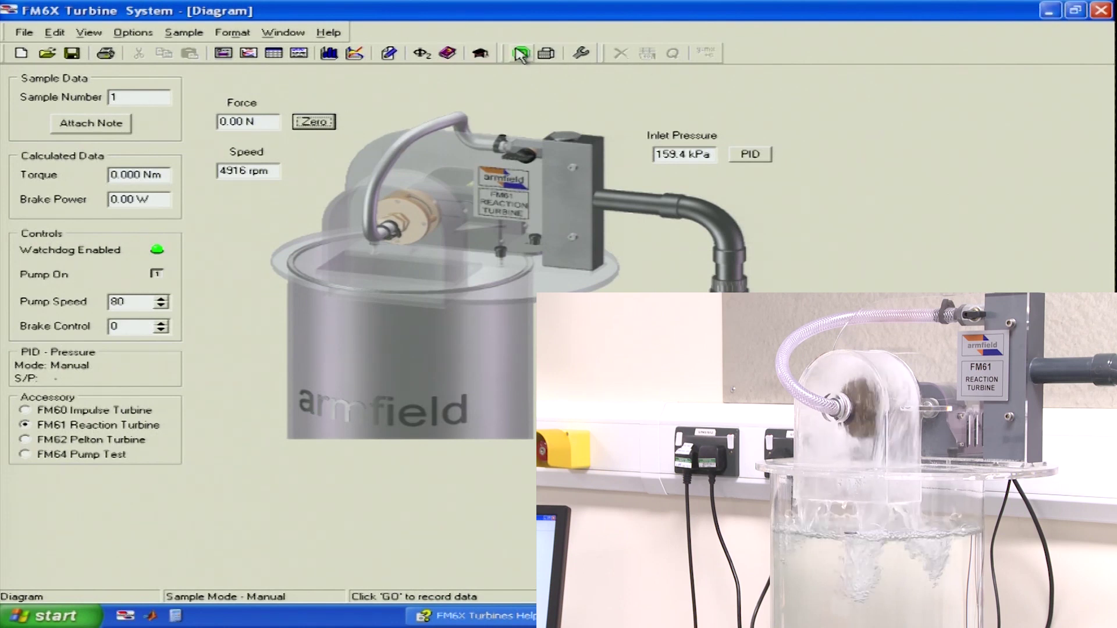
Step: Record a sample at brake control 0 and check it in the Run 3 results table
click(521, 54)
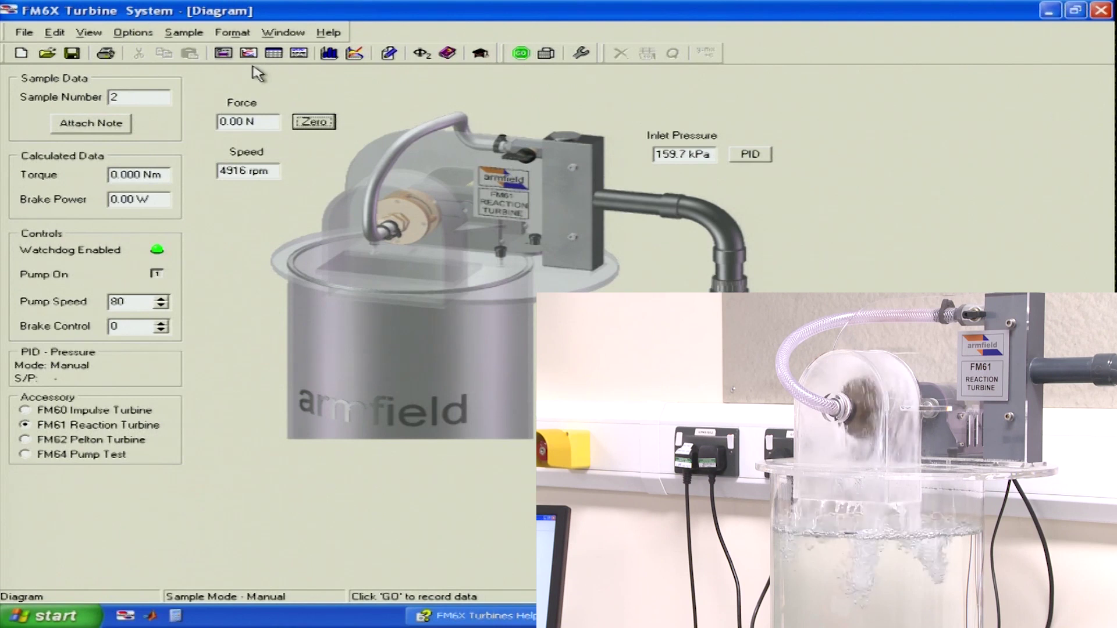
click(273, 53)
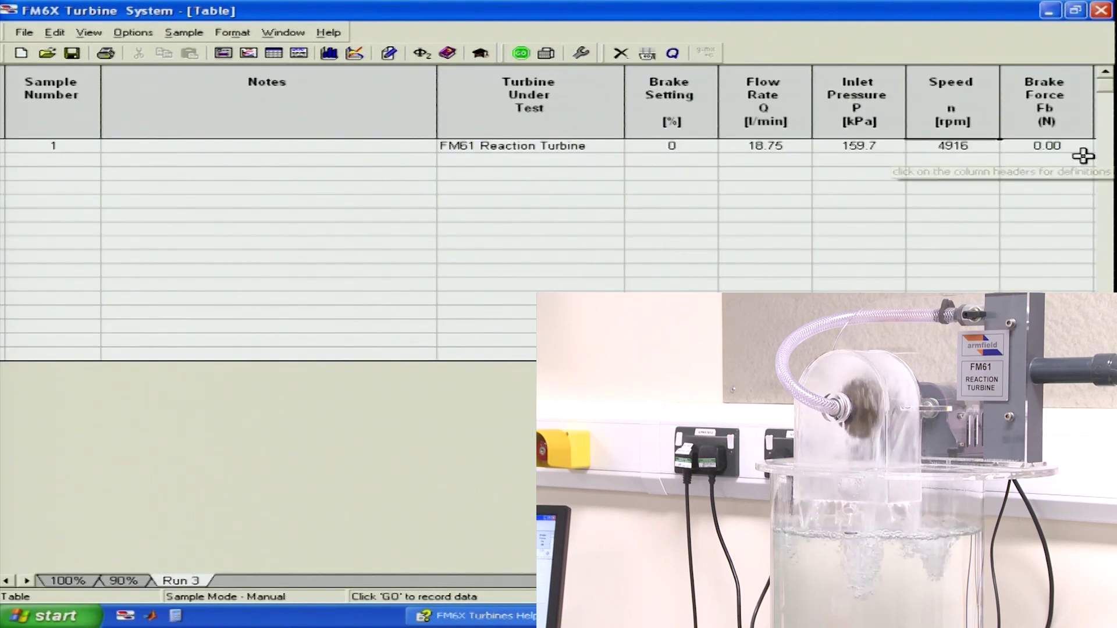
click(224, 53)
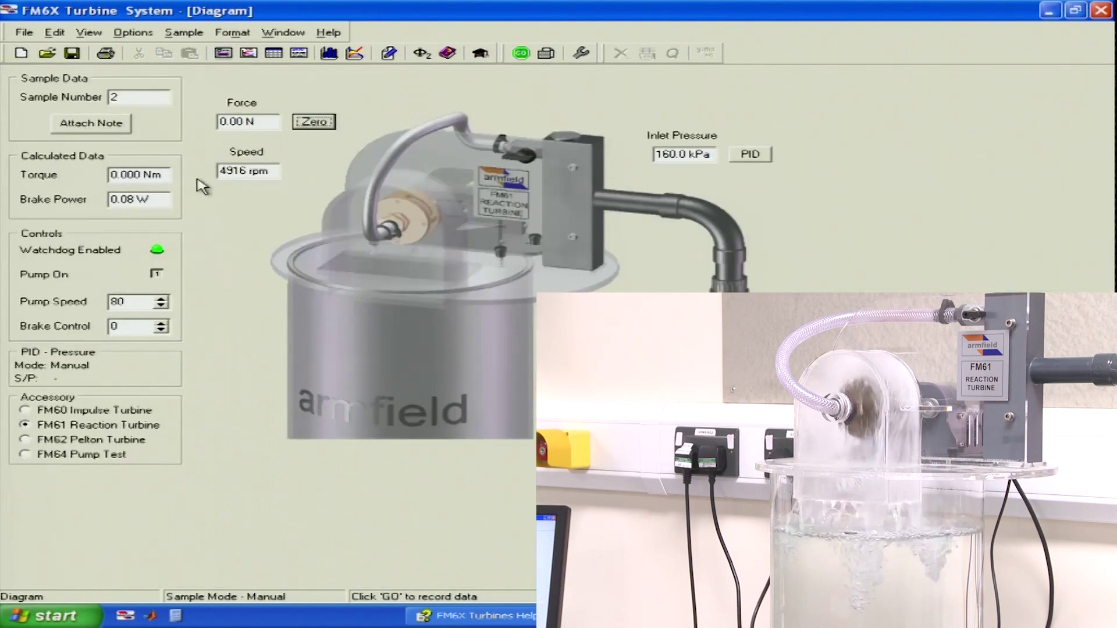
Step: Raise the brake control stepwise from 0 to 13, recording samples along the way
click(161, 327)
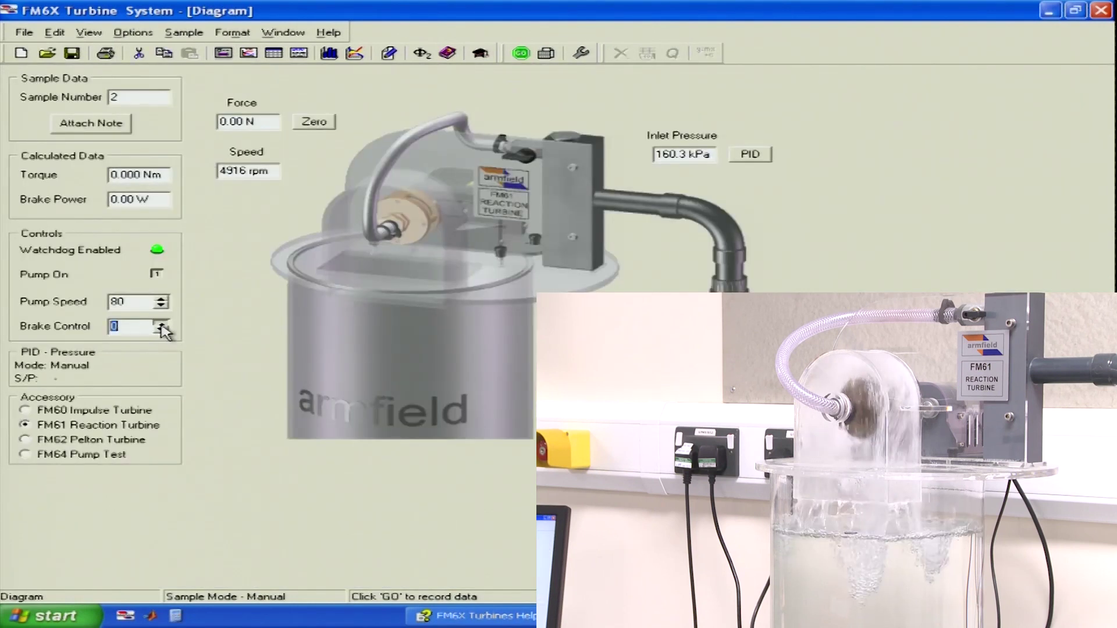
click(161, 324)
click(161, 323)
click(161, 324)
click(161, 324)
click(162, 323)
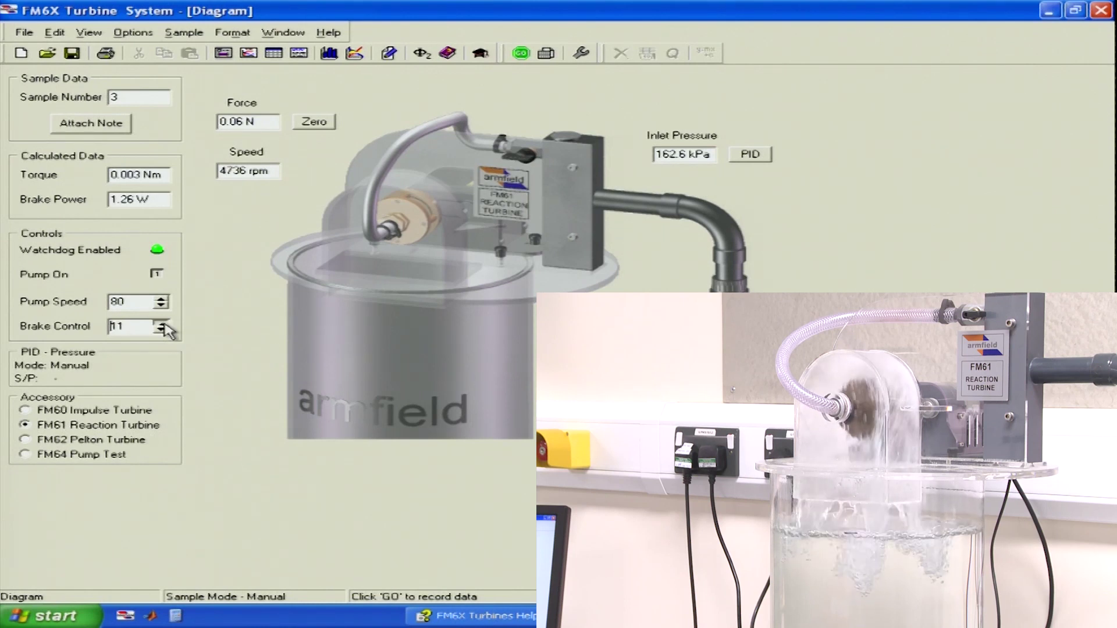
click(519, 54)
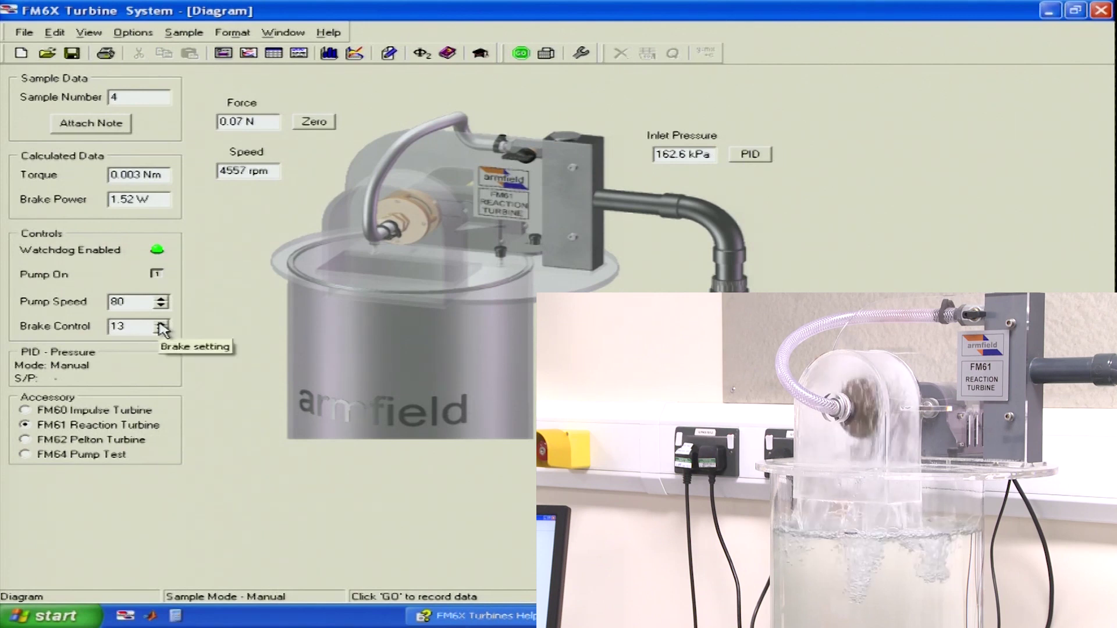
Step: Raise the brake control stepwise from 13 to 20 at pump speed 80, recording samples from setting 14 onward
click(161, 322)
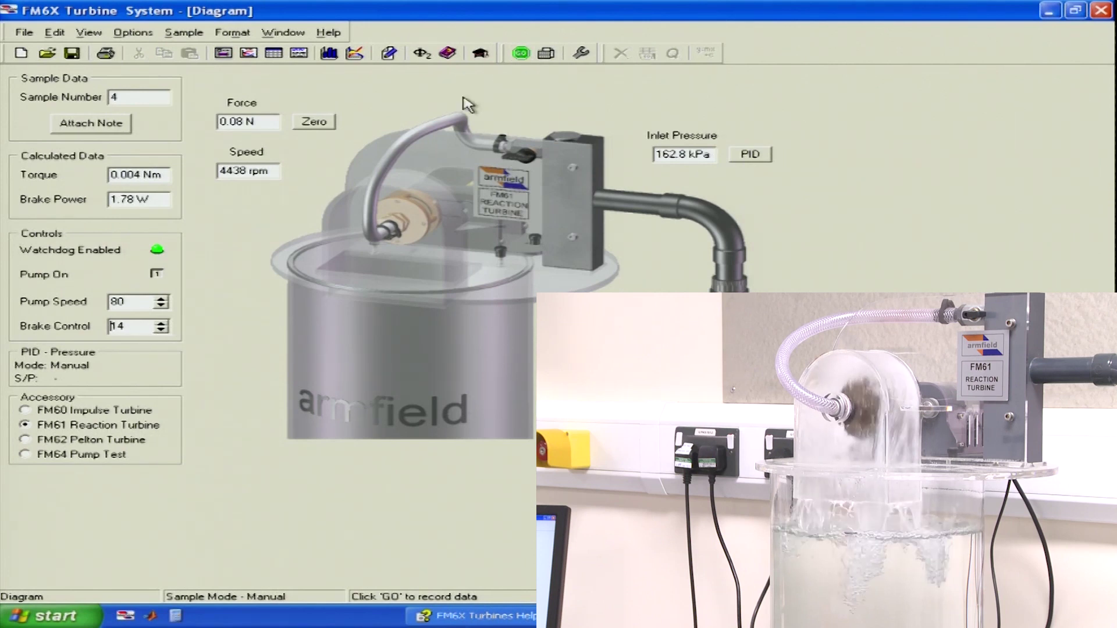
click(161, 322)
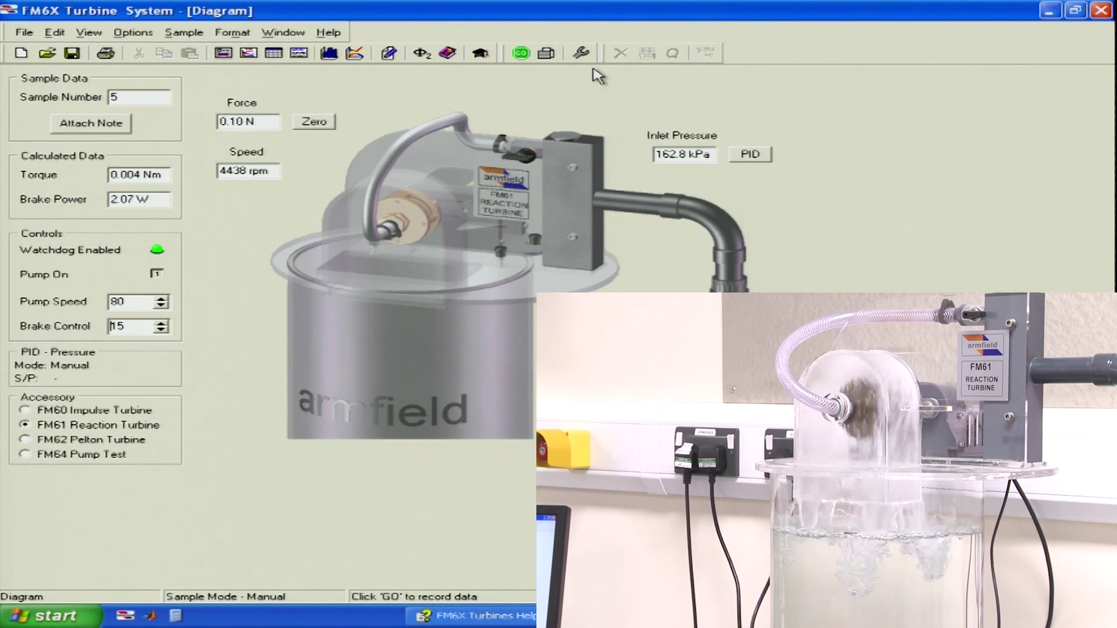
click(520, 55)
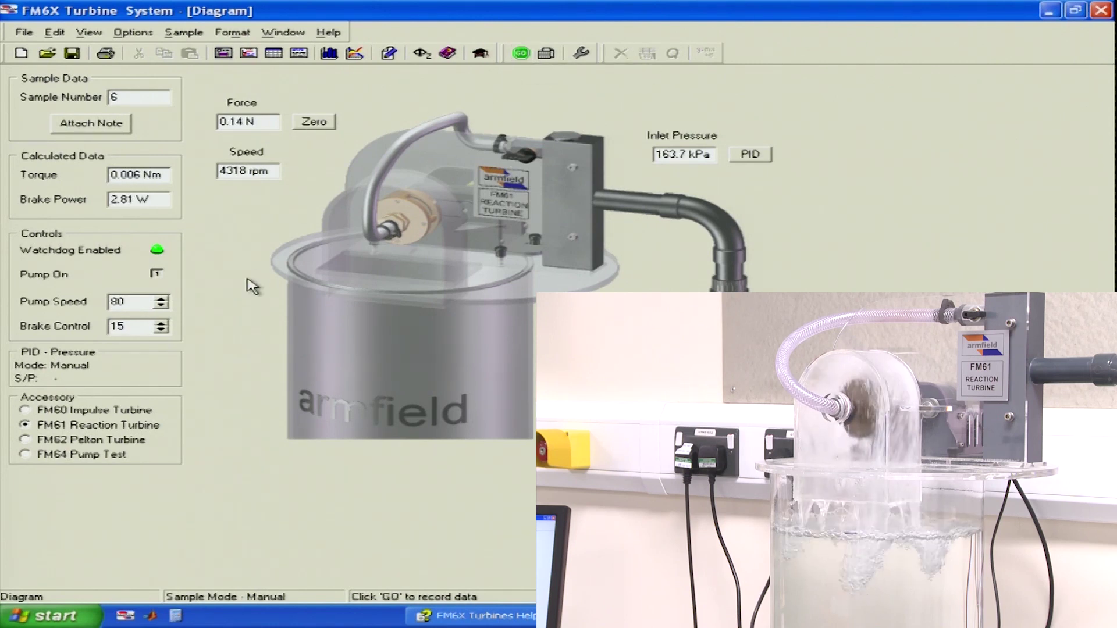
click(161, 323)
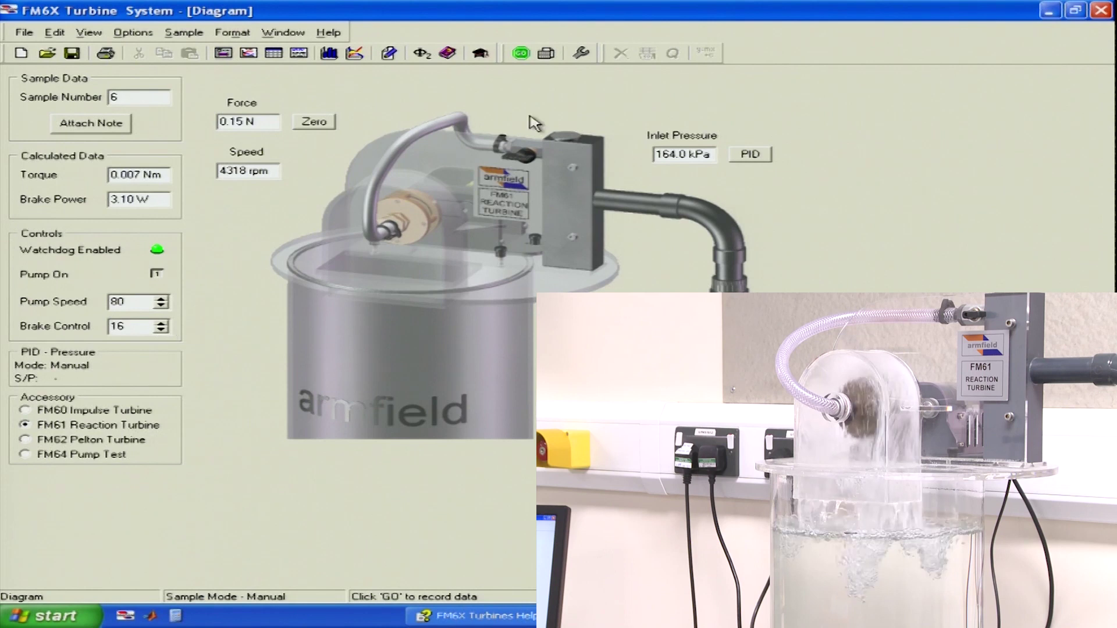
click(521, 54)
click(161, 322)
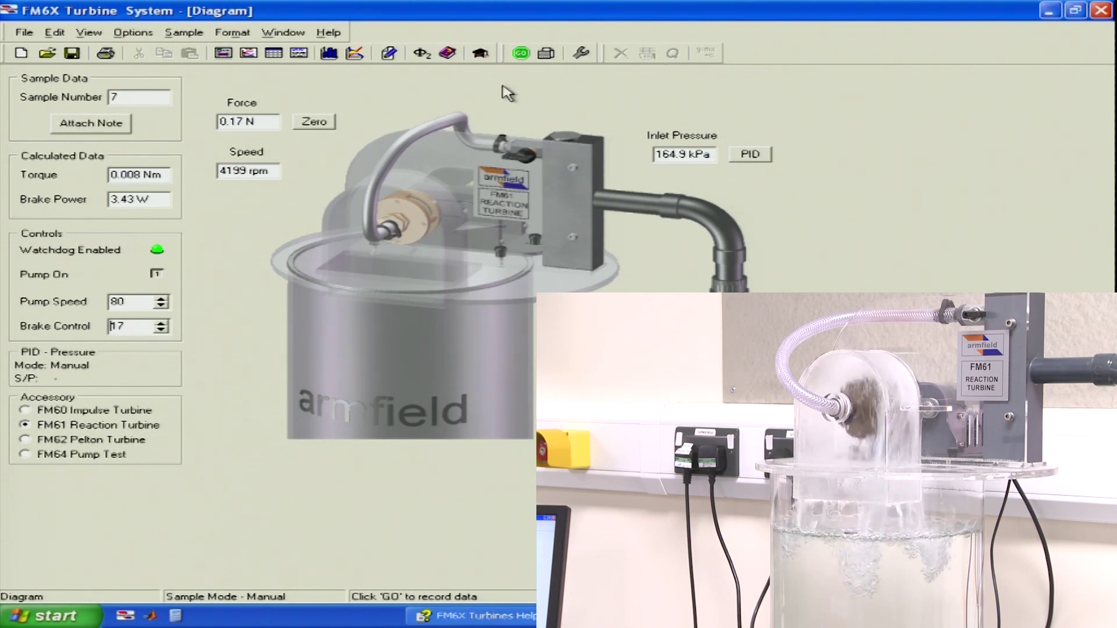
click(521, 54)
click(161, 323)
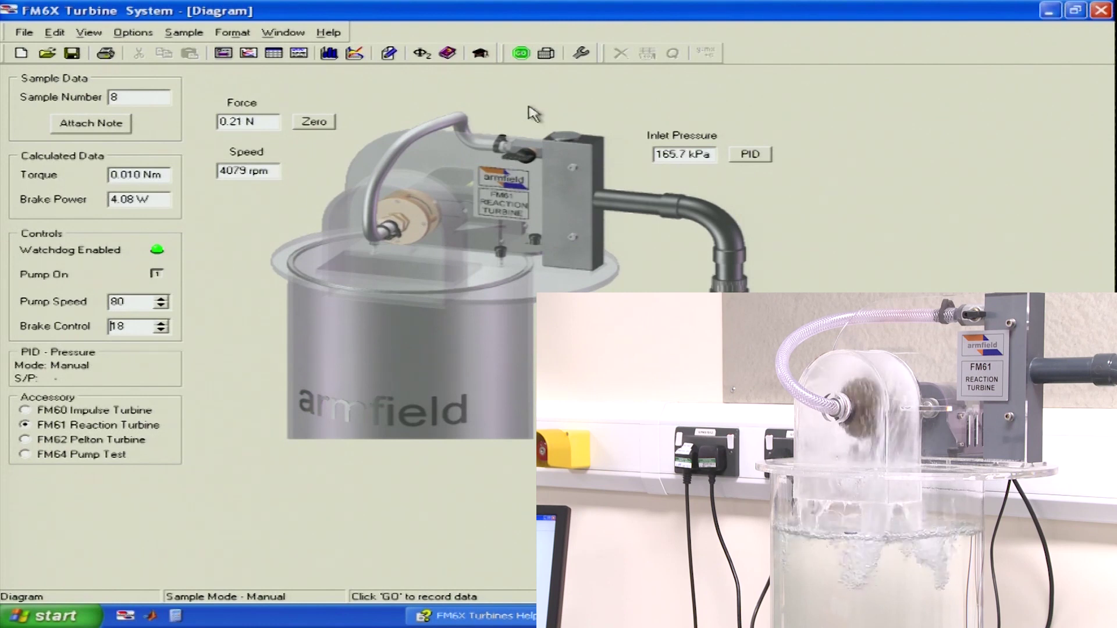
click(519, 55)
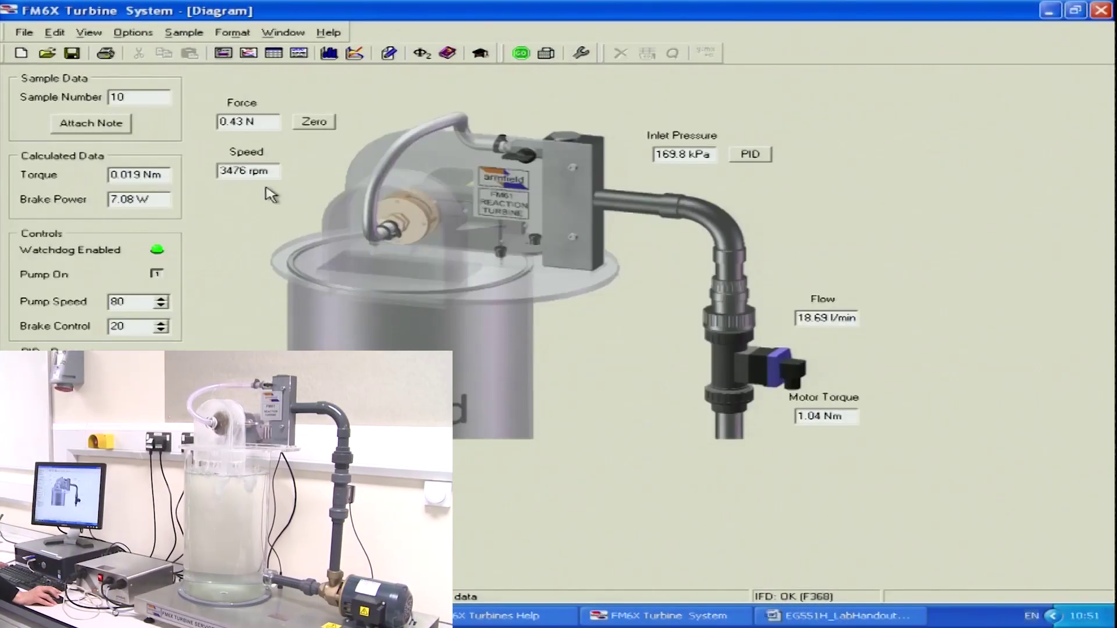
Step: Continue raising the brake control stepwise to 25, recording a sample at each setting, and check the samples in the results table
click(161, 323)
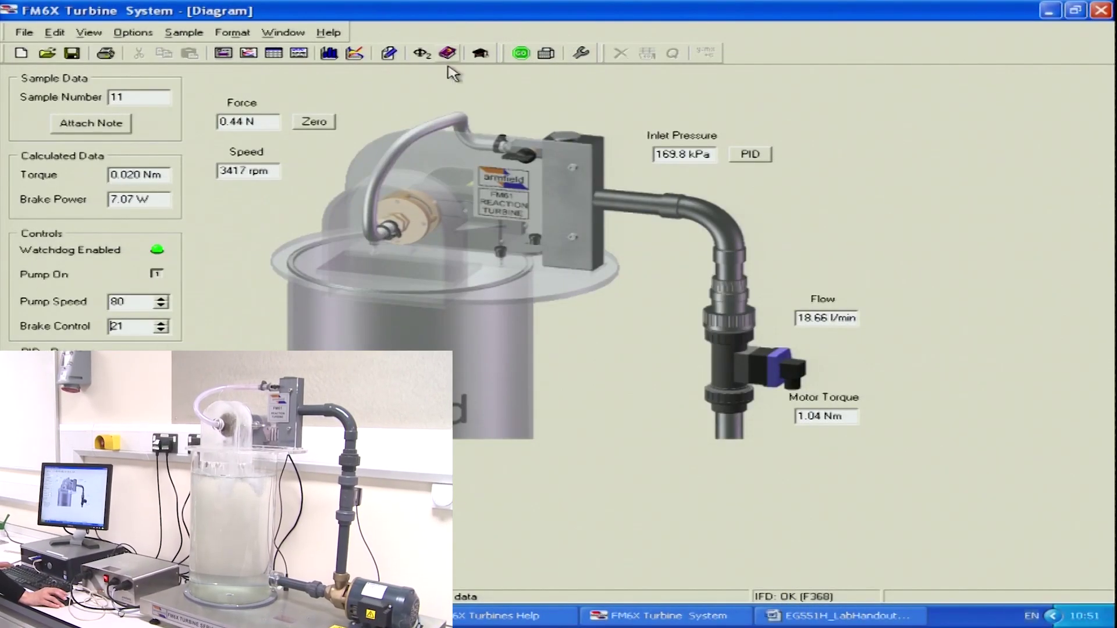
click(521, 53)
click(162, 323)
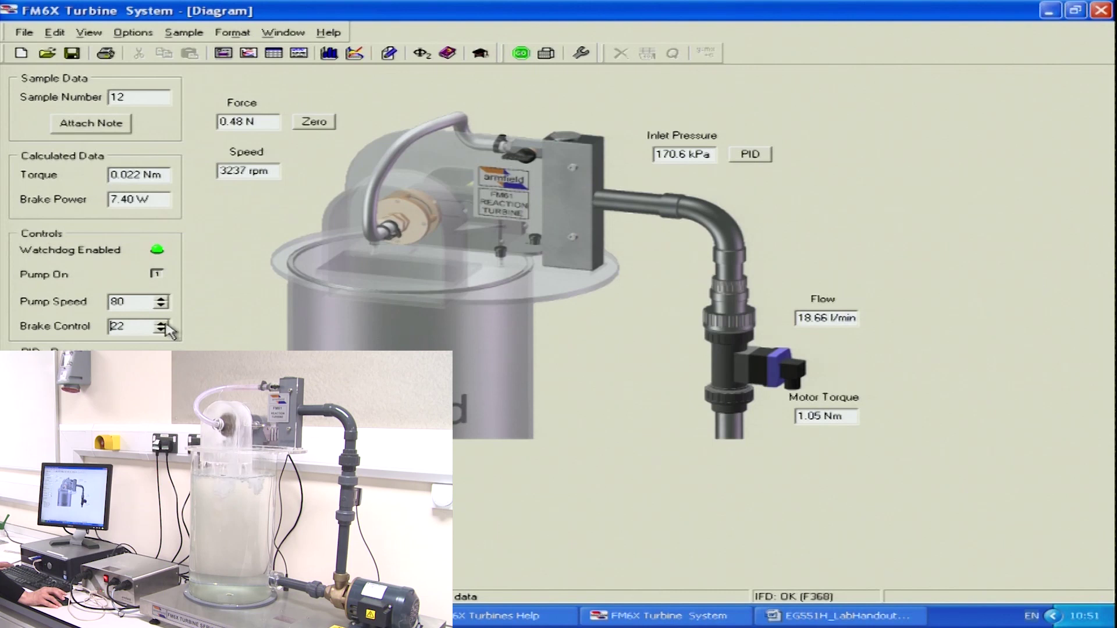
click(520, 53)
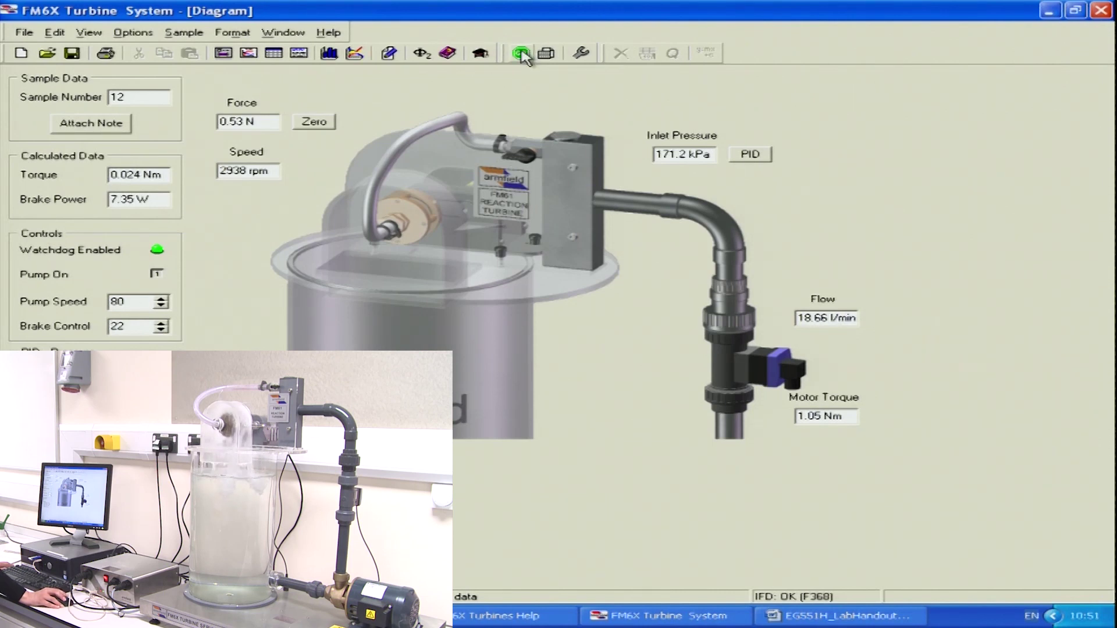
click(161, 323)
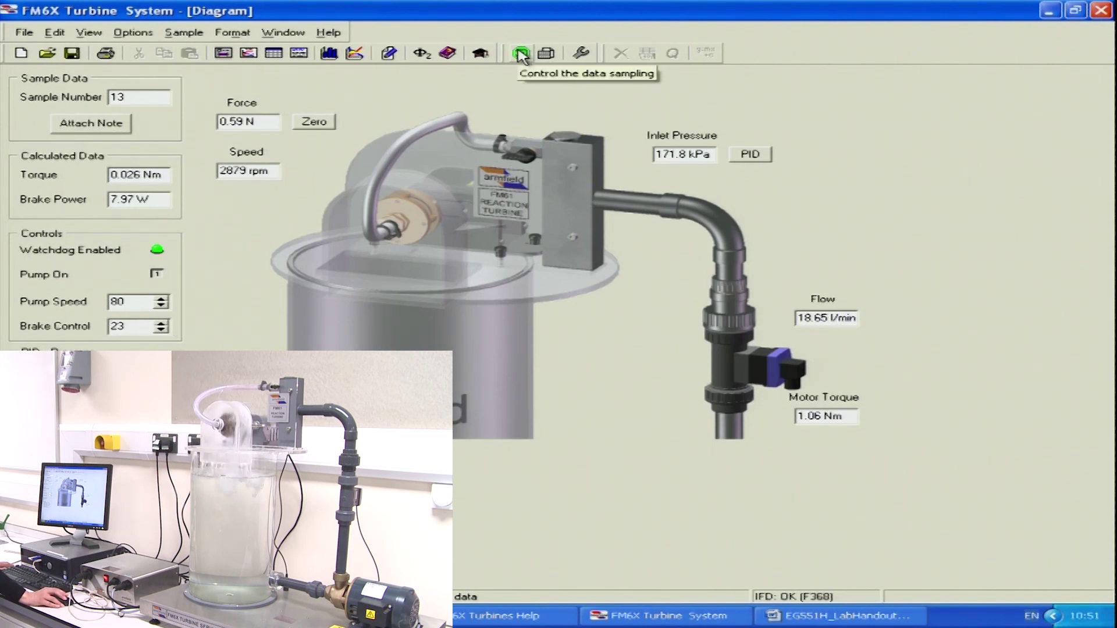
click(521, 55)
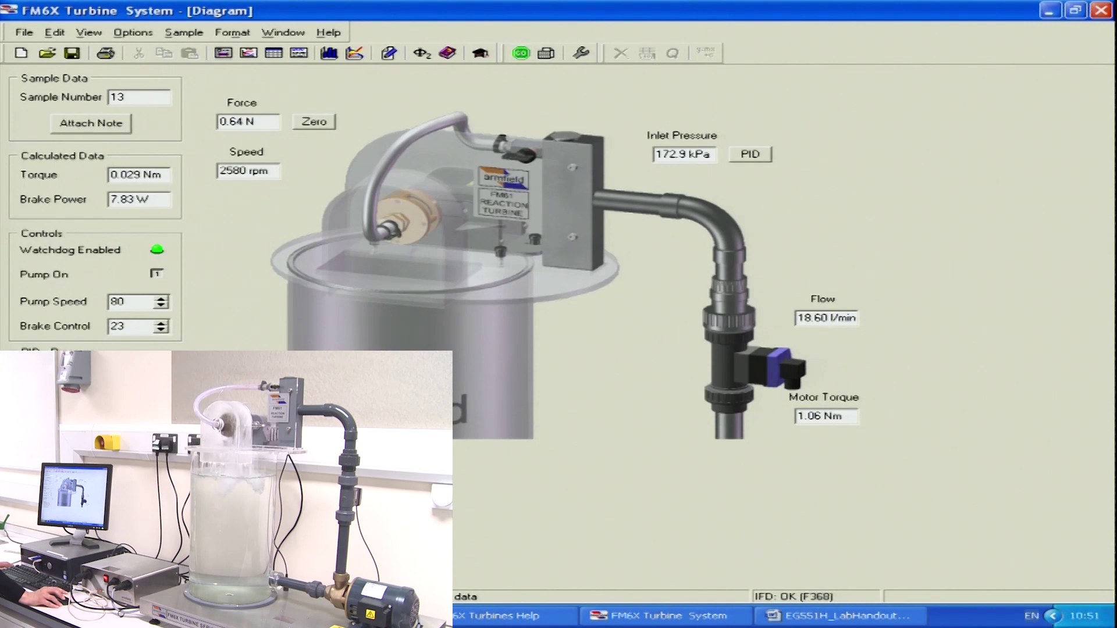
click(161, 323)
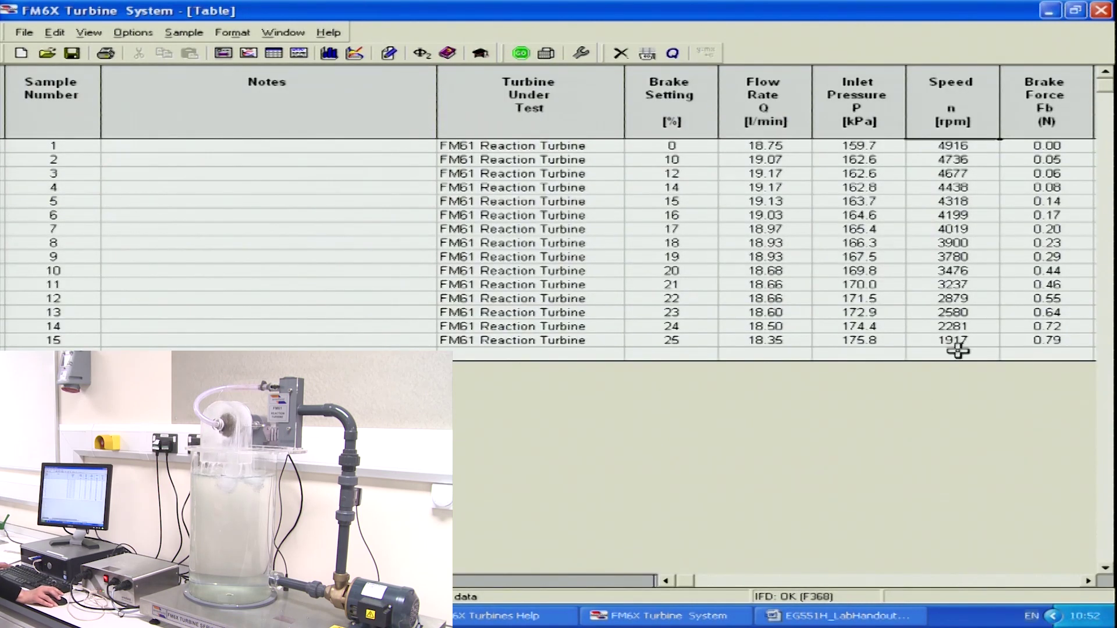
Step: Return to the turbine diagram and raise the brake control from 25 to 30 in single steps, recording samples along the way
click(223, 53)
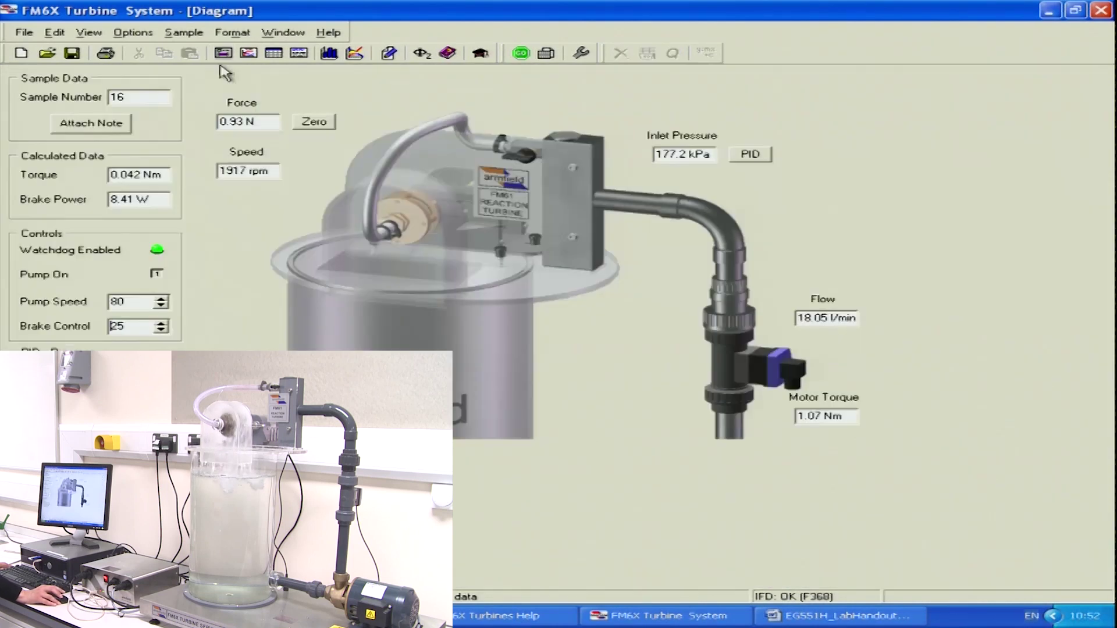
click(161, 323)
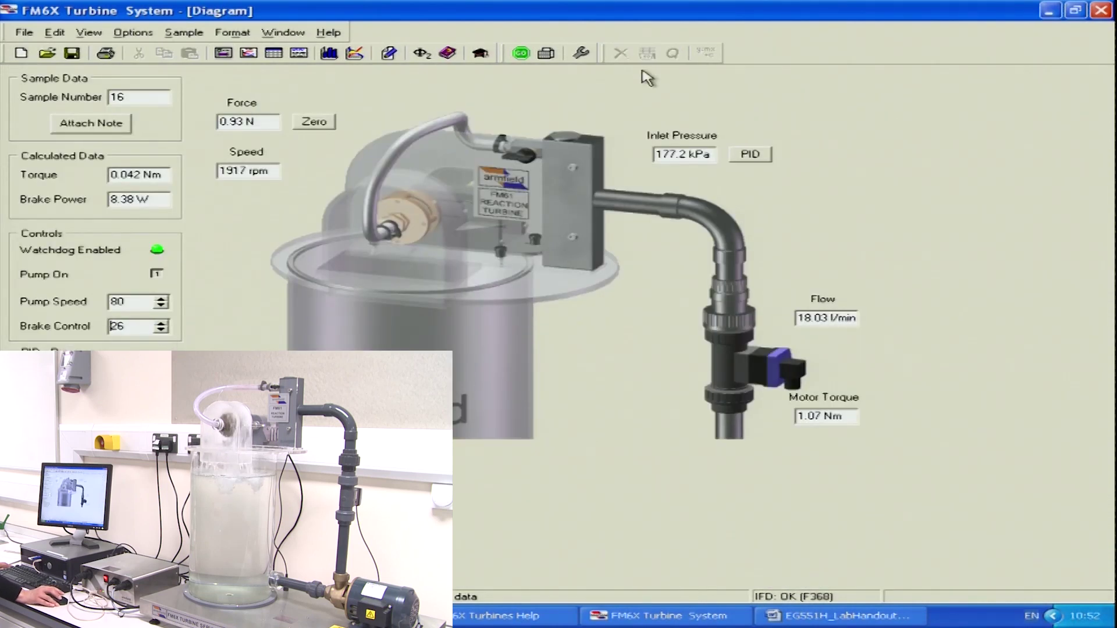
click(520, 56)
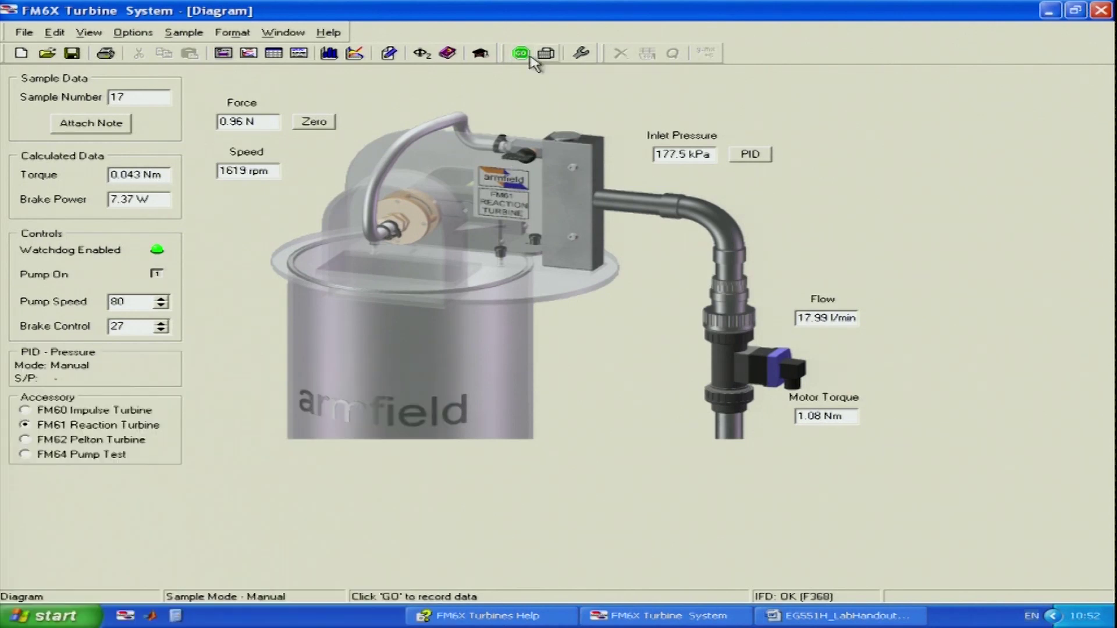
click(521, 54)
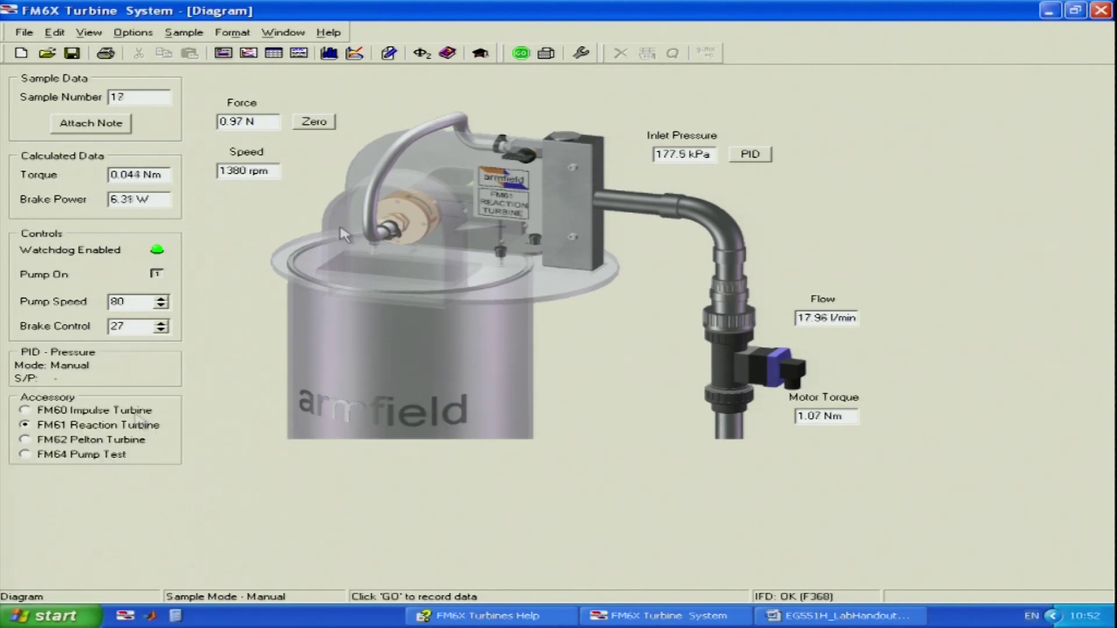
click(160, 323)
click(521, 54)
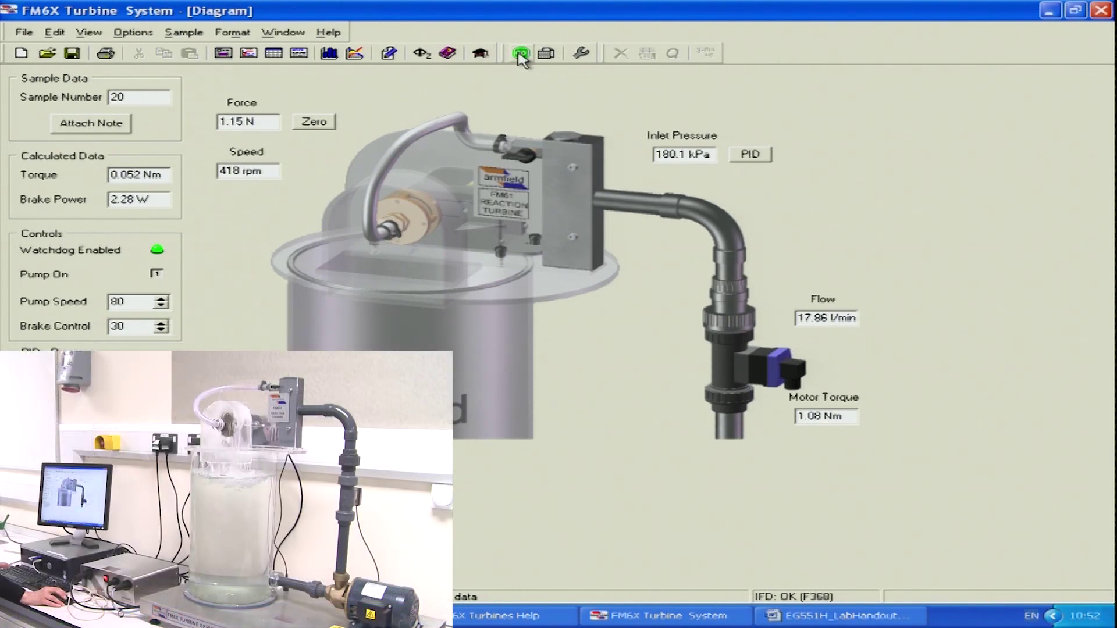
Step: Record samples at brake control 30, 31 and 32, and lower the pump speed to end the run
click(521, 54)
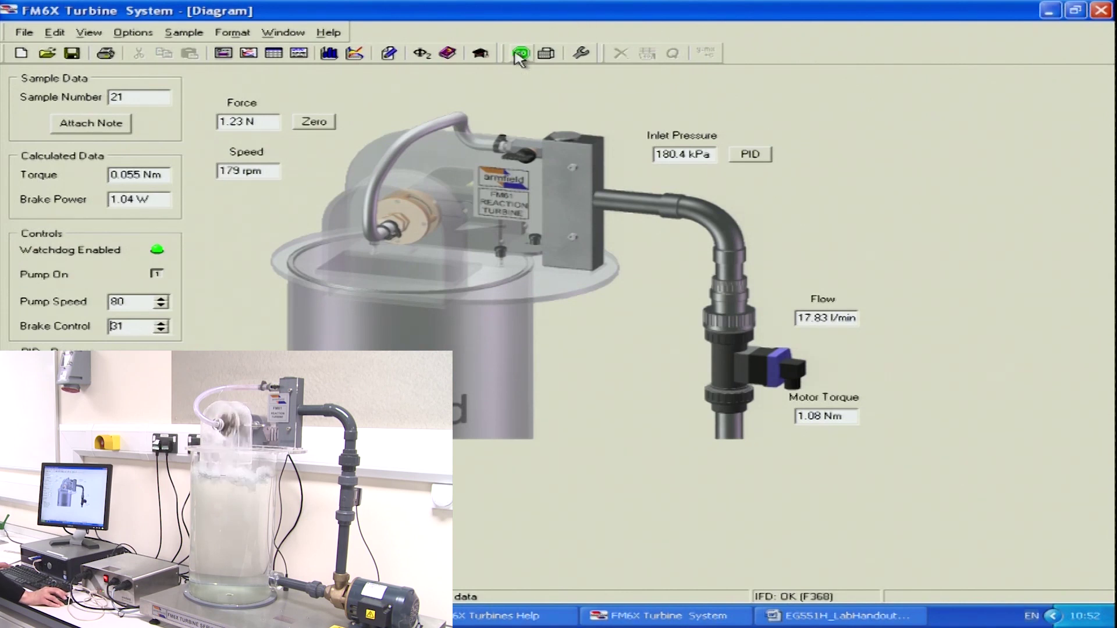
click(520, 54)
click(161, 322)
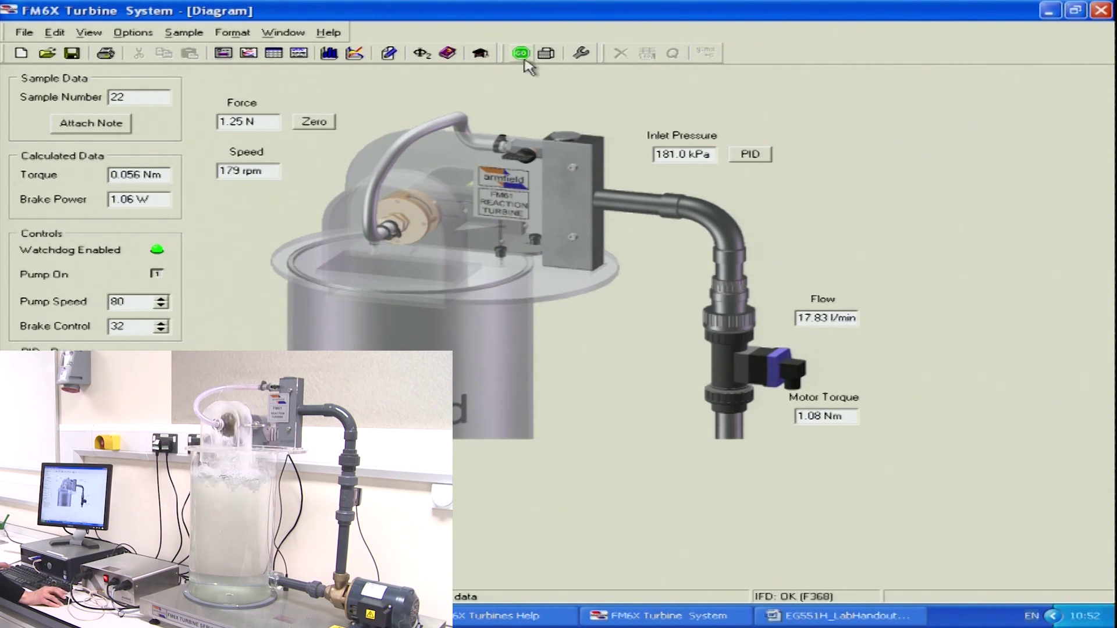
click(523, 54)
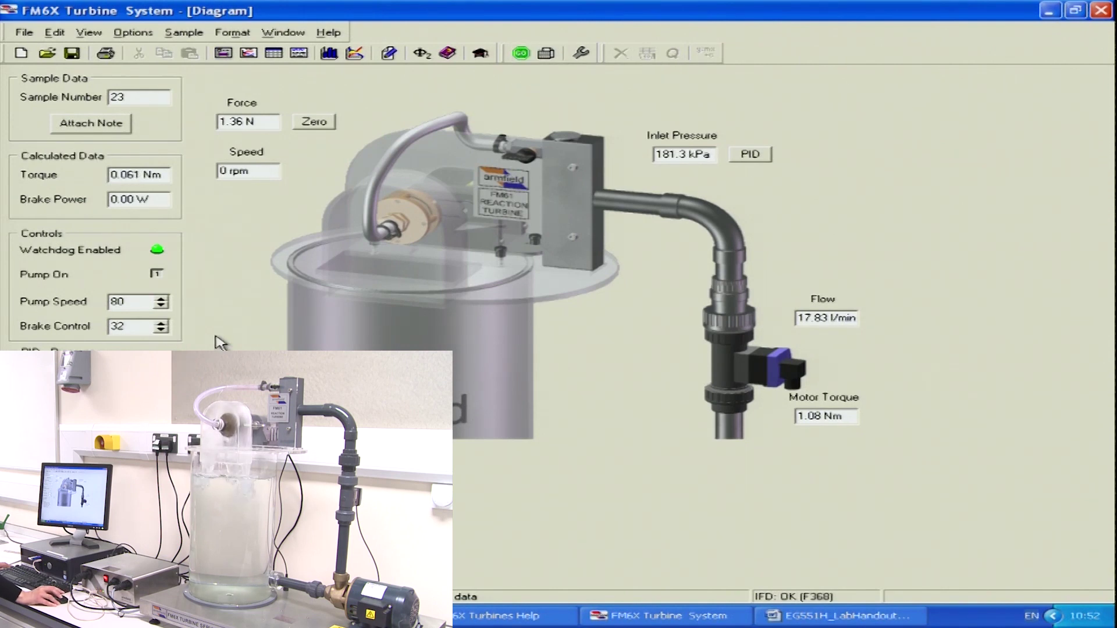
click(163, 305)
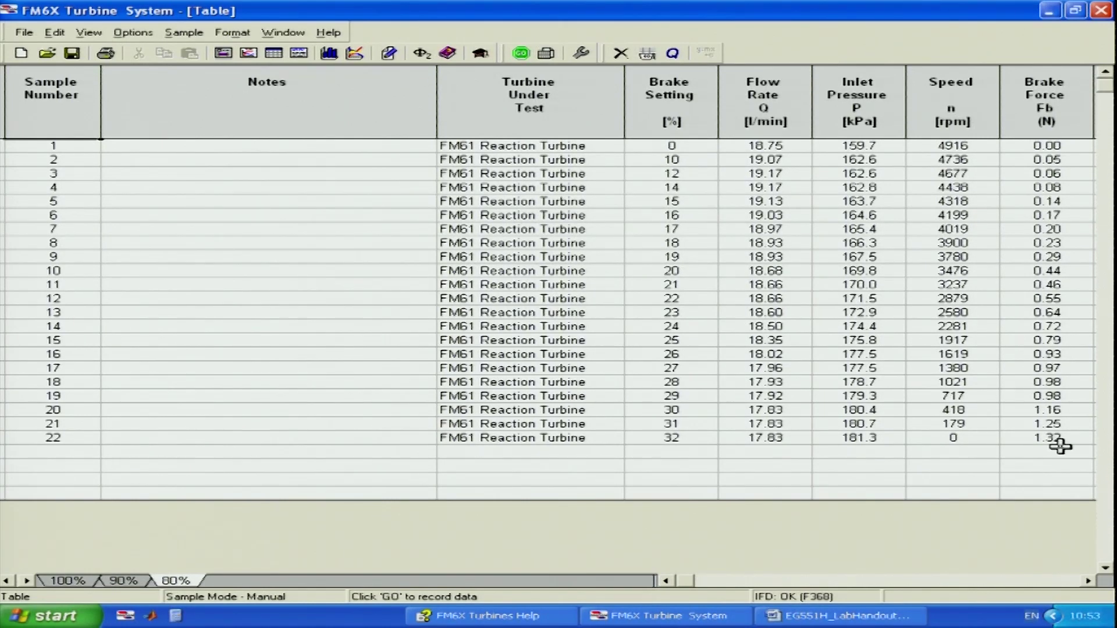
Step: Compare the recorded results tables of the 90%, 100% and 80% runs
click(123, 581)
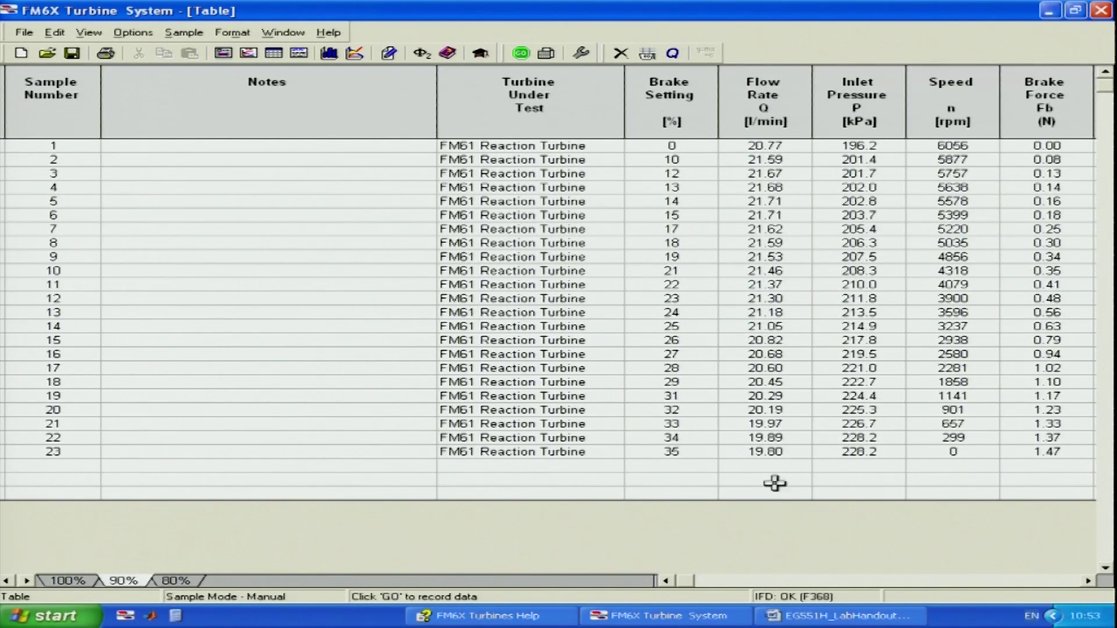
click(68, 581)
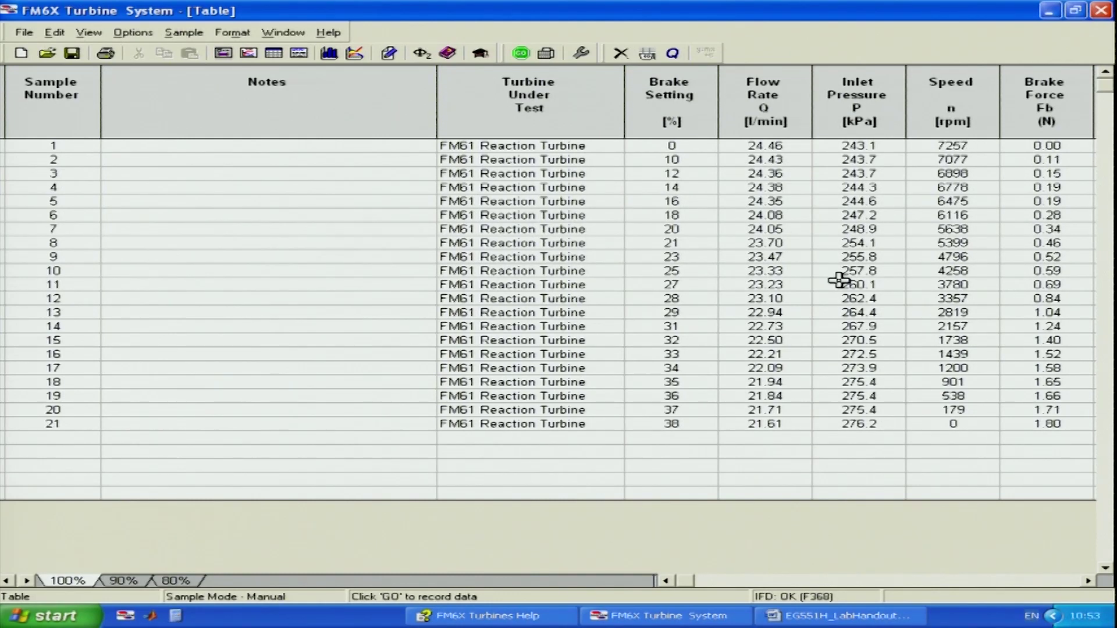
click(122, 580)
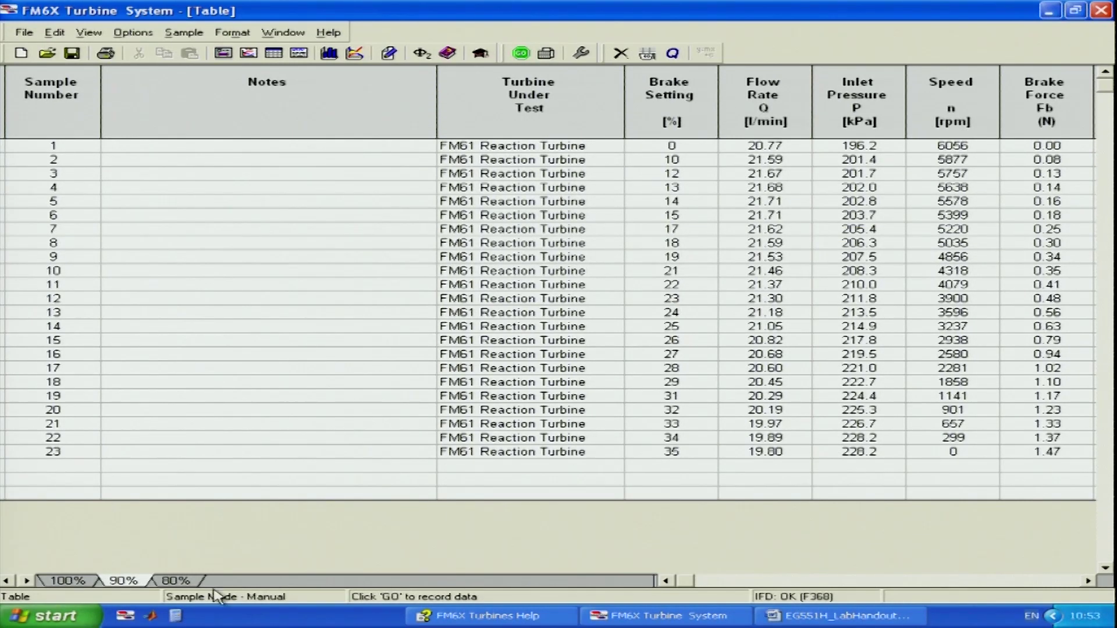
click(169, 581)
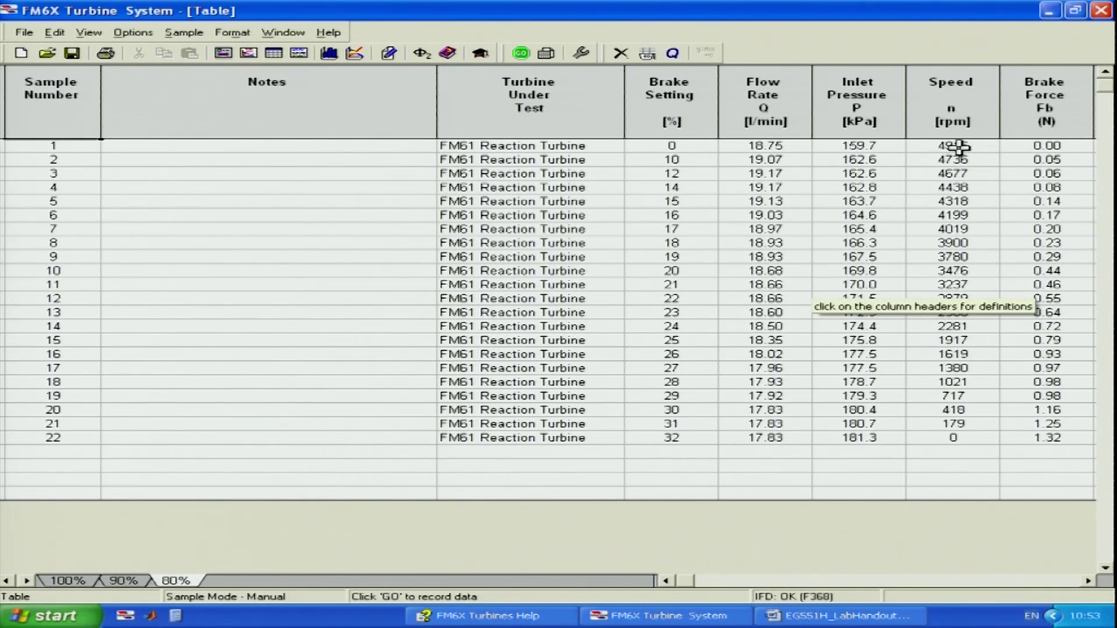
Step: Show the graph and move the 100%, 90% and Run 3 Torque T series from the primary to the secondary Y-axis
click(249, 53)
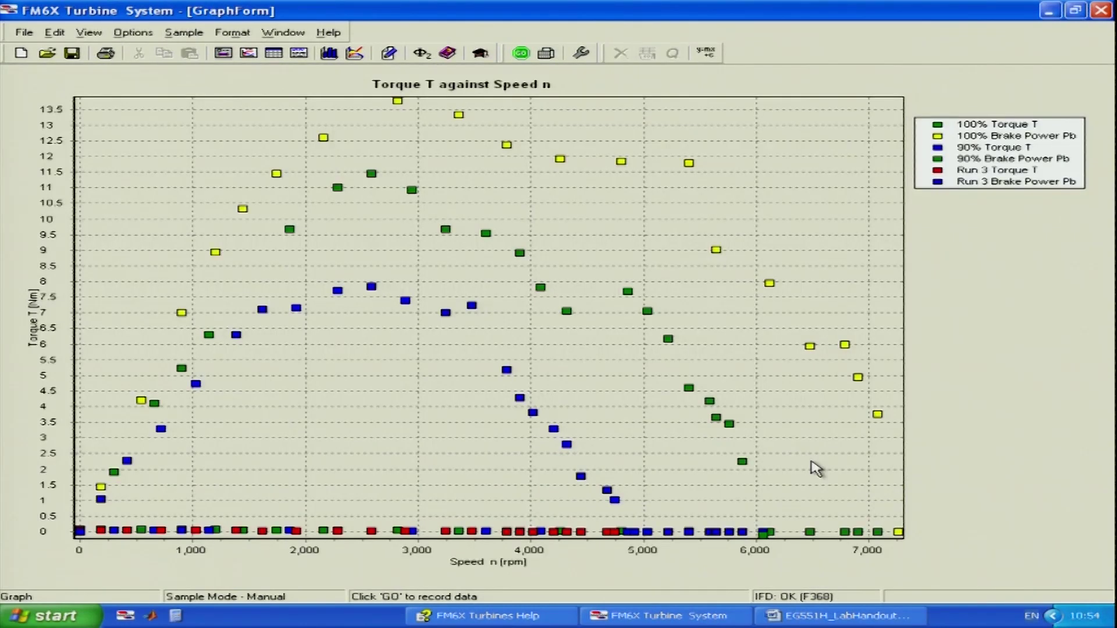
double_click(832, 470)
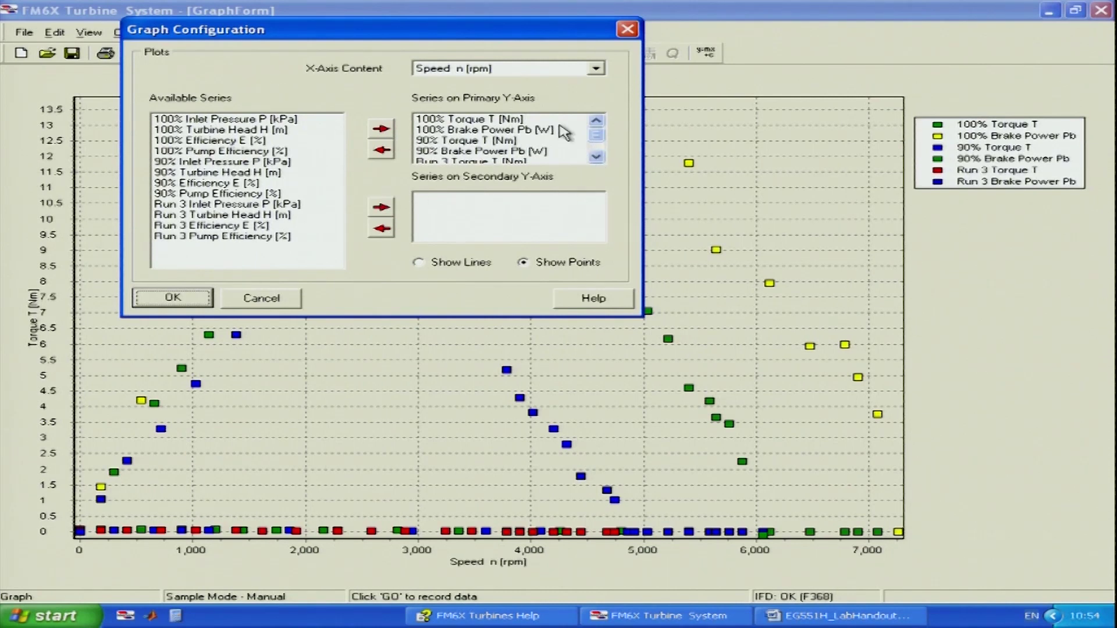
click(500, 120)
click(381, 152)
click(469, 131)
click(381, 150)
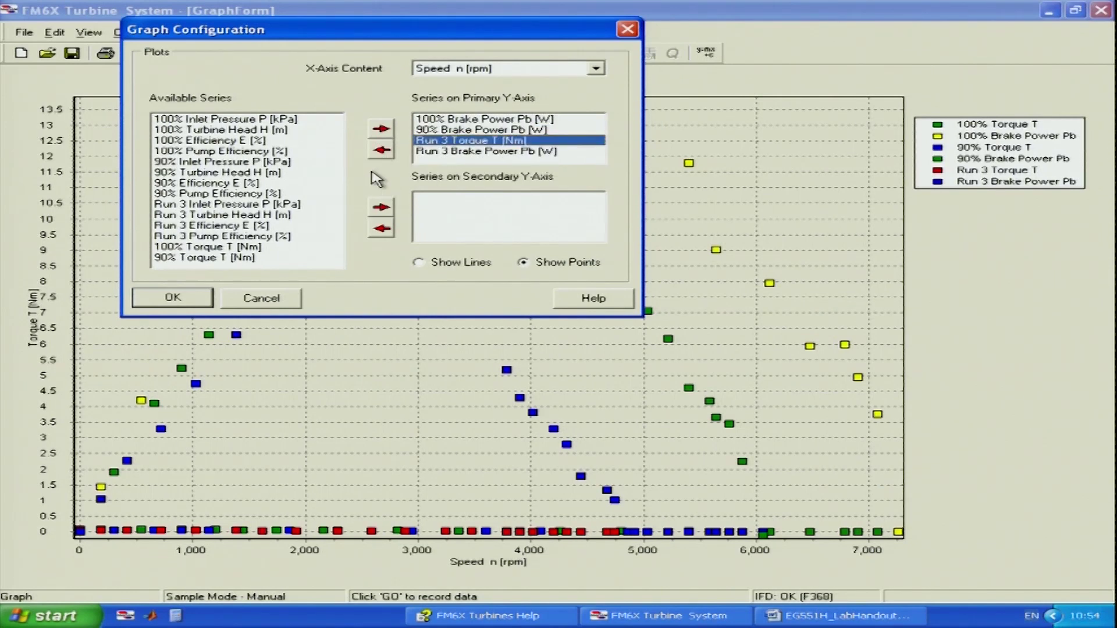
click(381, 151)
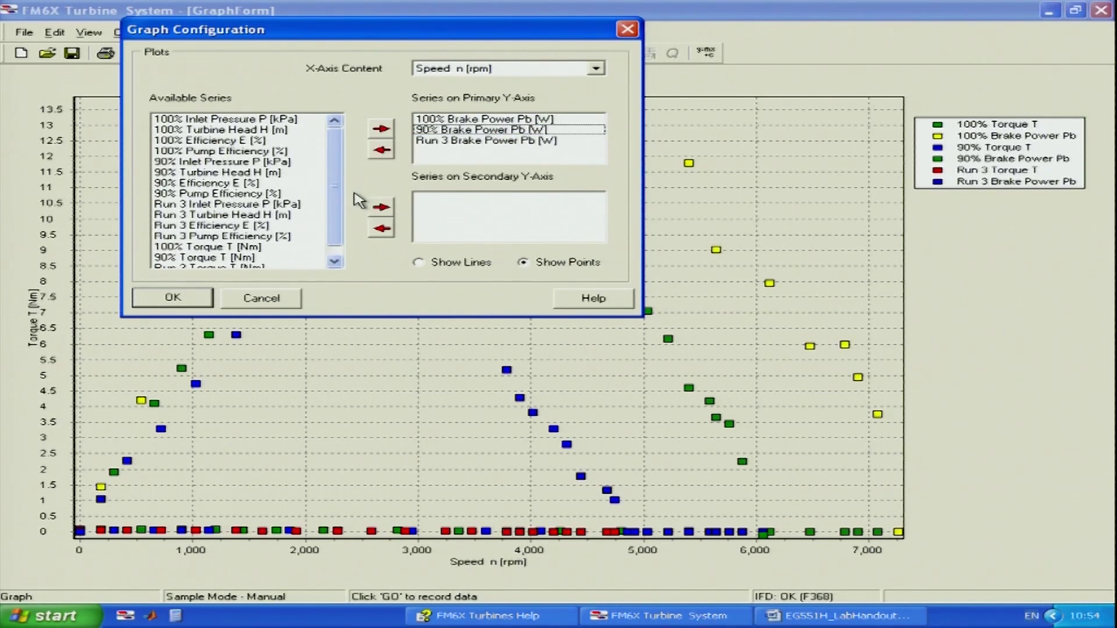
click(381, 206)
Step: Replace the three Brake Power Pb series on the primary Y-axis with the 100%, 90% and Run 3 Efficiency E series, and apply
click(470, 120)
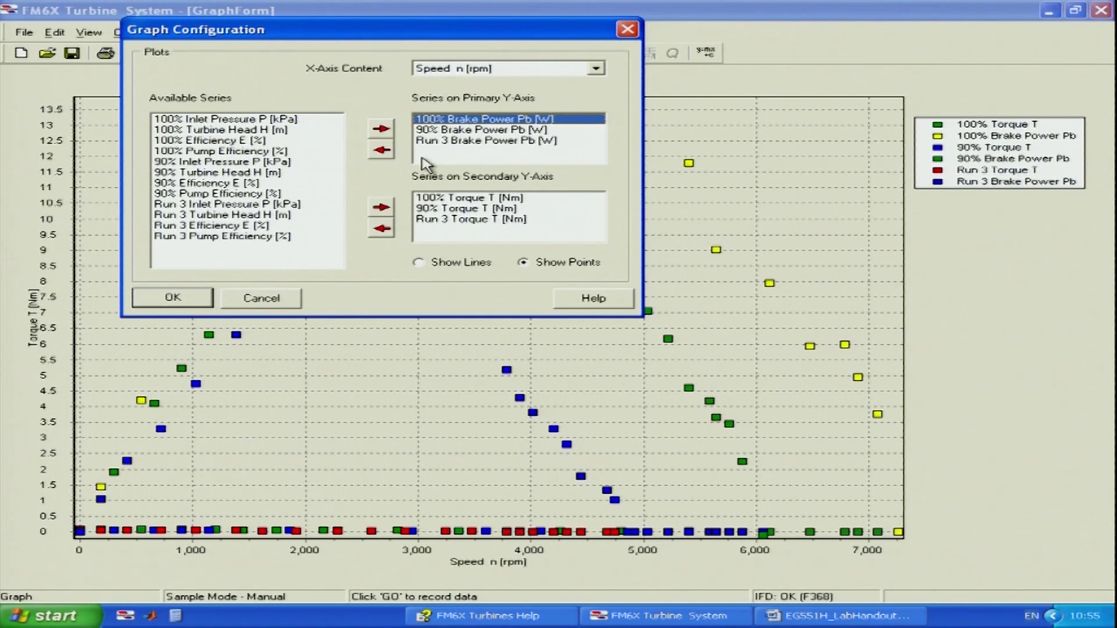
click(381, 149)
click(472, 119)
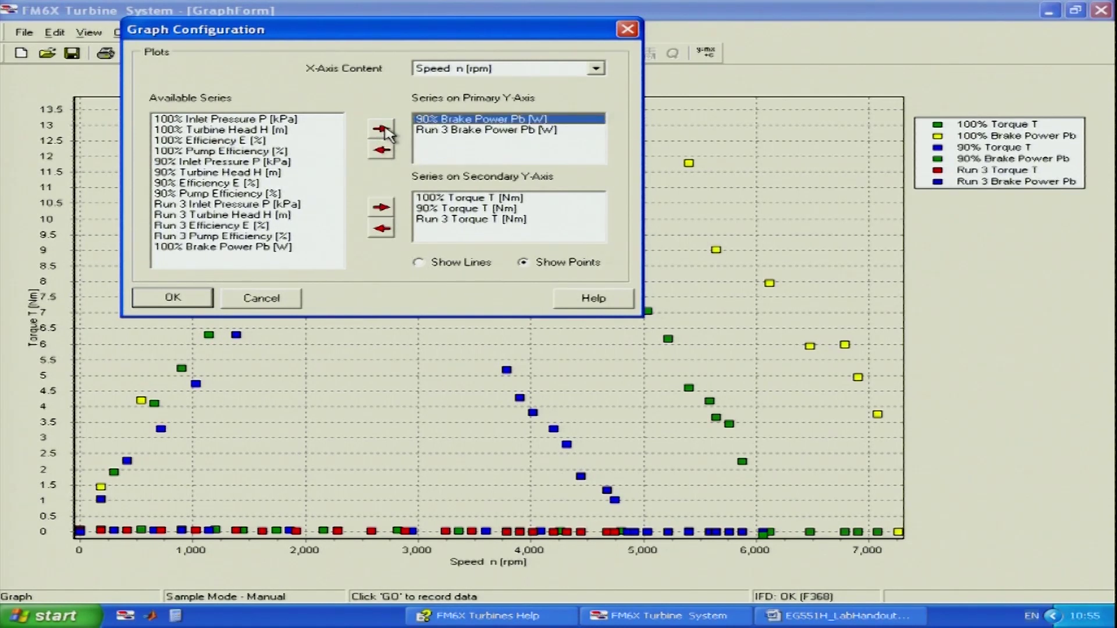
click(381, 150)
click(480, 120)
click(382, 153)
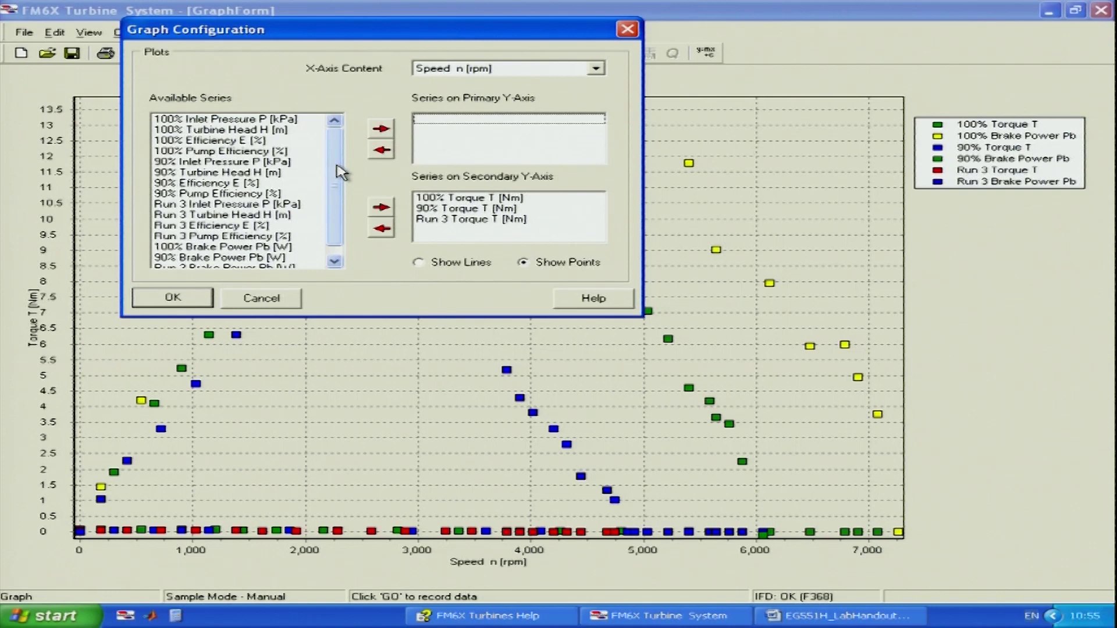
drag(340, 172, 338, 172)
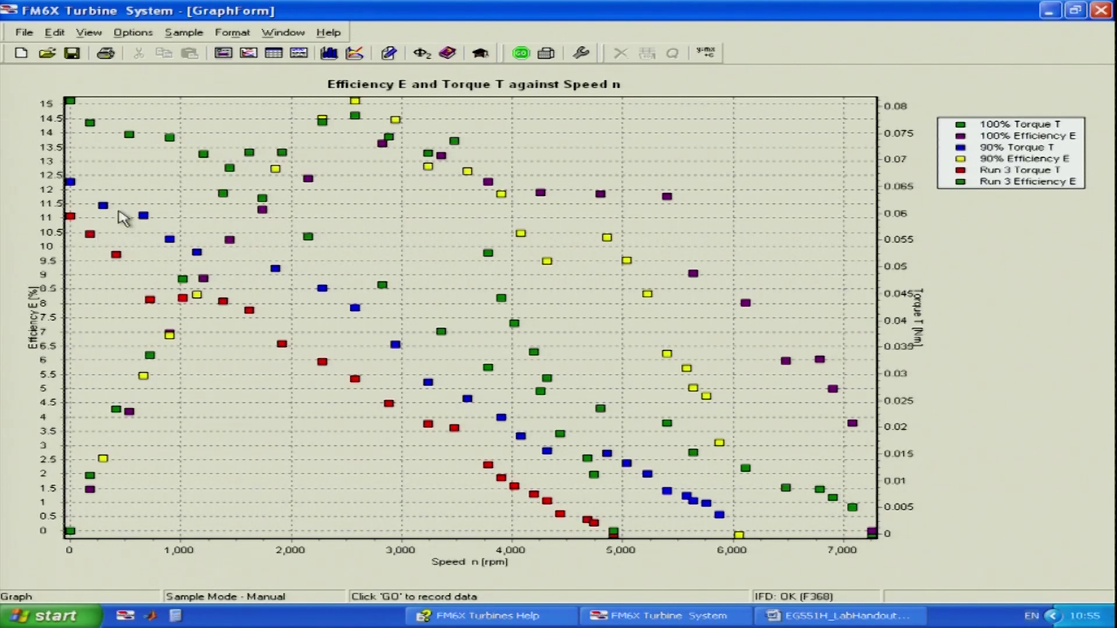
Step: Open the graph configuration and remove the 100%, 90% and Run 3 Efficiency E series from the primary Y-axis
double_click(547, 349)
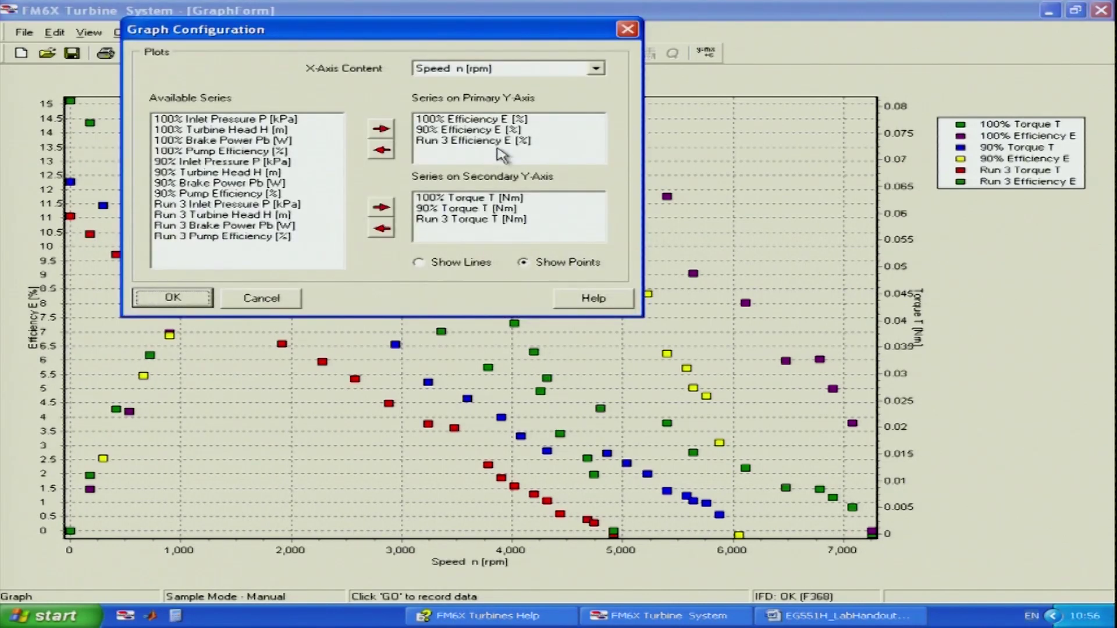
click(492, 121)
click(378, 150)
click(445, 120)
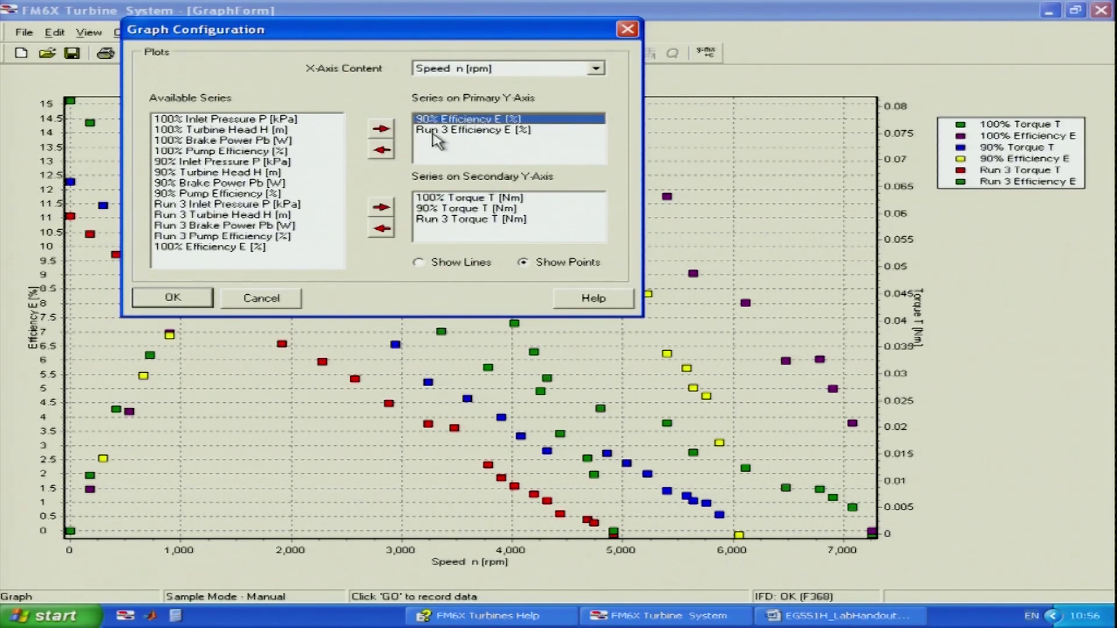
click(389, 150)
click(440, 121)
click(381, 150)
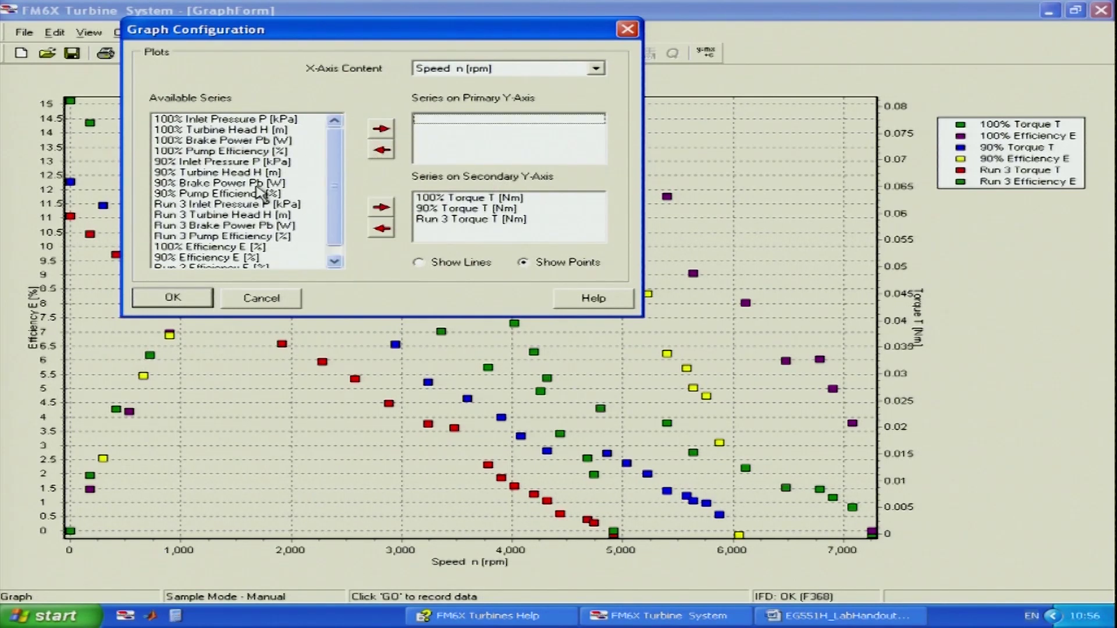
Step: Add the 100%, 90% and Run 3 Brake Power Pb series to the primary Y-axis and apply the graph configuration
click(218, 141)
click(381, 129)
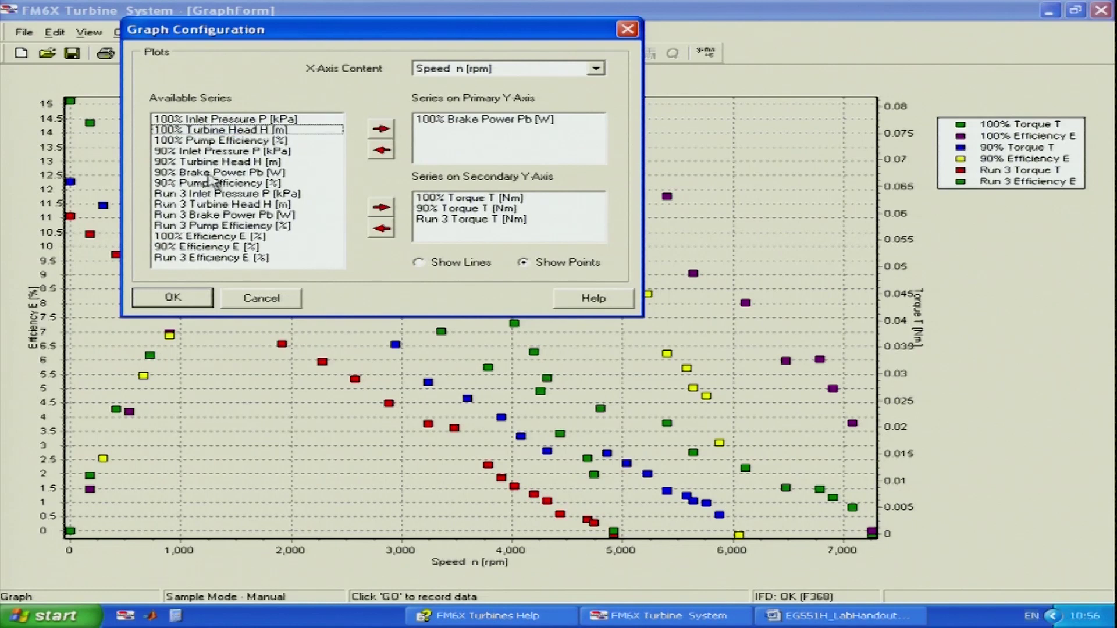
click(204, 173)
click(381, 130)
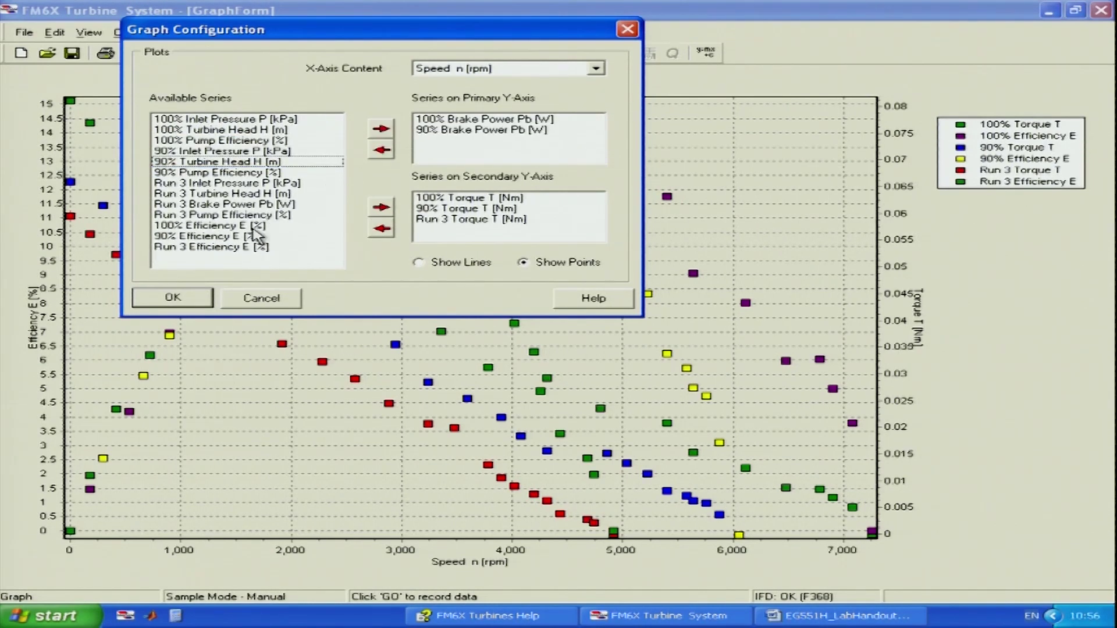
click(198, 207)
click(381, 129)
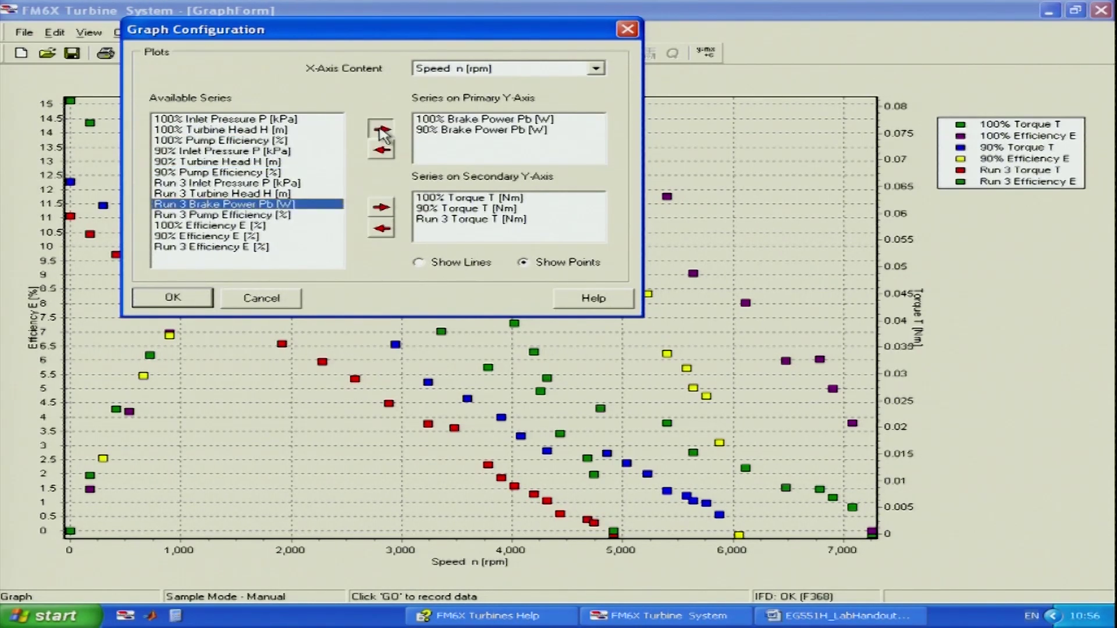
key(Return)
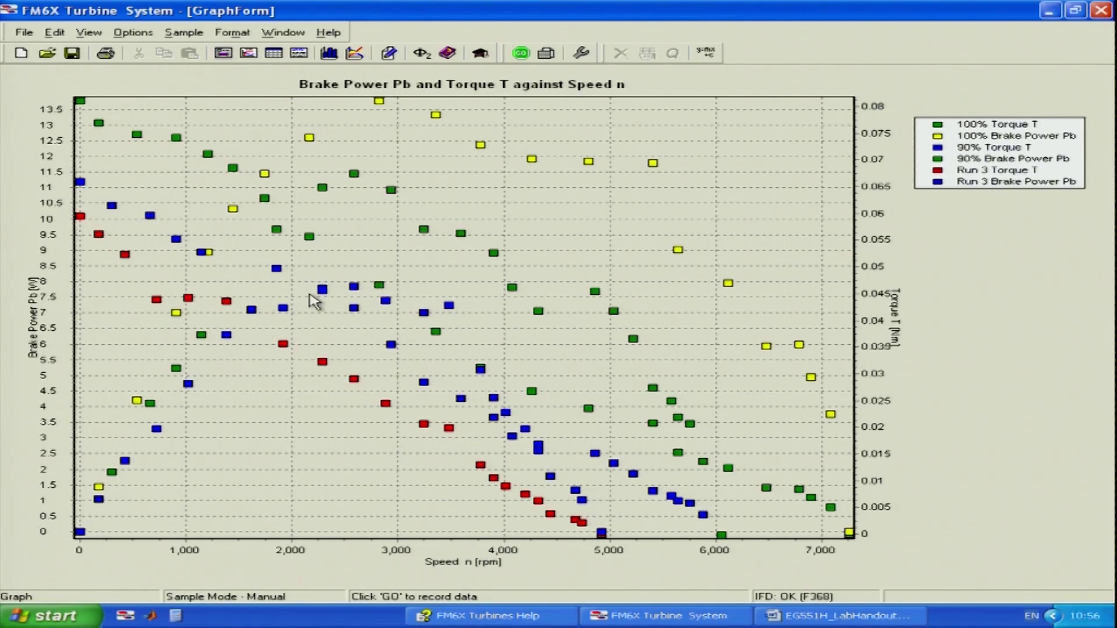
Step: Return to the turbine diagram and save the results to the Desktop as TurbineTestingData in an Excel file format
click(223, 53)
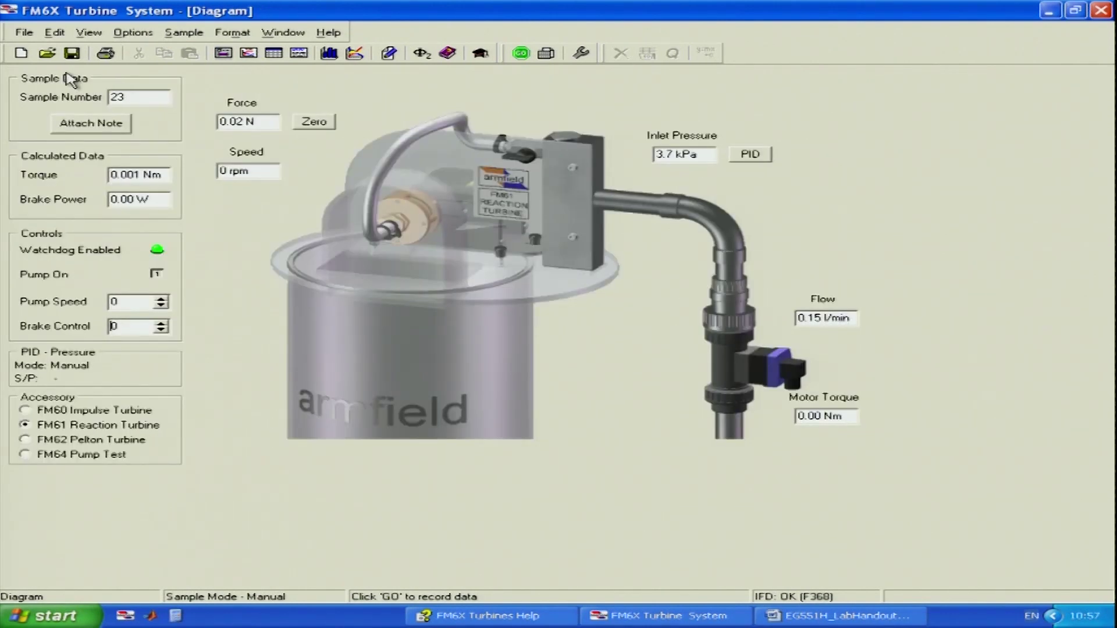
click(24, 32)
click(41, 87)
click(23, 32)
click(65, 77)
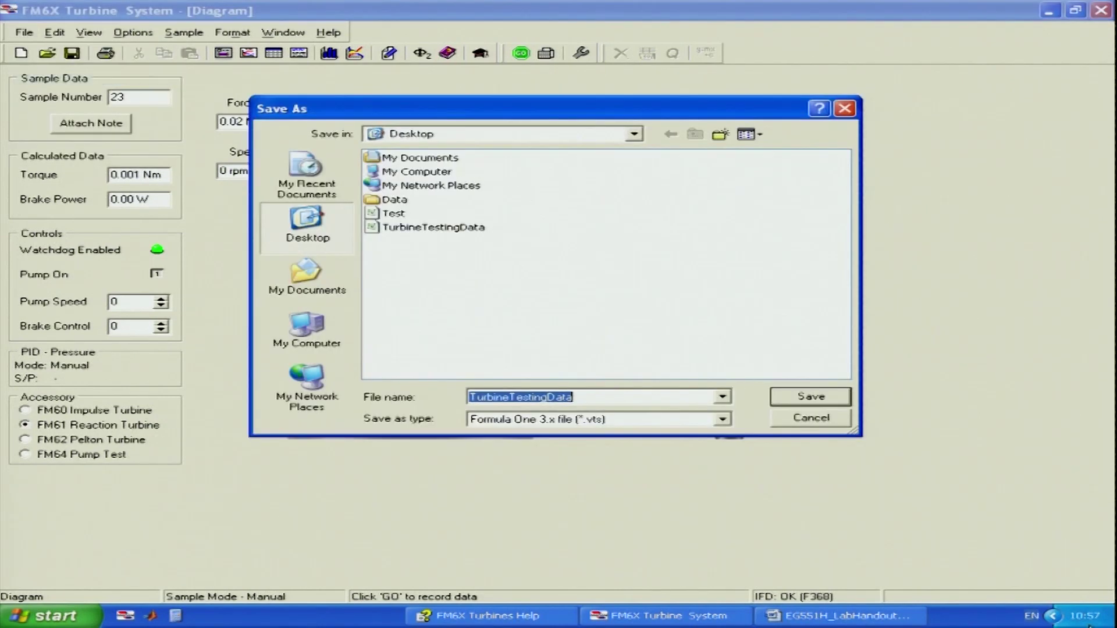
key(Tab)
key(Down)
click(795, 401)
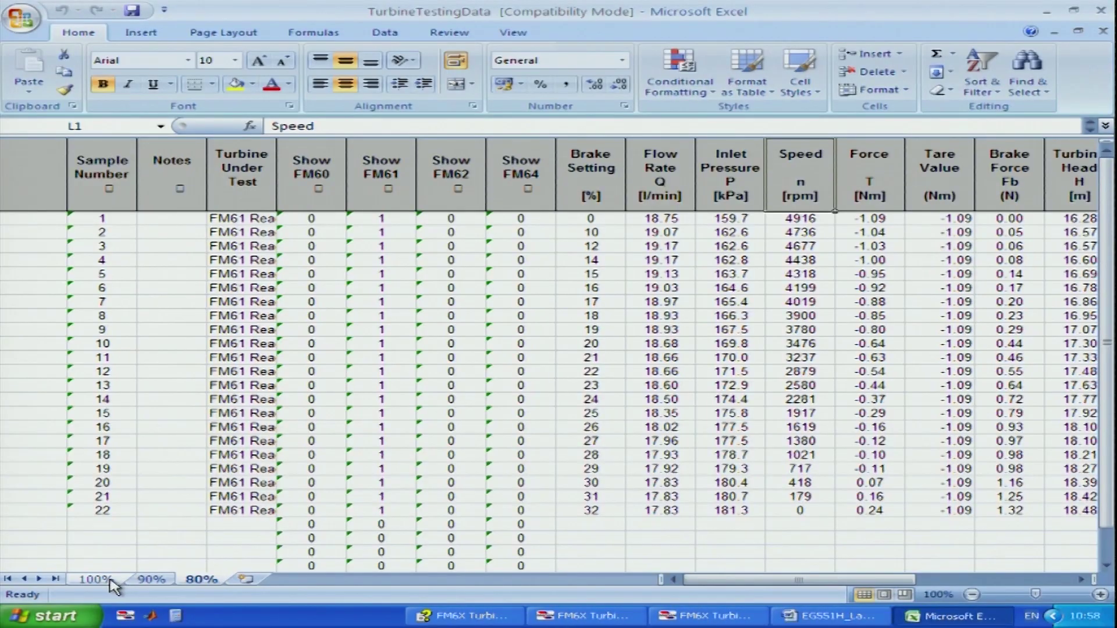
Step: Review the 100%, 90% and 80% sheets of the TurbineTestingData workbook in Excel
click(99, 580)
click(151, 579)
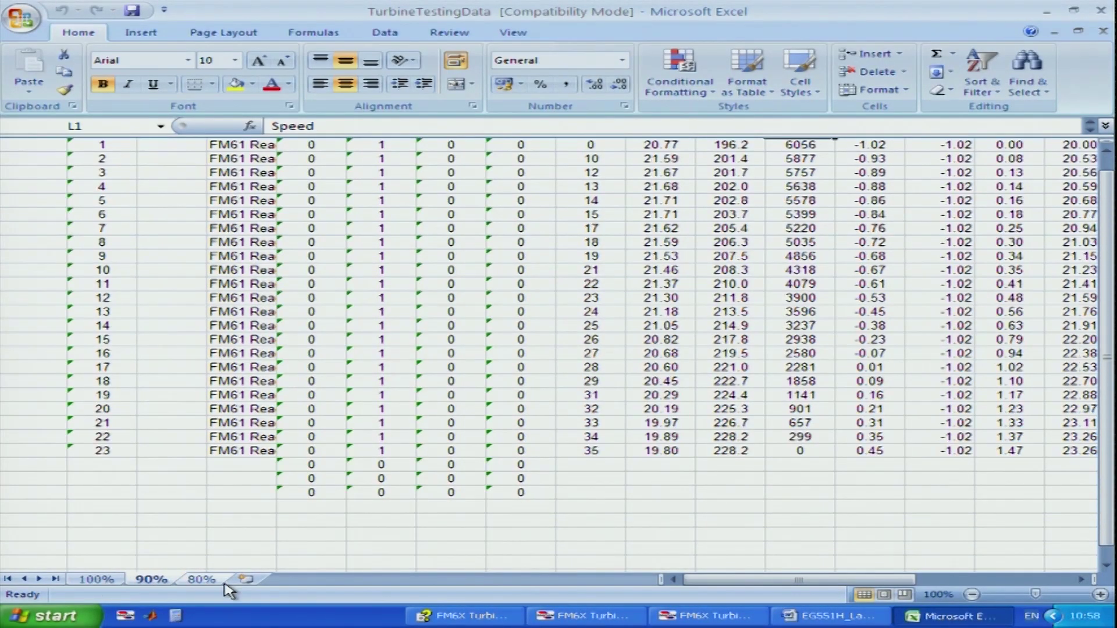
click(201, 580)
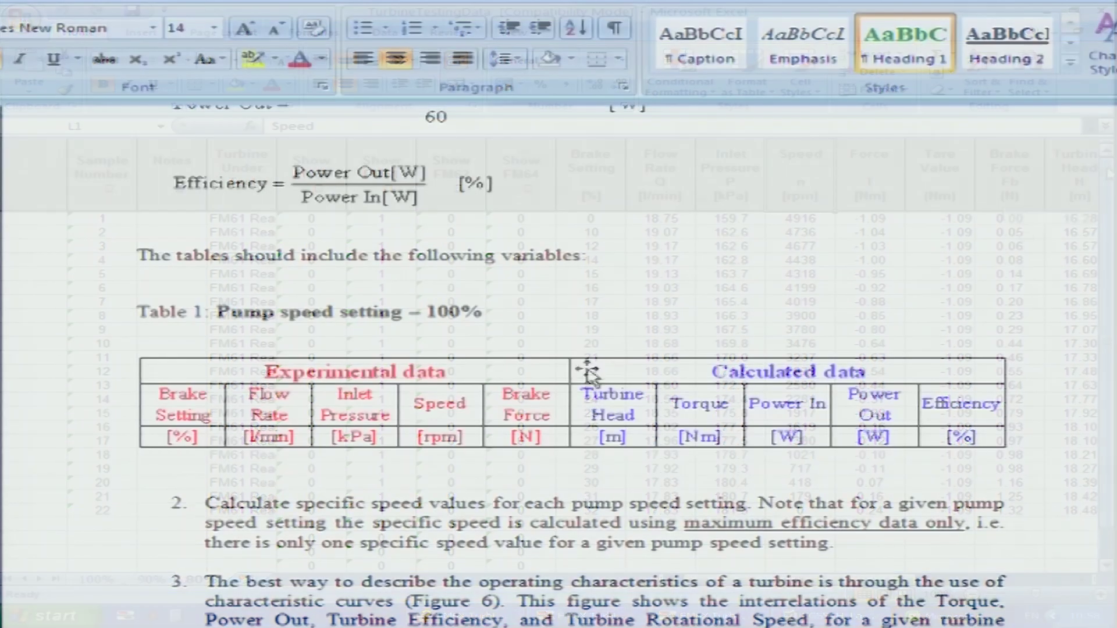